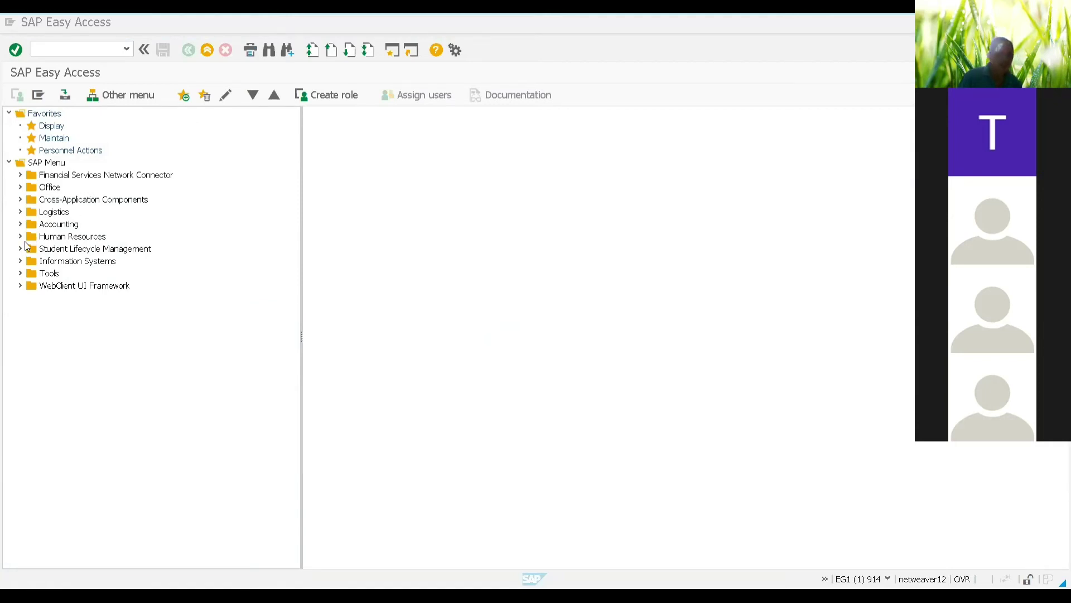
Step: Open Edit Qualifications Catalog from Human Resources > Personnel Management > Personnel Development > Settings > Current Settings
click(20, 237)
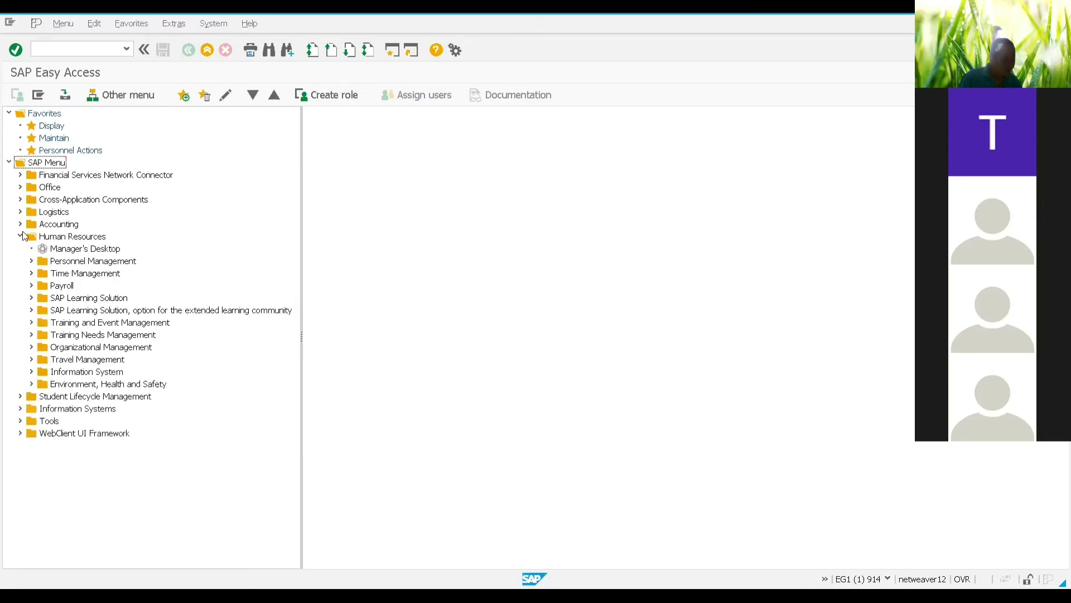
click(31, 262)
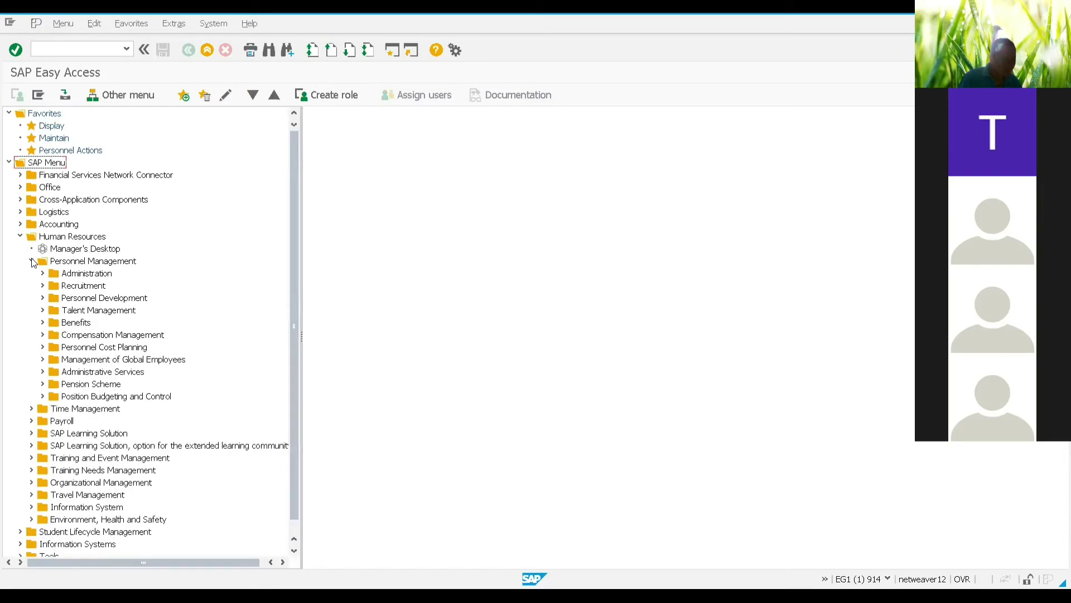
click(42, 298)
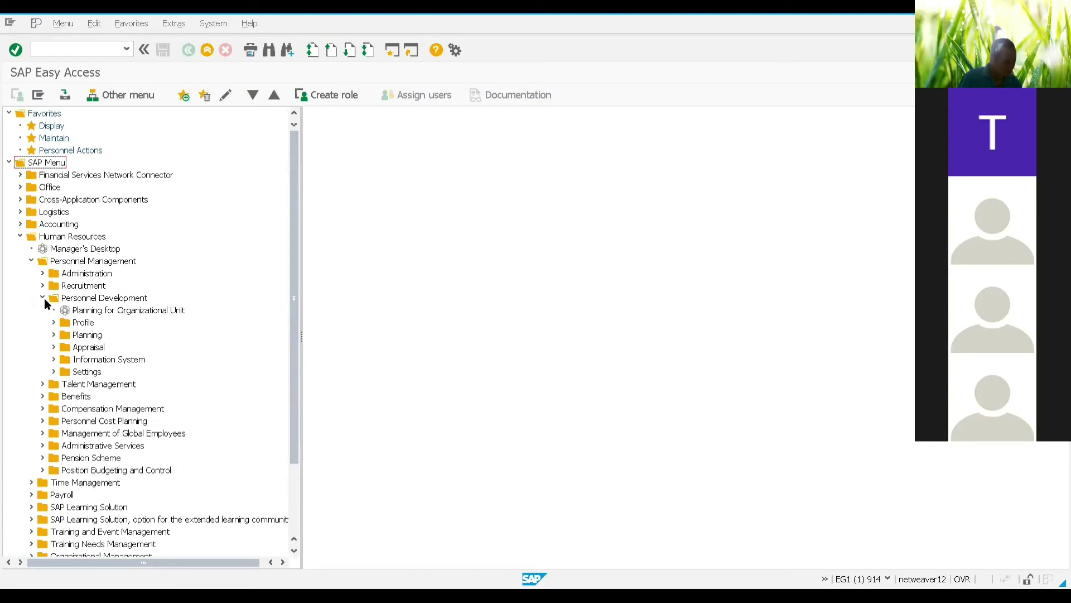
click(53, 372)
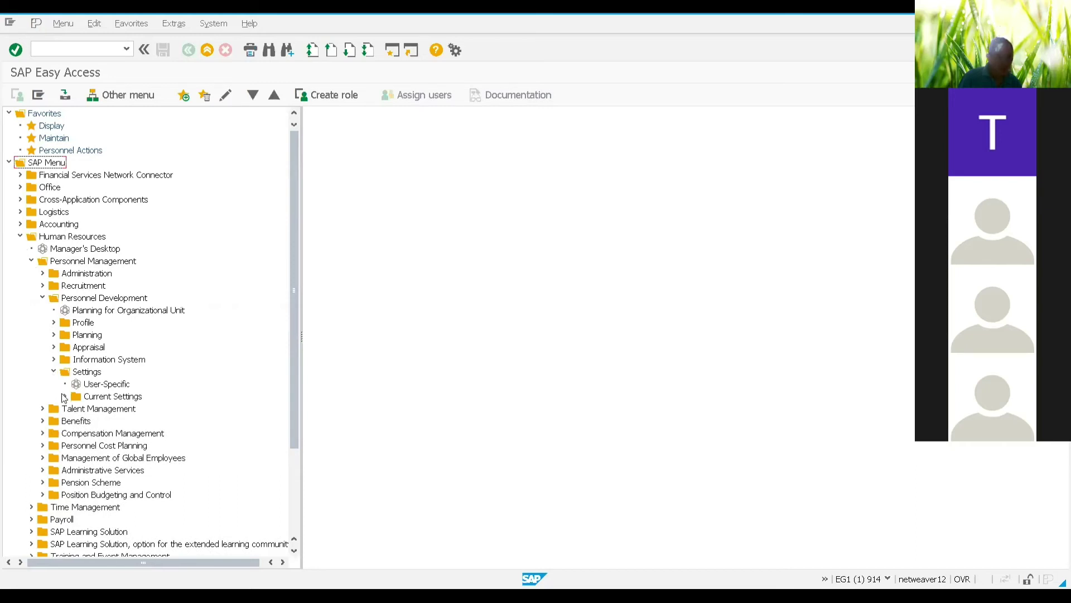
click(64, 397)
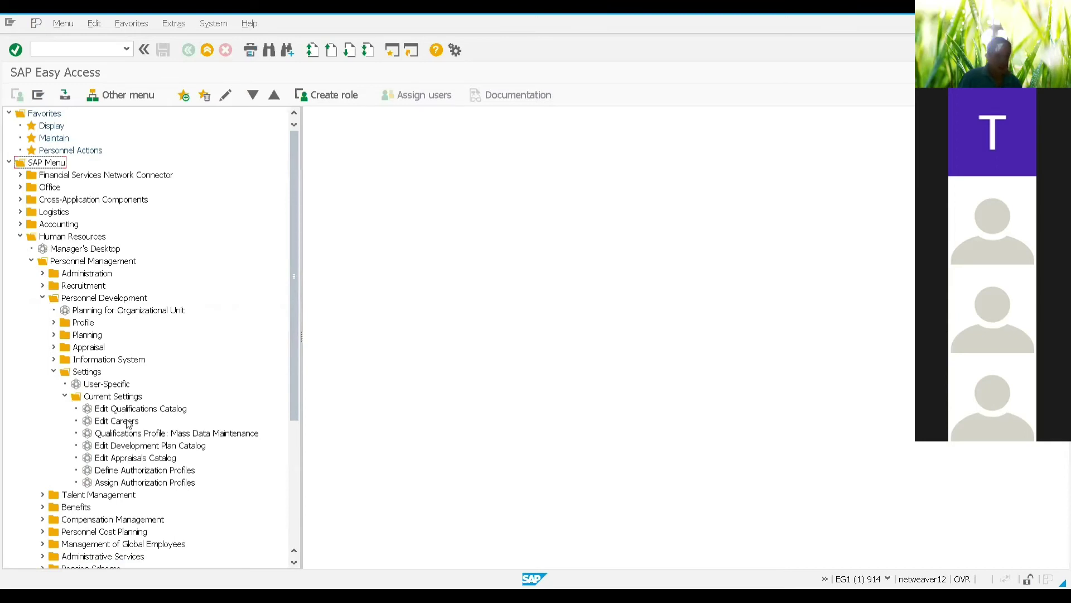
click(157, 409)
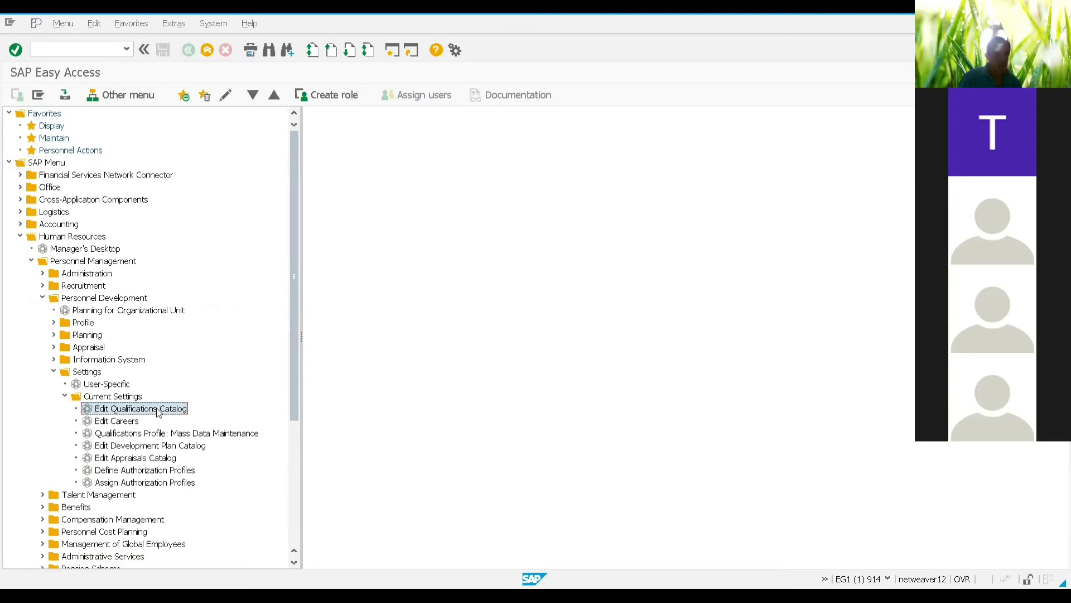
double_click(122, 409)
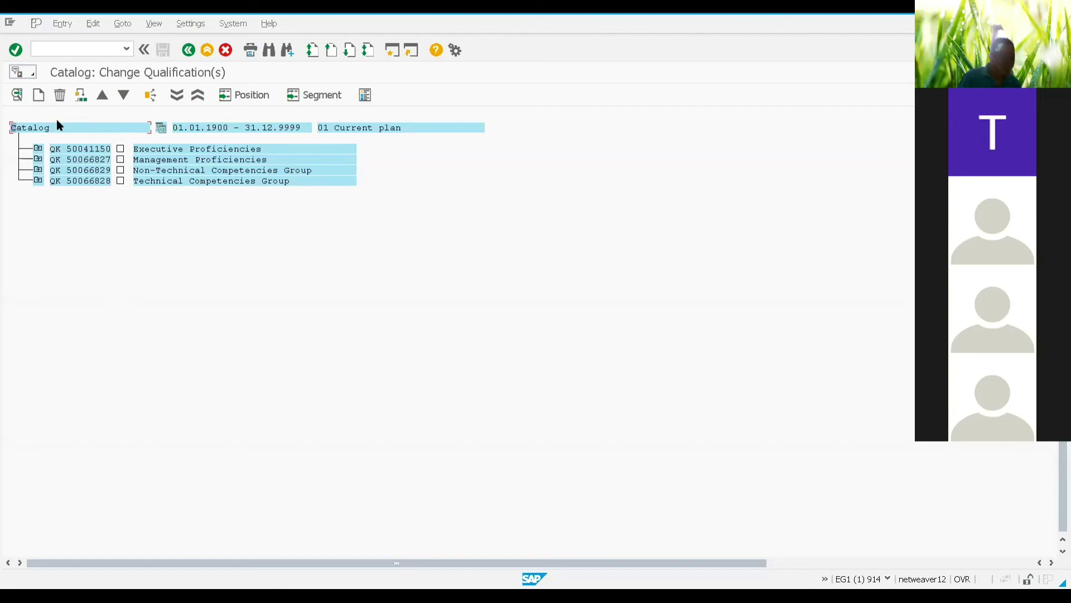
Step: Create a new qualification group and replace its first name, '00 Language', with 'Group'
click(39, 95)
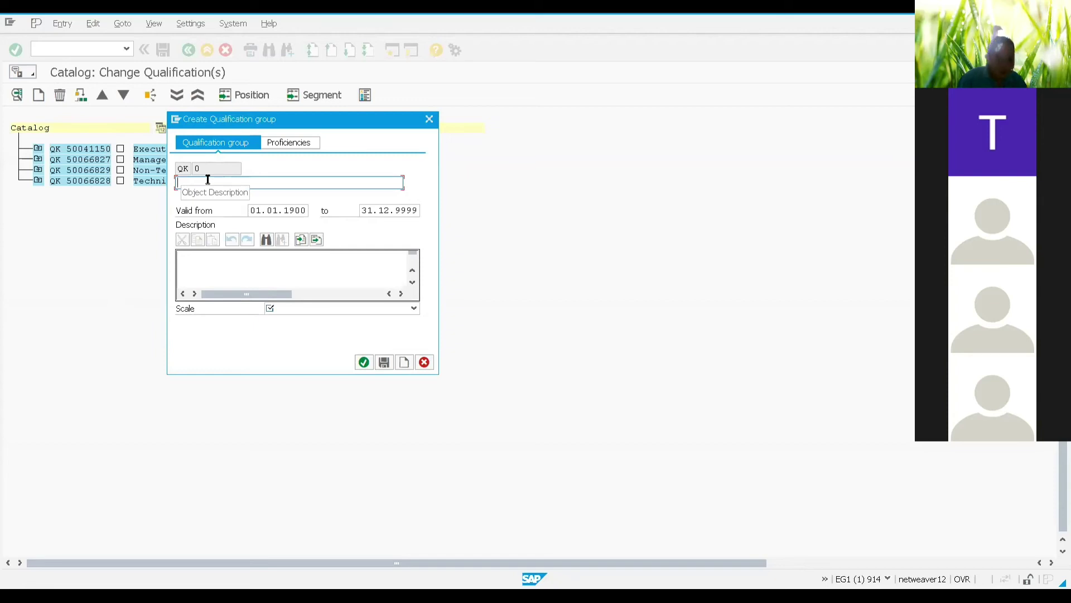
text(00 )
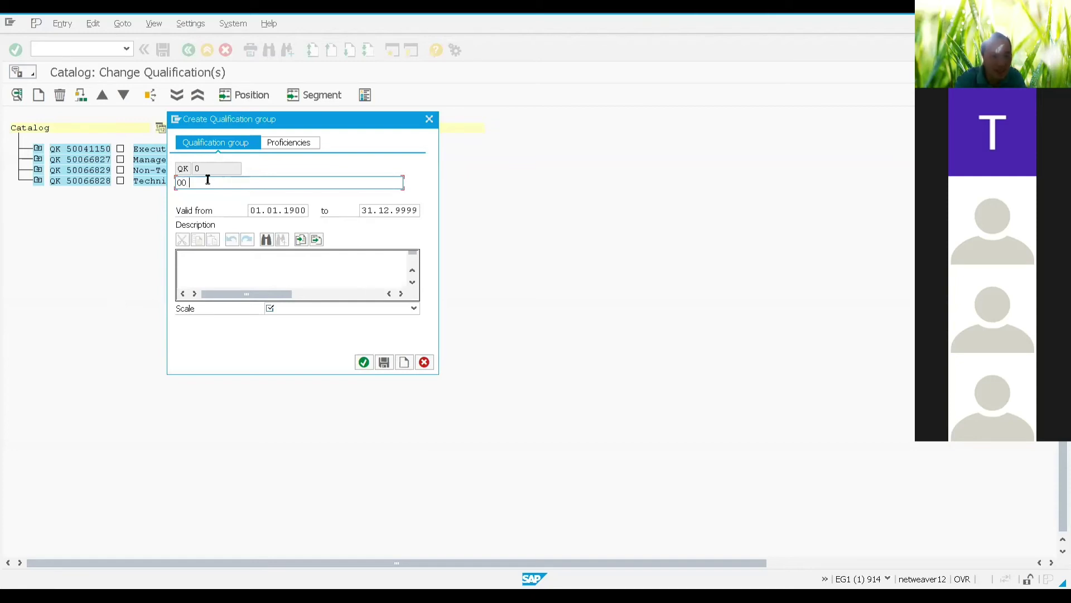
text(Langua)
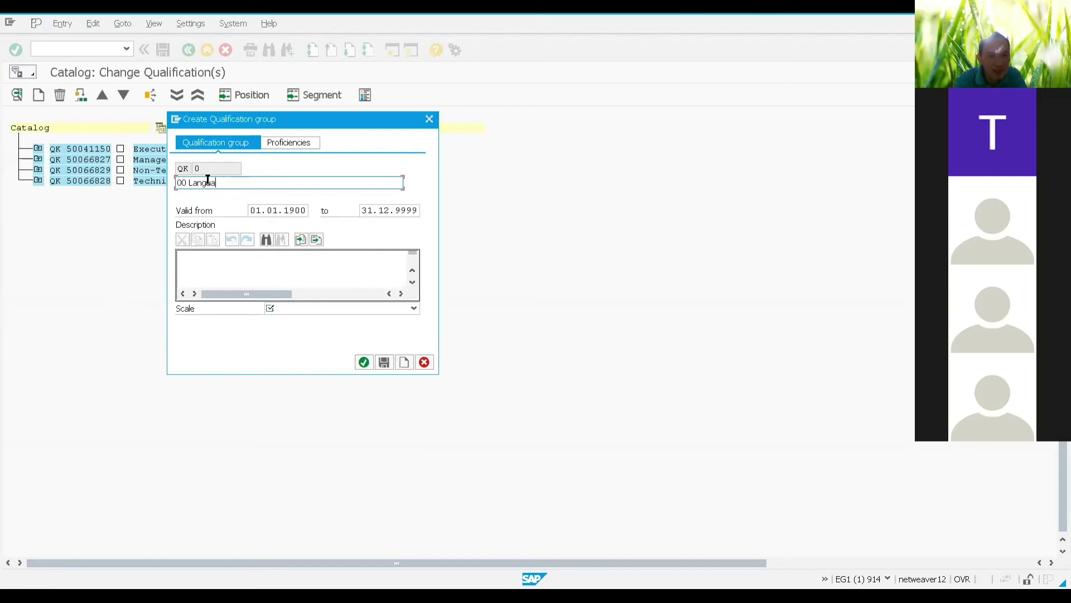
text(ge)
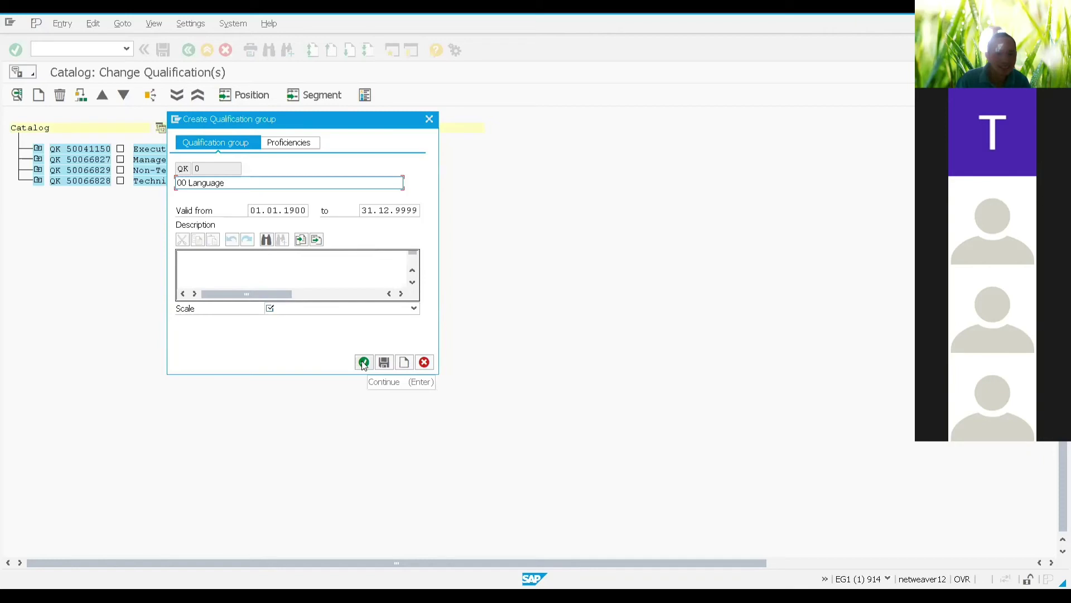
click(315, 309)
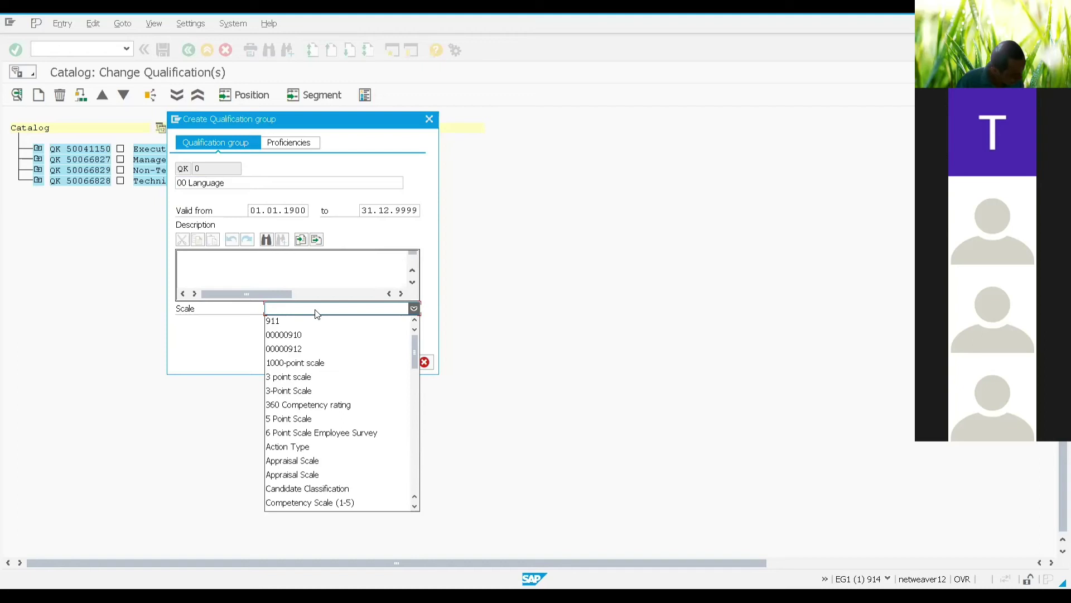
click(241, 188)
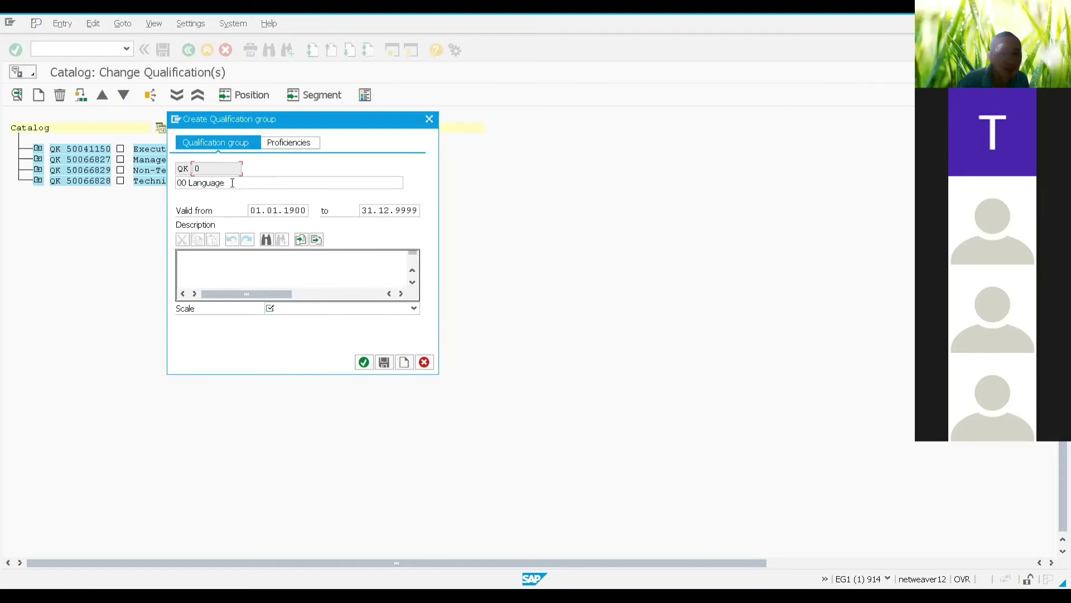
click(233, 183)
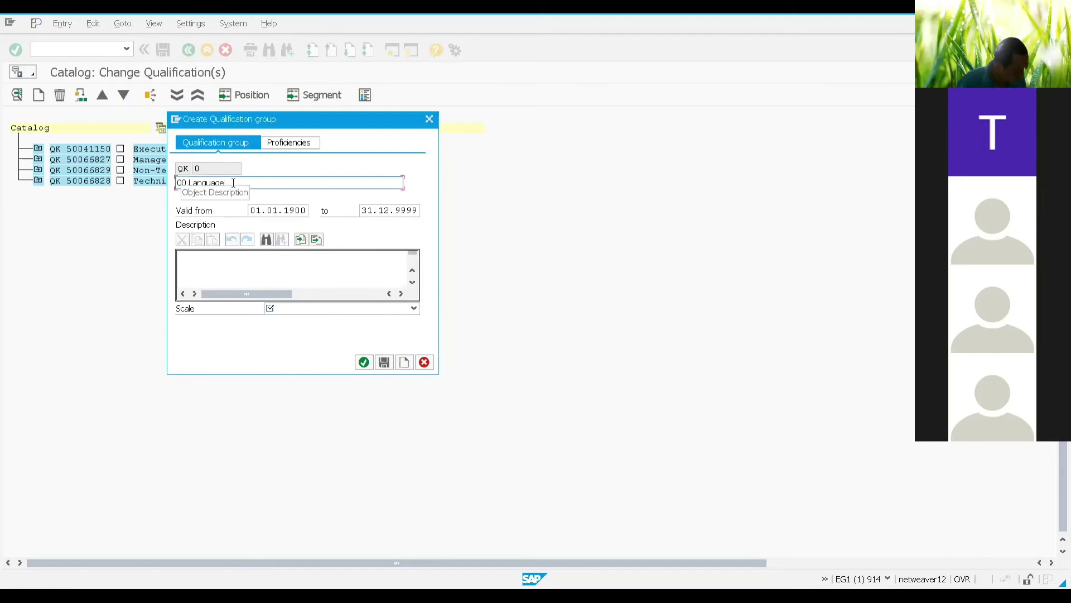
drag(230, 183, 177, 183)
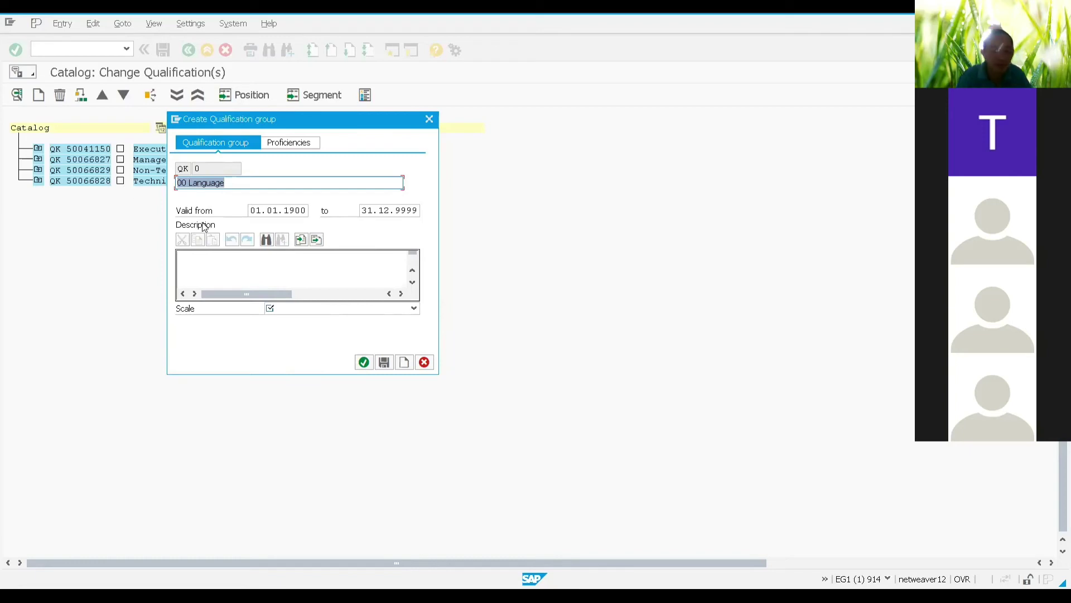
text(Gr)
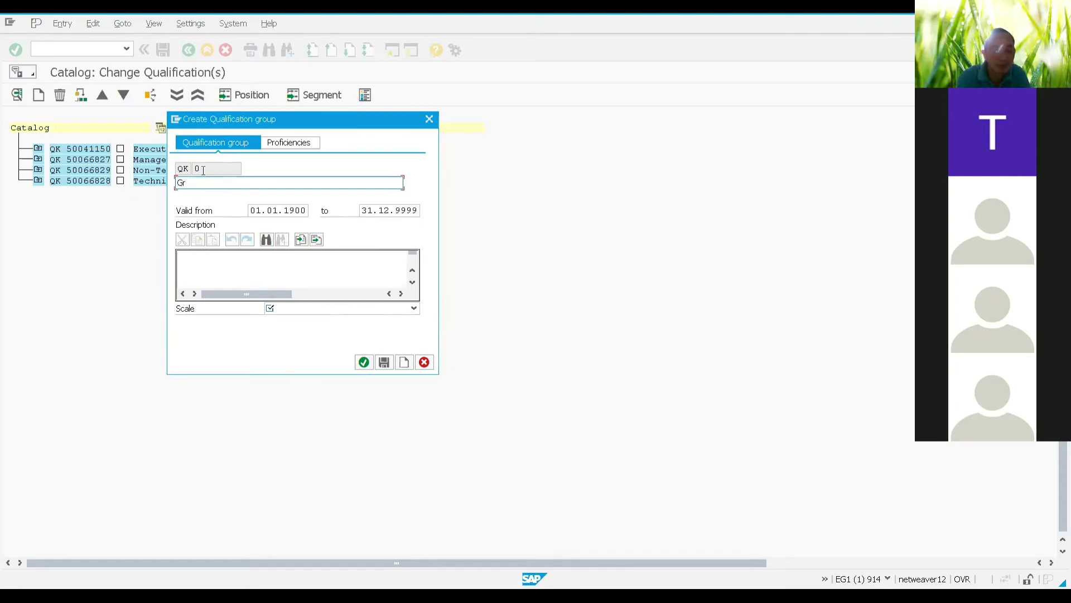
text(oup 00)
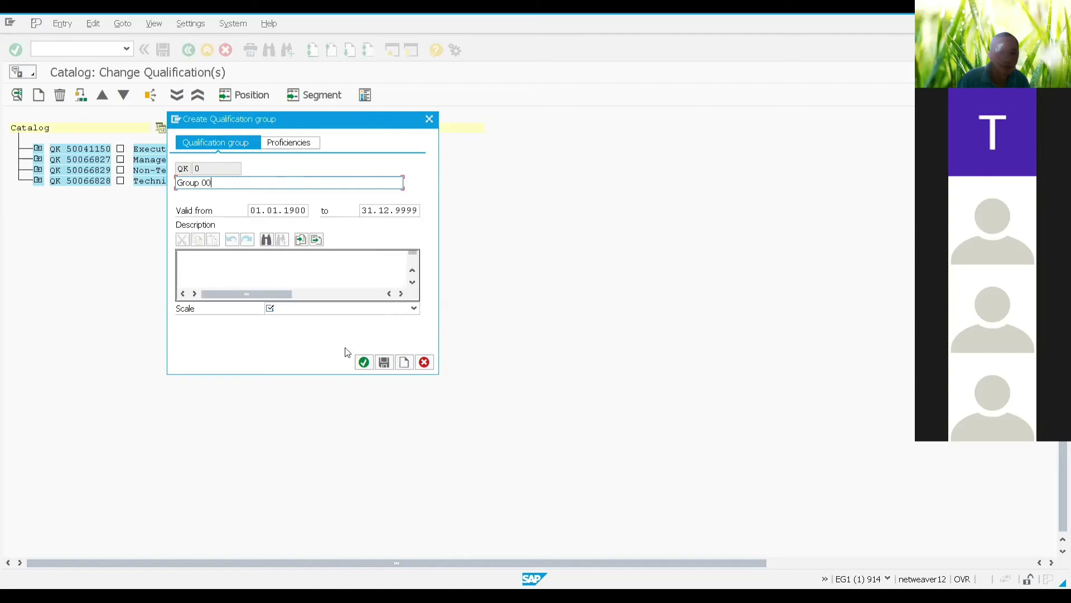
Step: Dismiss the required-fields error and choose Language Scale (HR-Training) as the group's scale
click(361, 364)
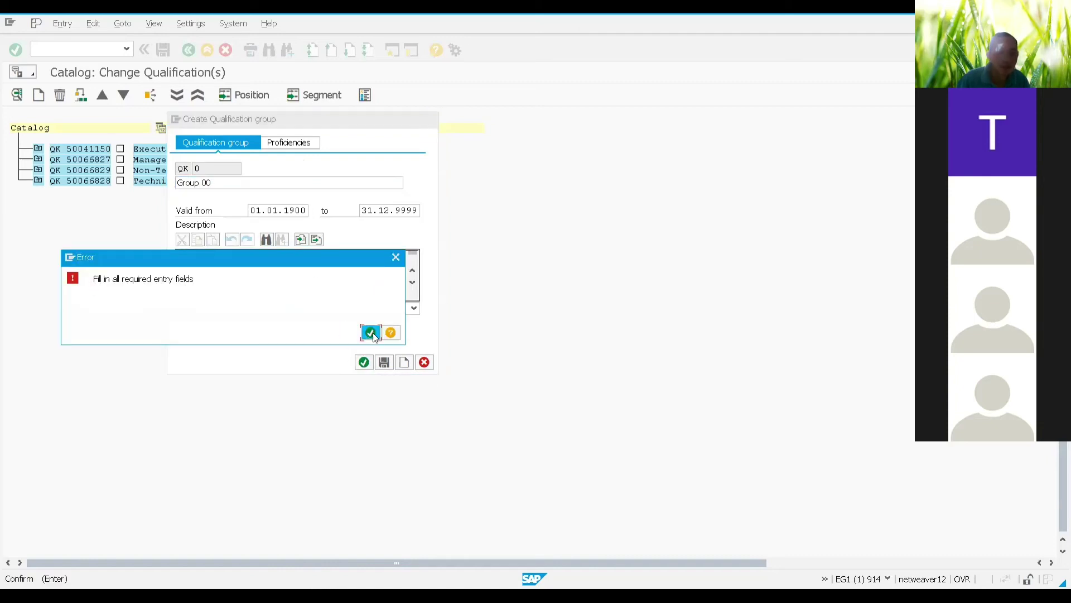
click(370, 333)
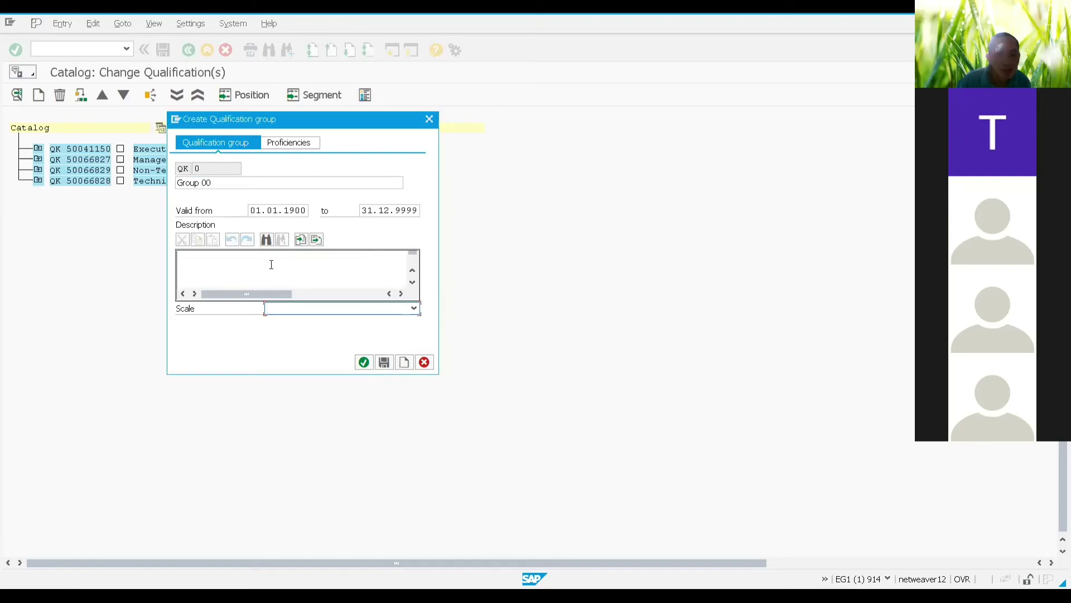
click(413, 308)
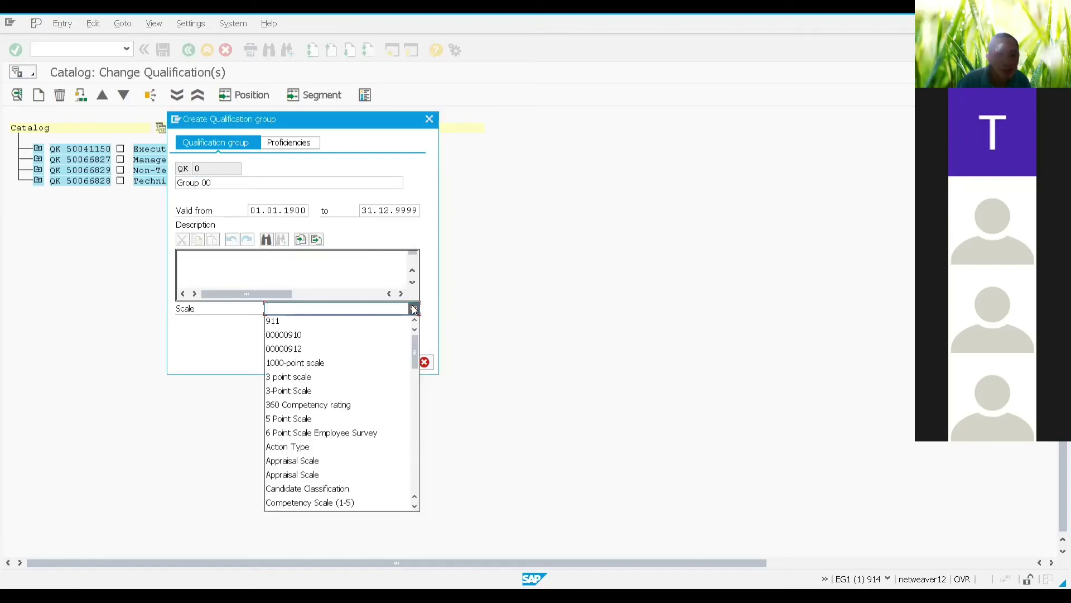
scroll(337, 362, down, 3)
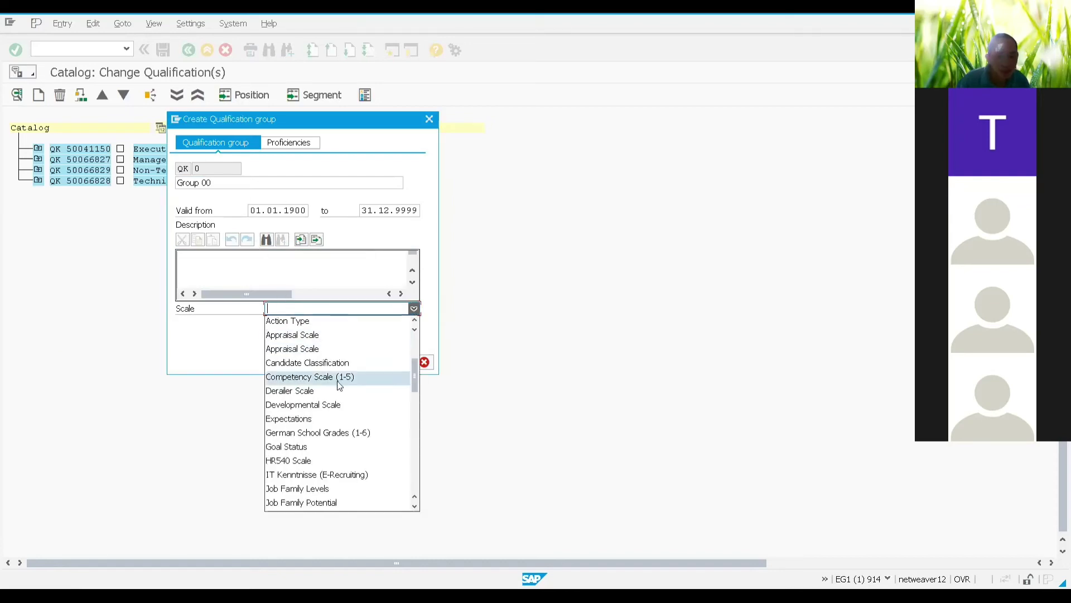
scroll(337, 383, down, 5)
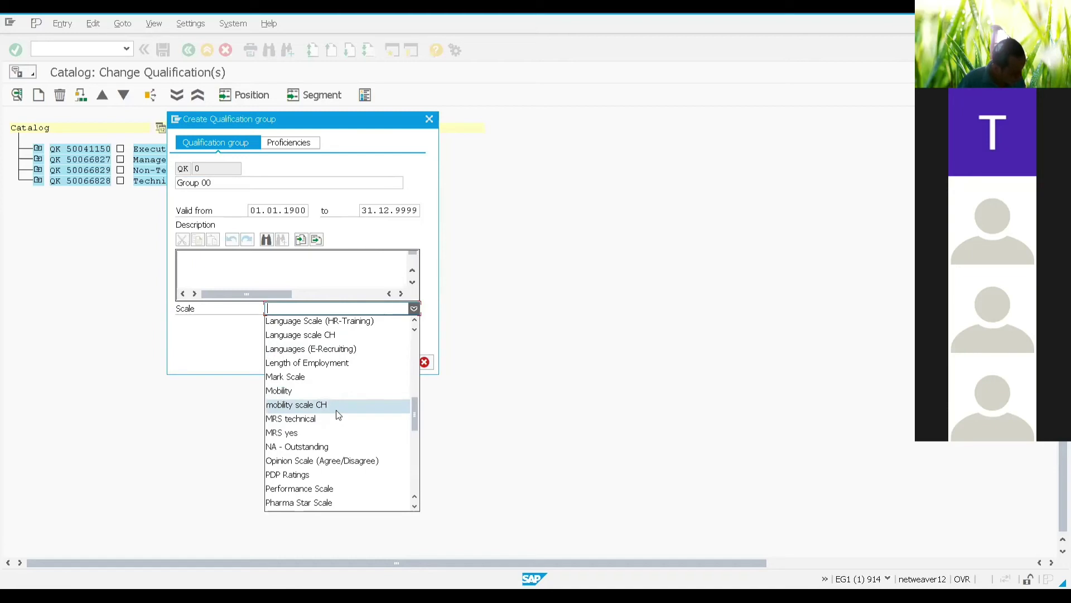
scroll(340, 424, up, 1)
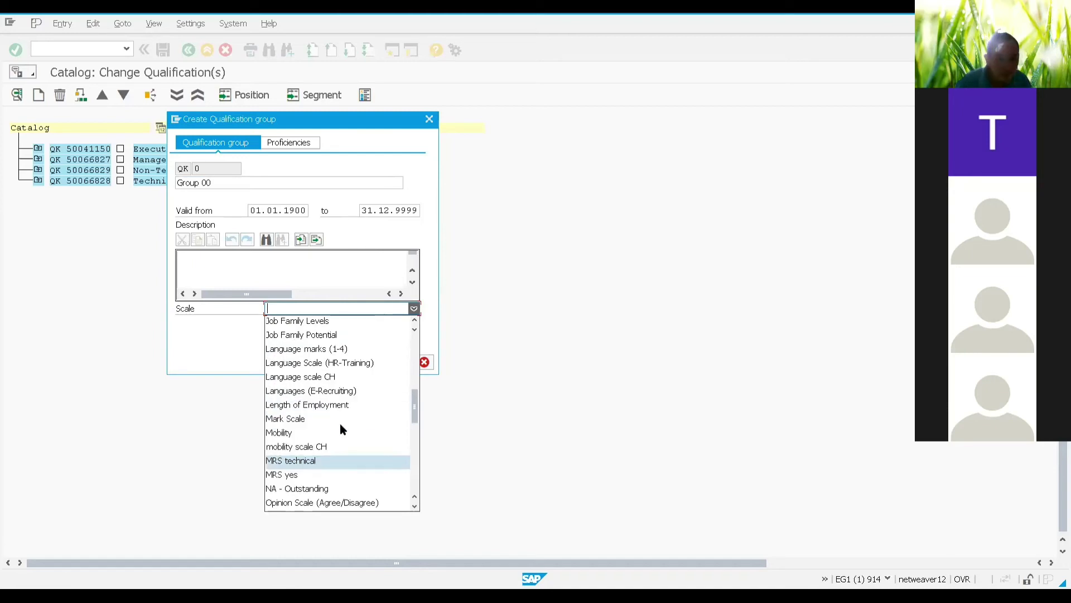
click(359, 362)
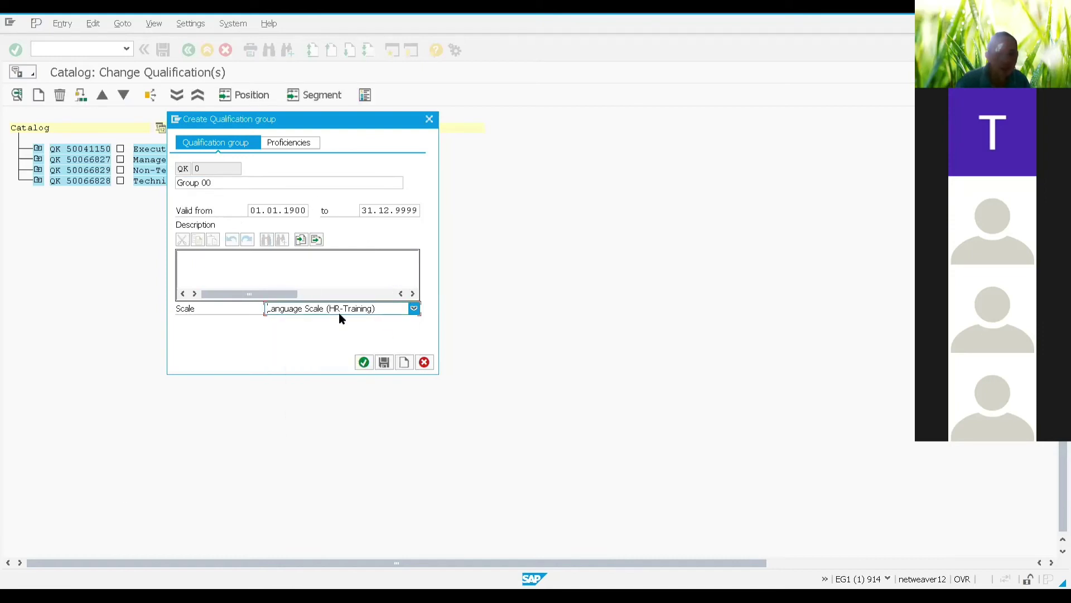
Step: Save the new group and select Group 00 back in the catalog
click(363, 363)
click(385, 363)
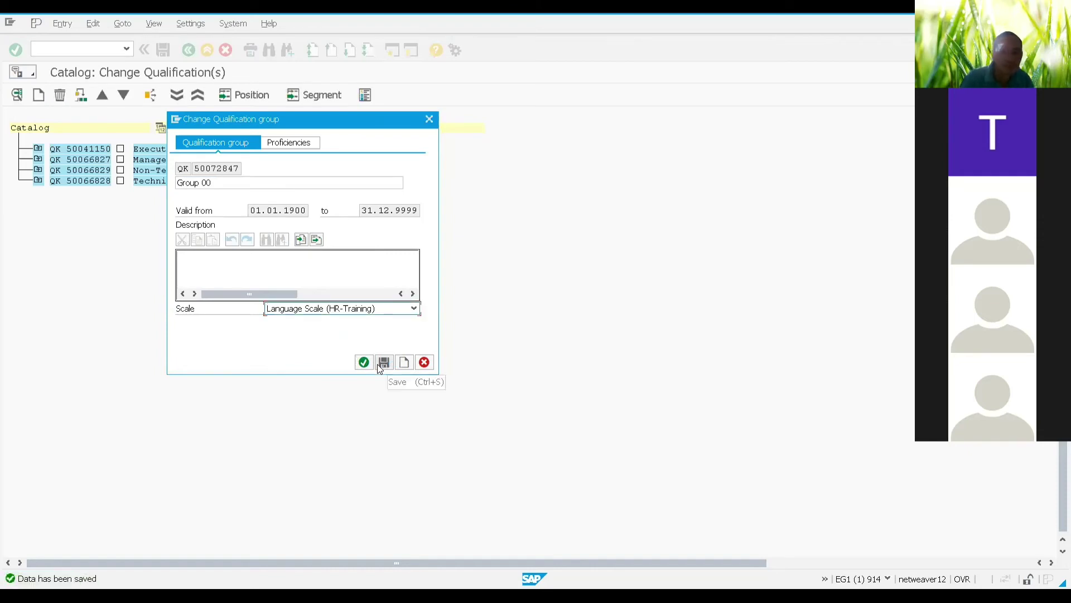
click(429, 121)
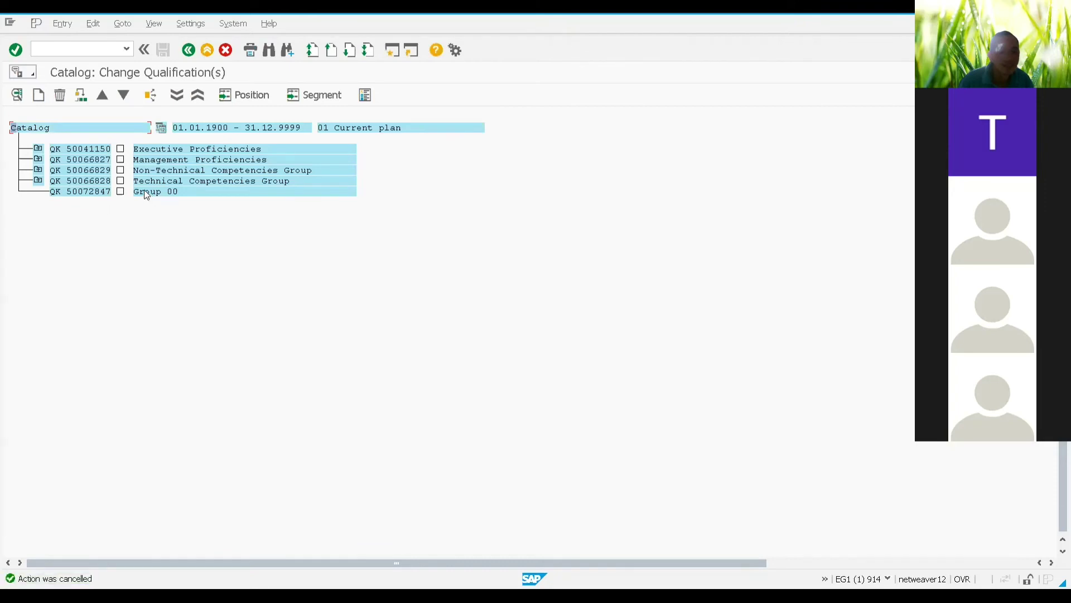
click(144, 191)
Step: Mark Group 00 as parent for a new entry, cancelling an unwanted extra qualification group
click(120, 191)
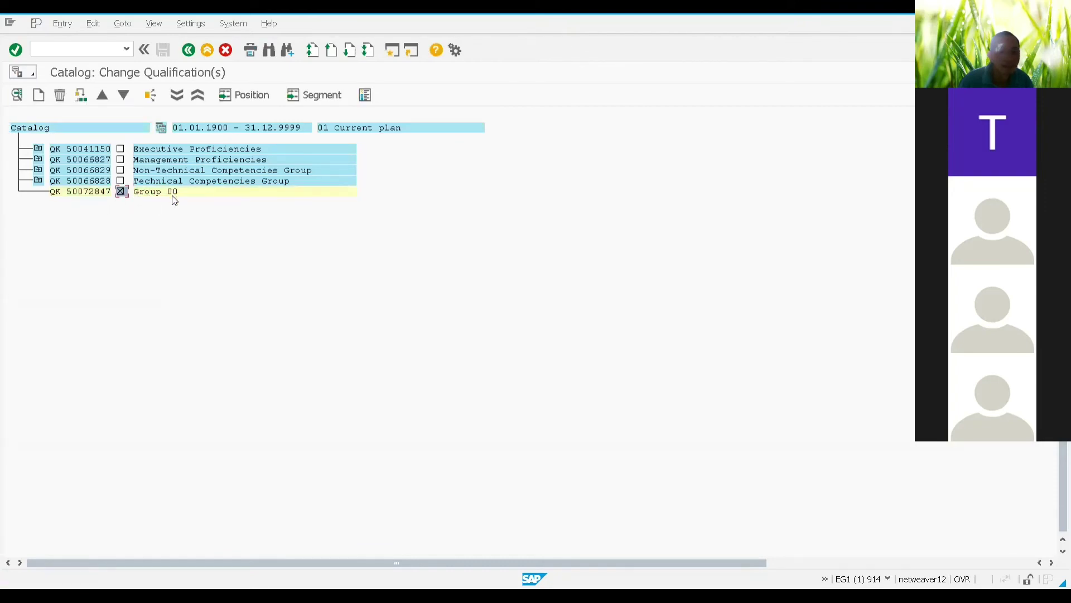
click(41, 95)
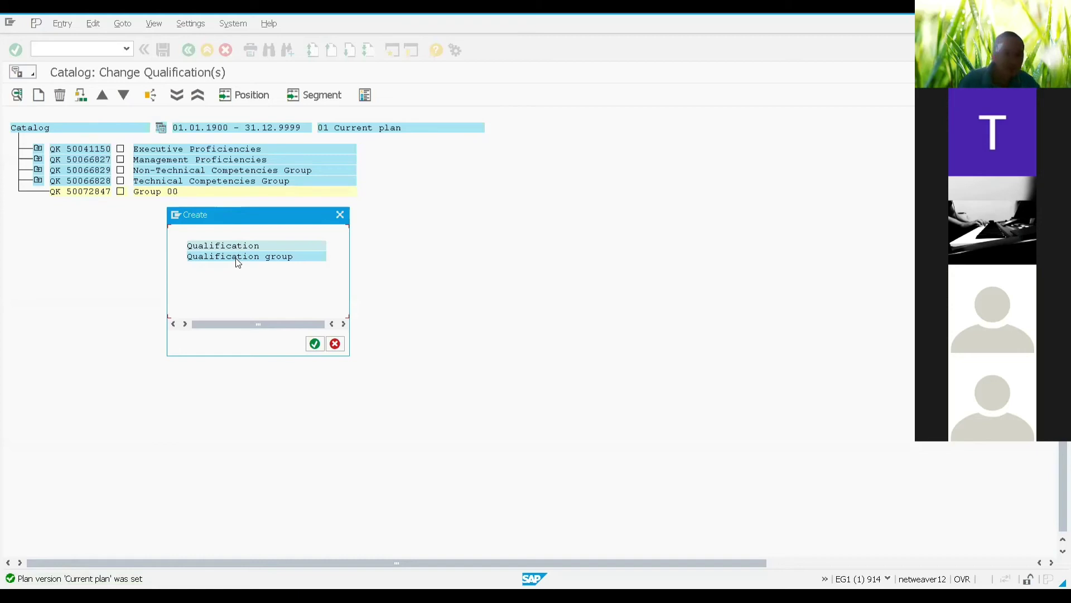
double_click(237, 258)
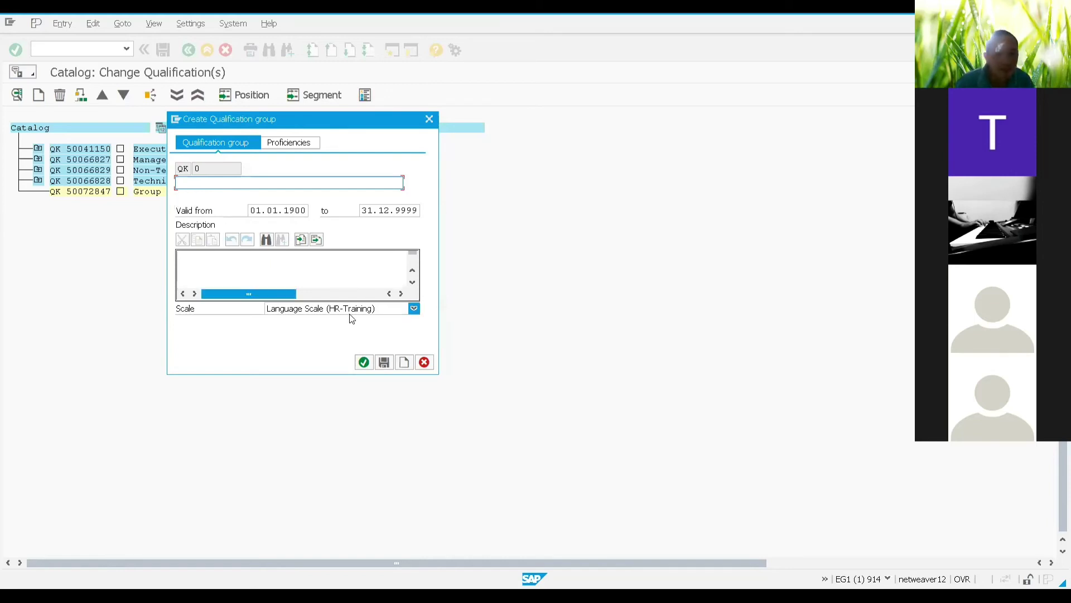
click(424, 362)
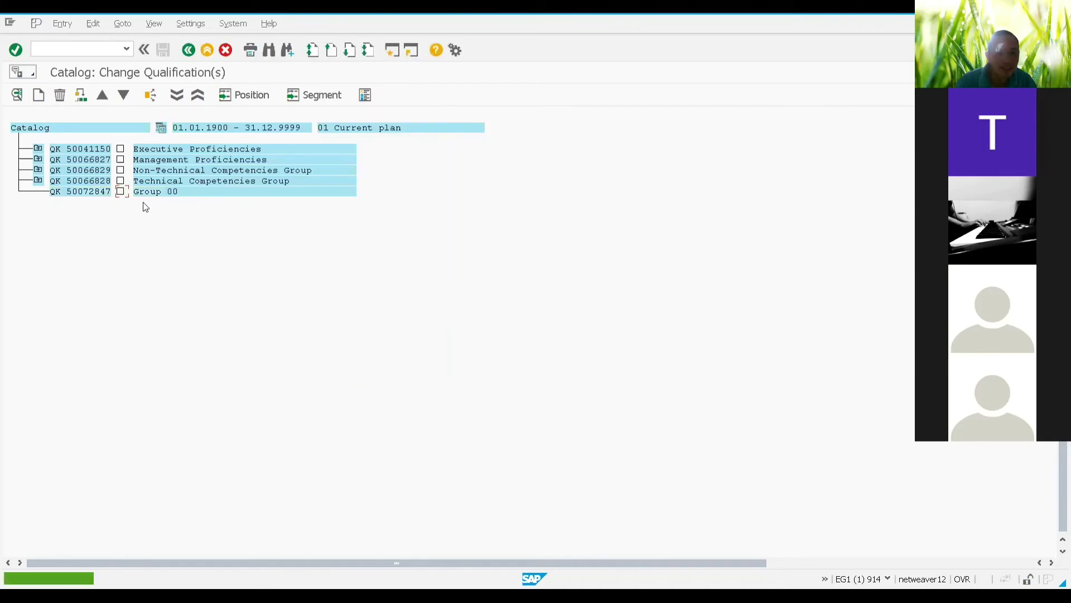
click(120, 193)
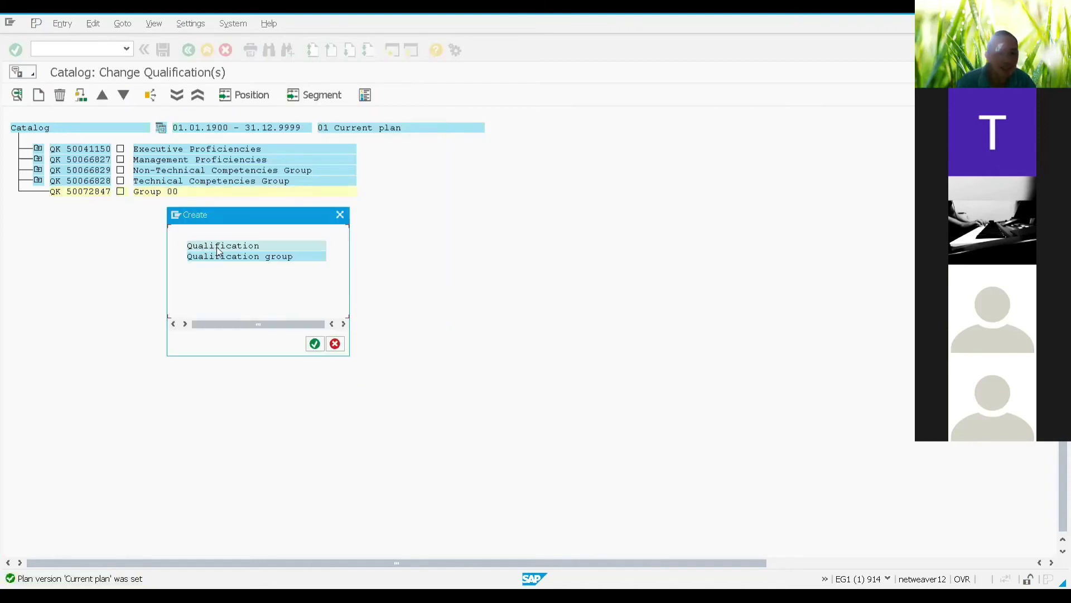
Step: Create and save the qualification 00 Italian under Group 00
double_click(216, 246)
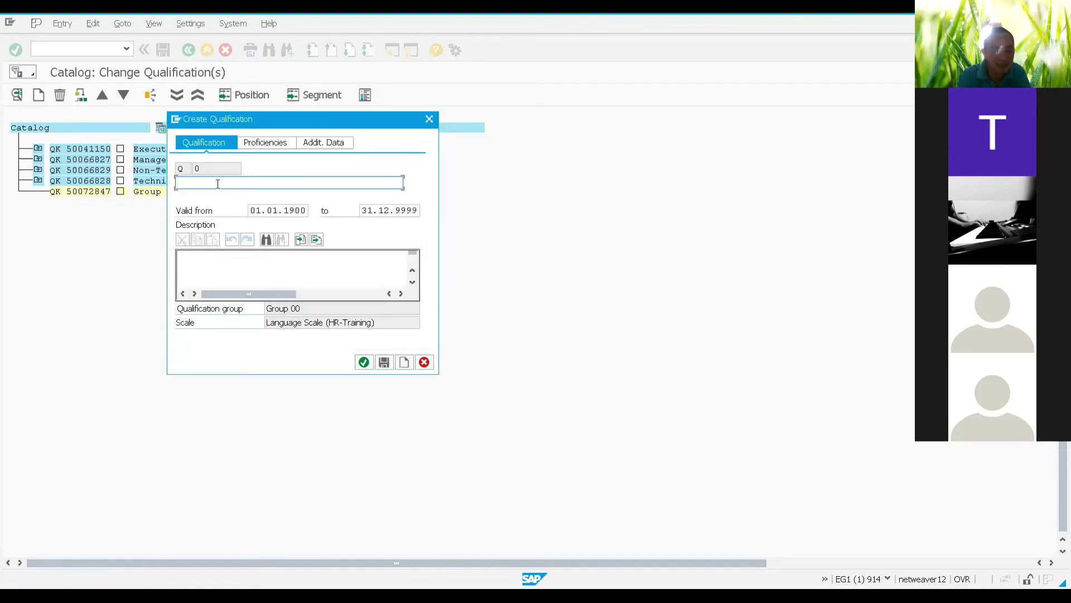
click(218, 183)
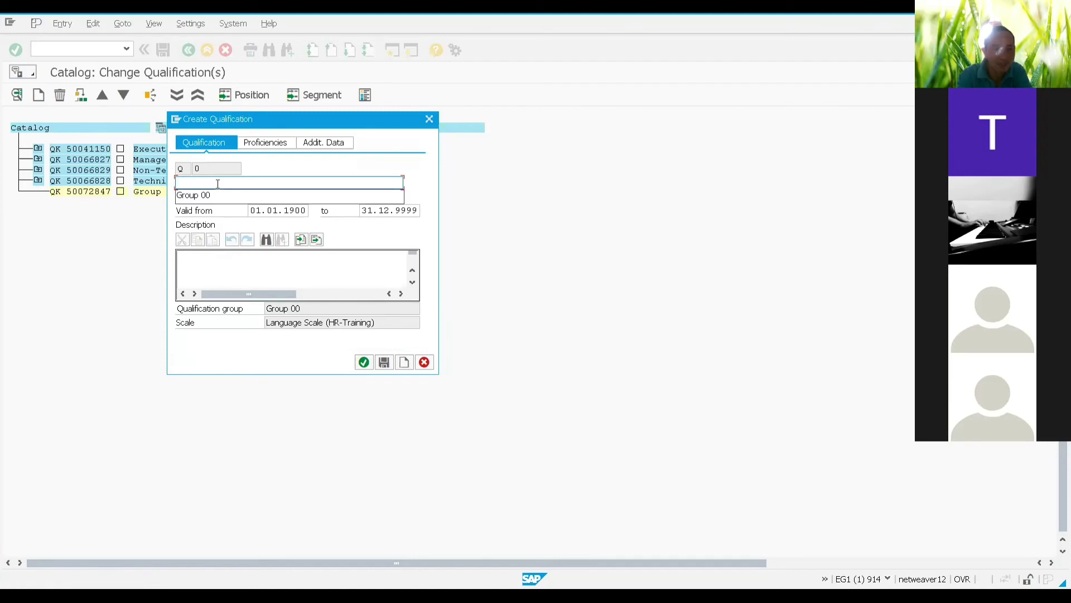
text(00 )
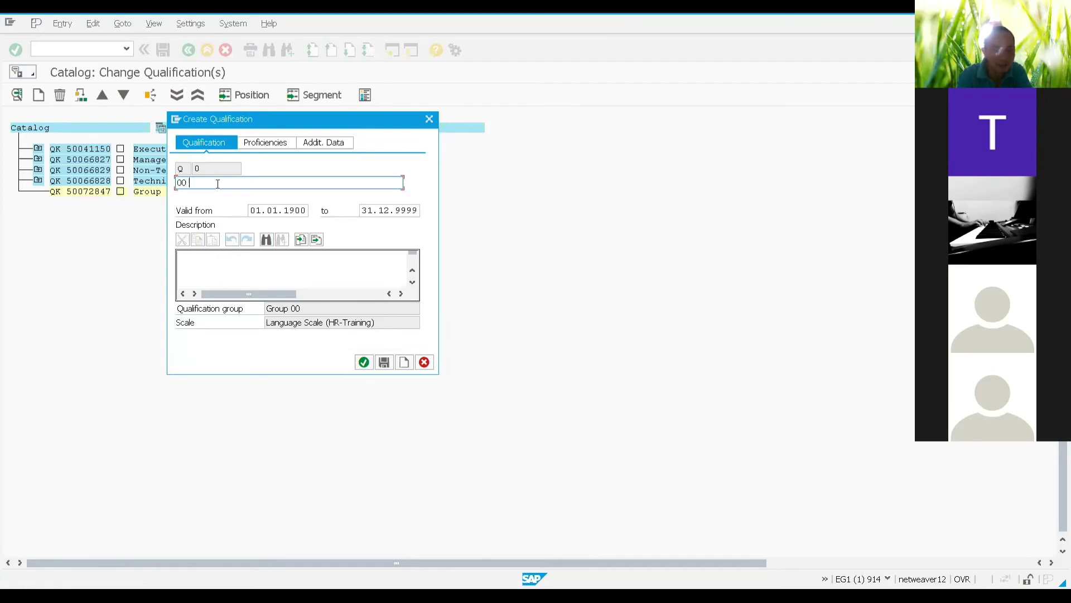
text(Italian)
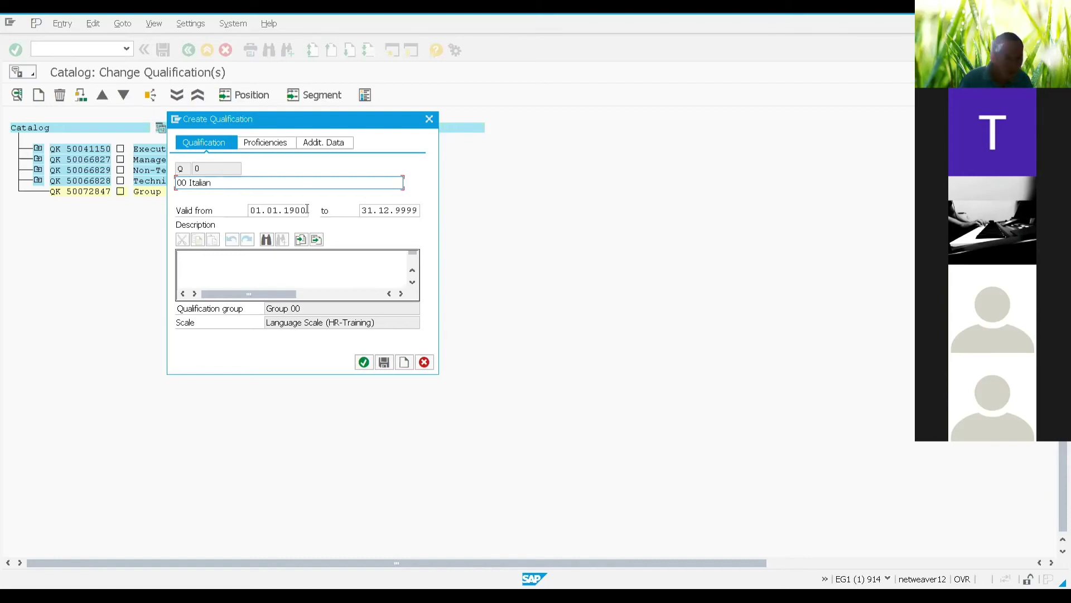
click(384, 363)
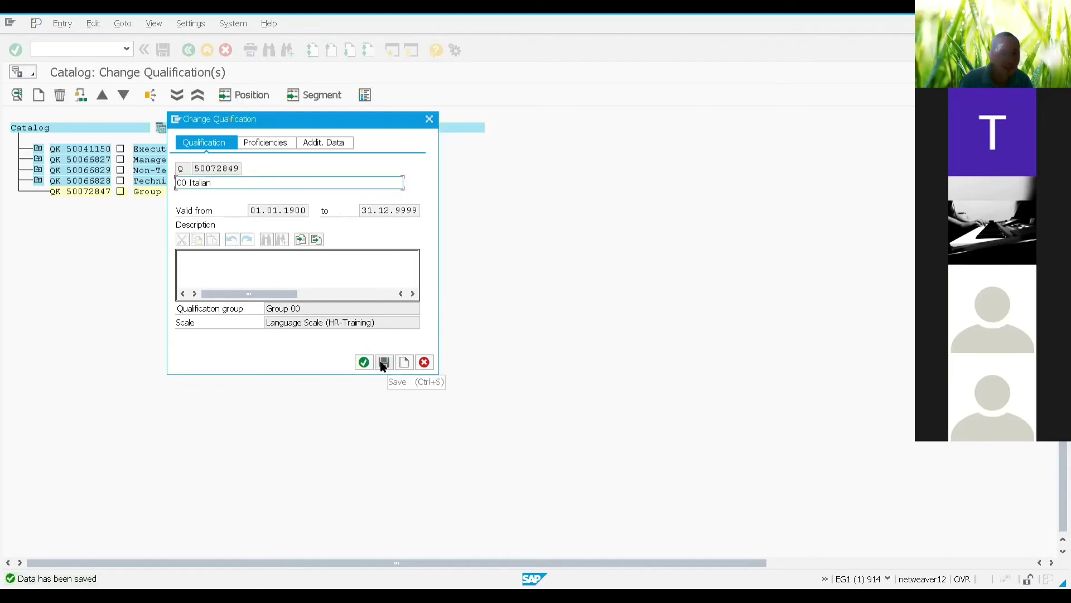
click(406, 365)
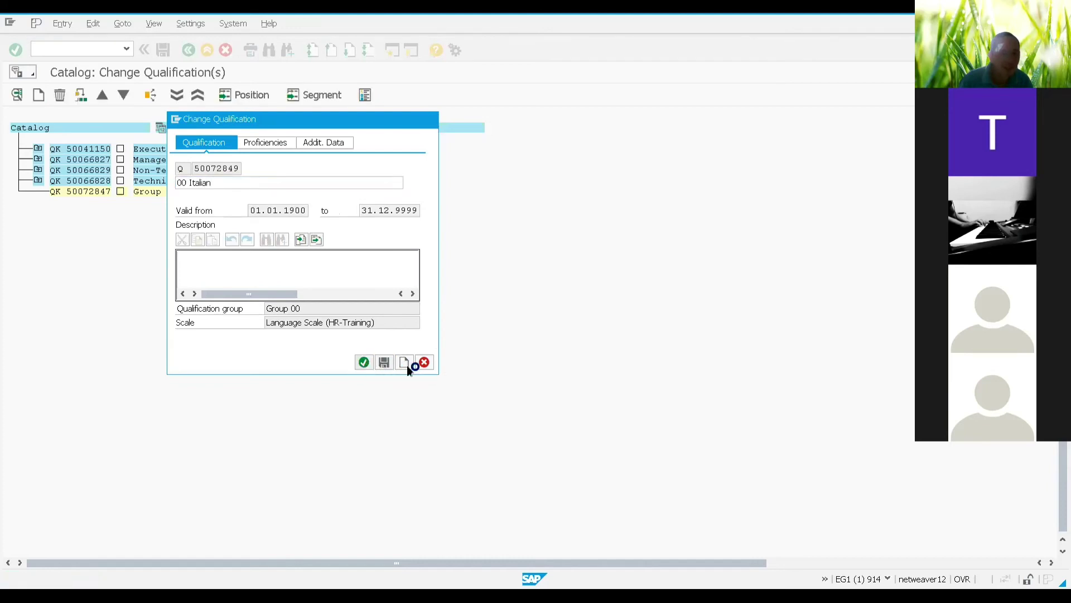
click(40, 193)
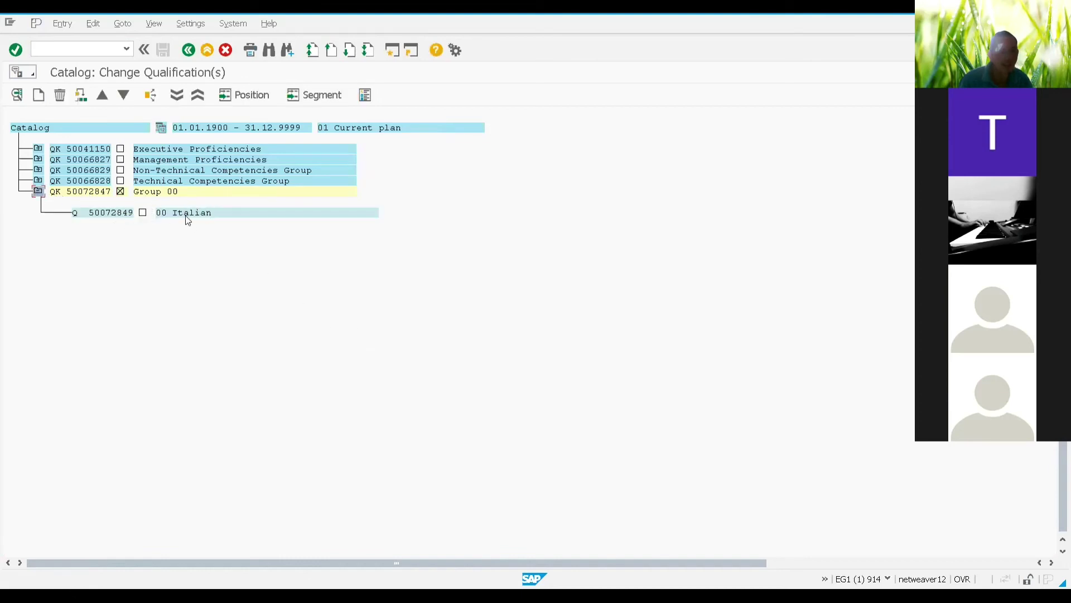
click(39, 192)
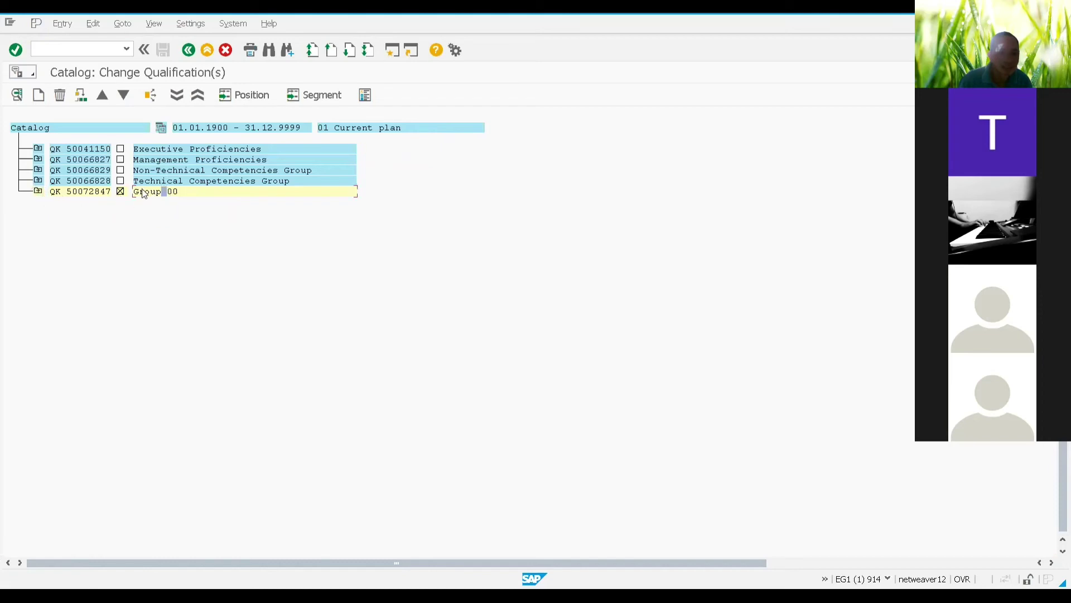
Step: Create and save the qualification 00 Spanish under Group 00
click(40, 95)
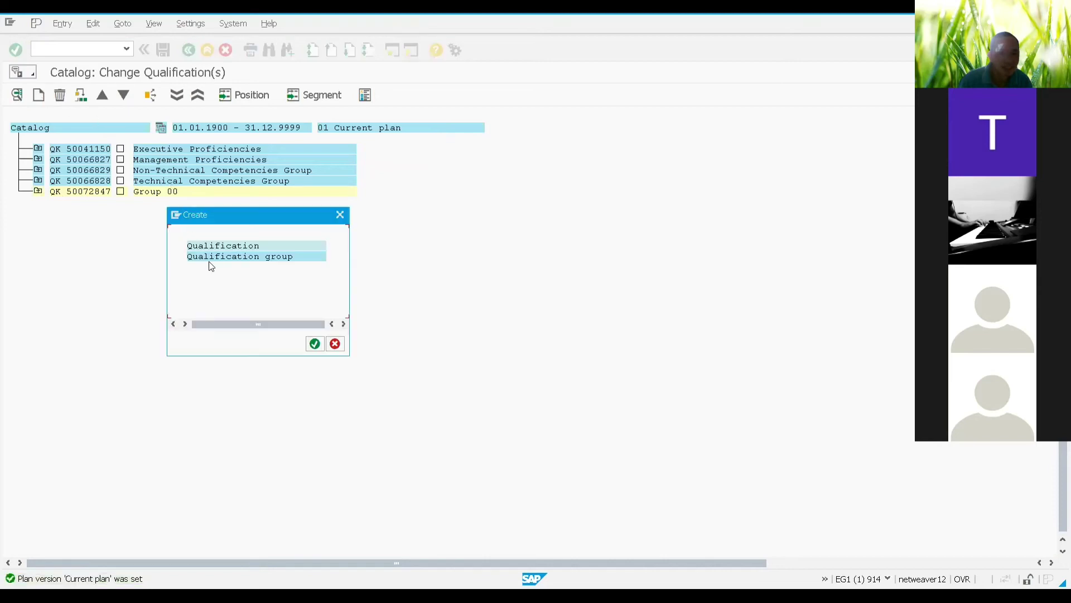
click(227, 249)
double_click(228, 249)
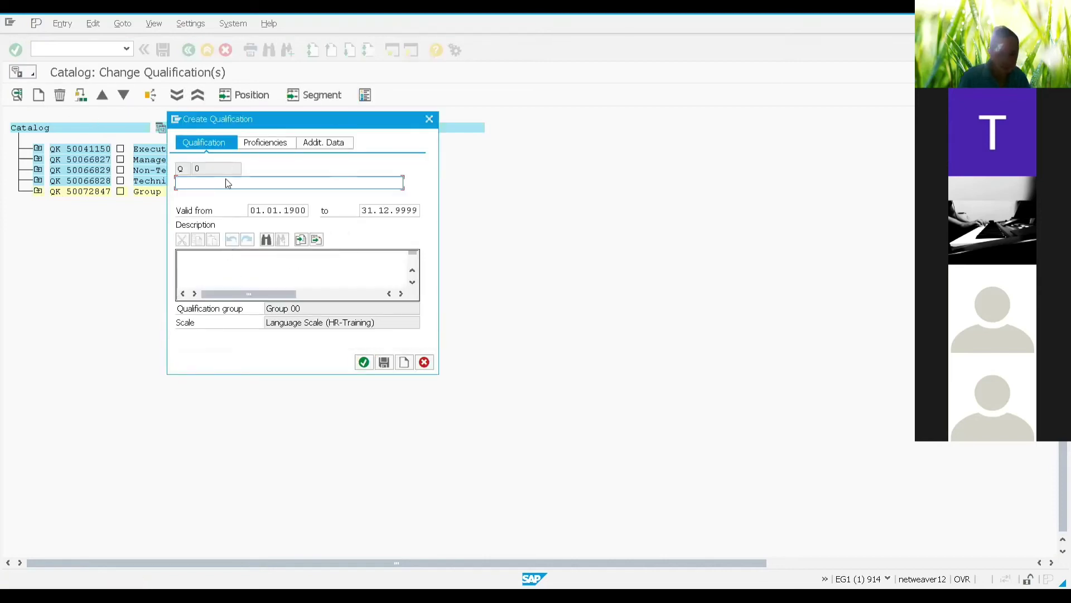
text(00 S)
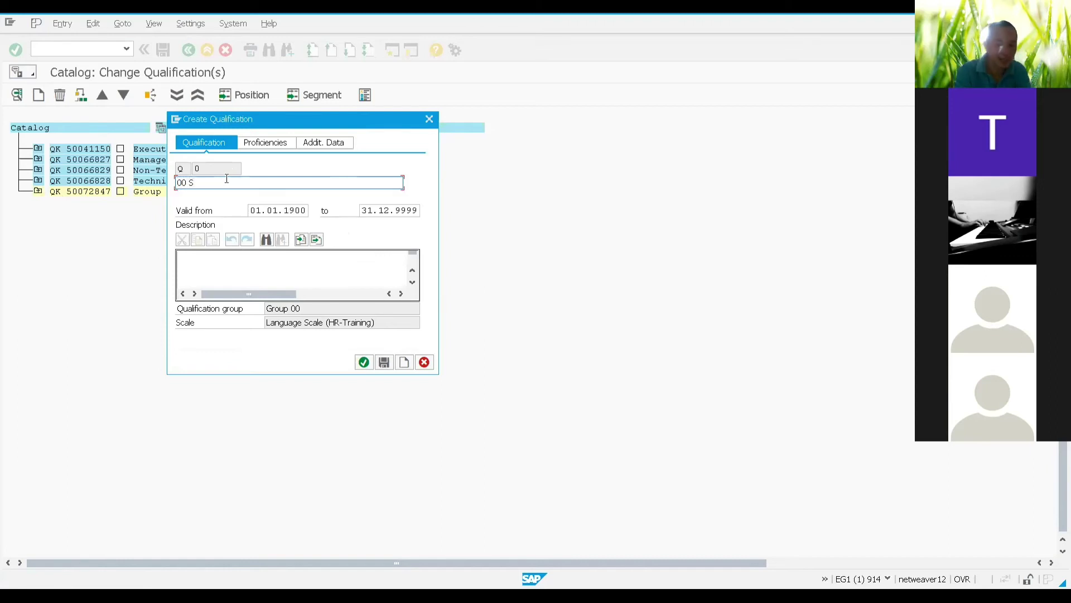
text(panish)
key(BackSpace)
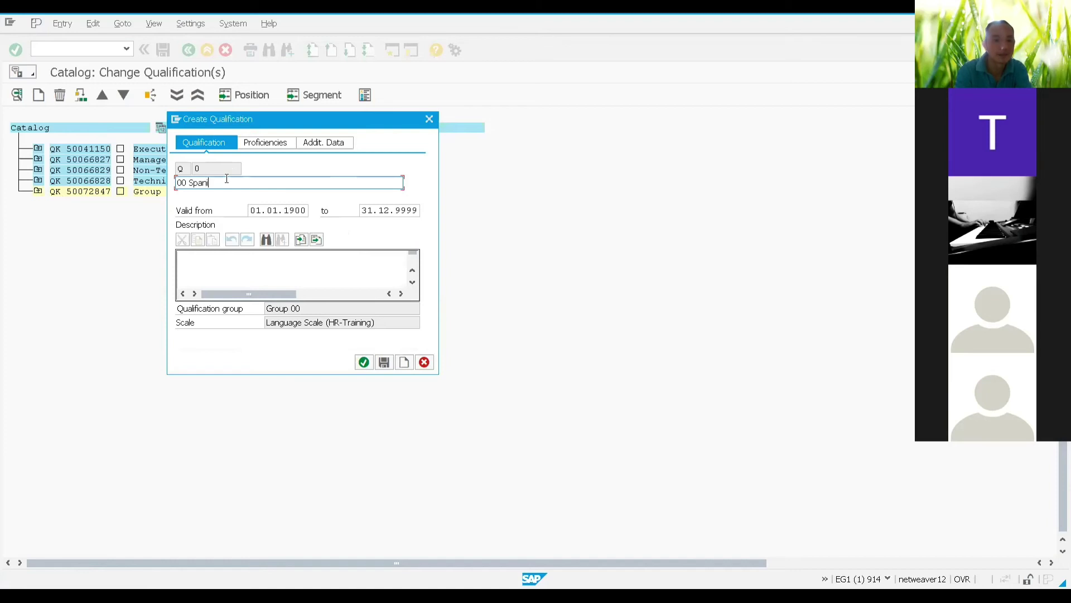
text(h)
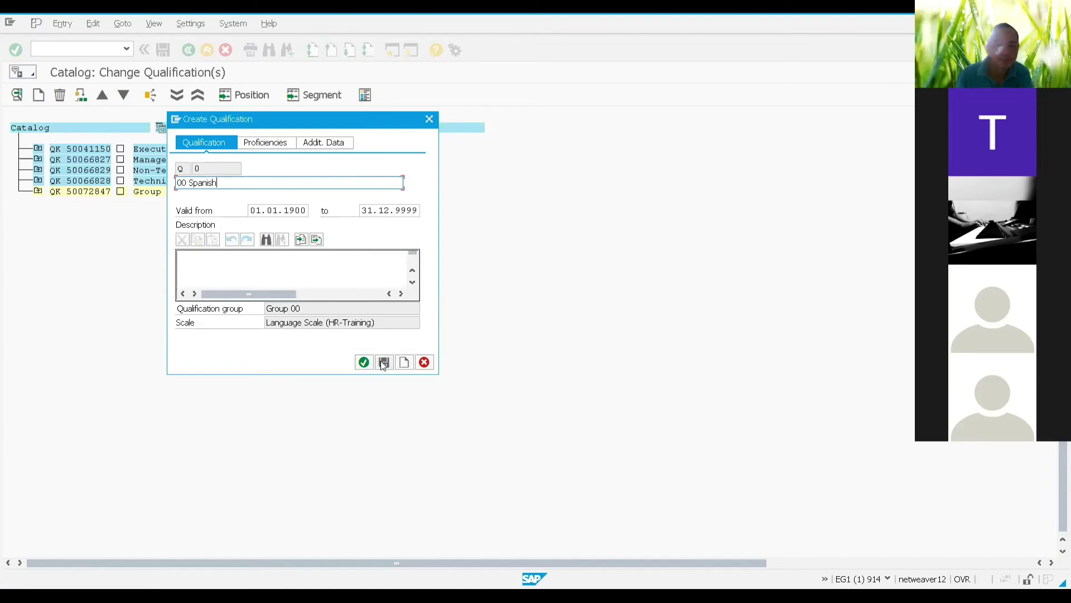
click(383, 363)
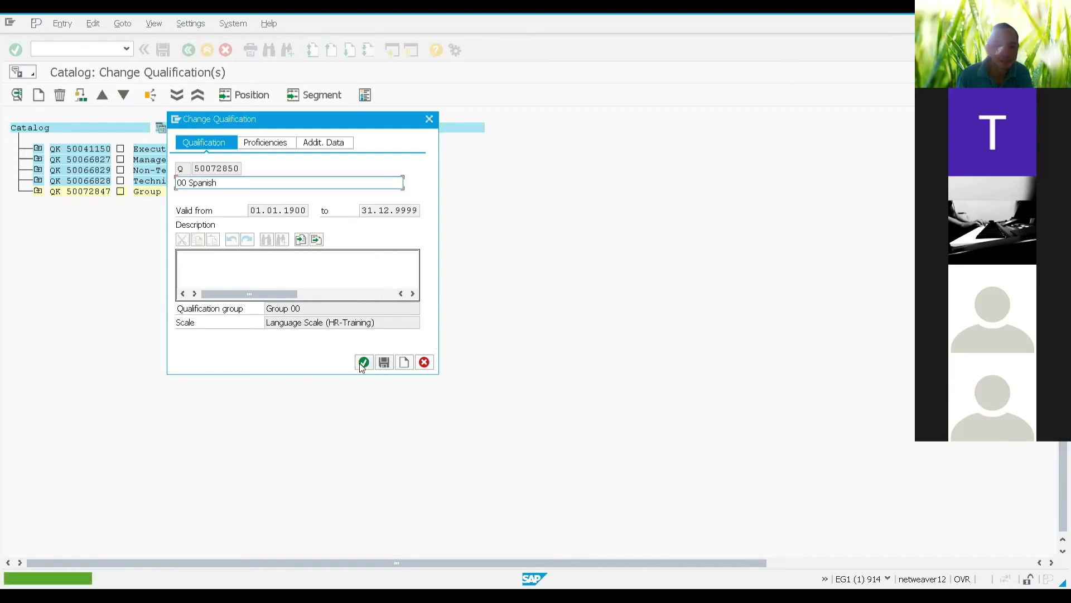
click(363, 363)
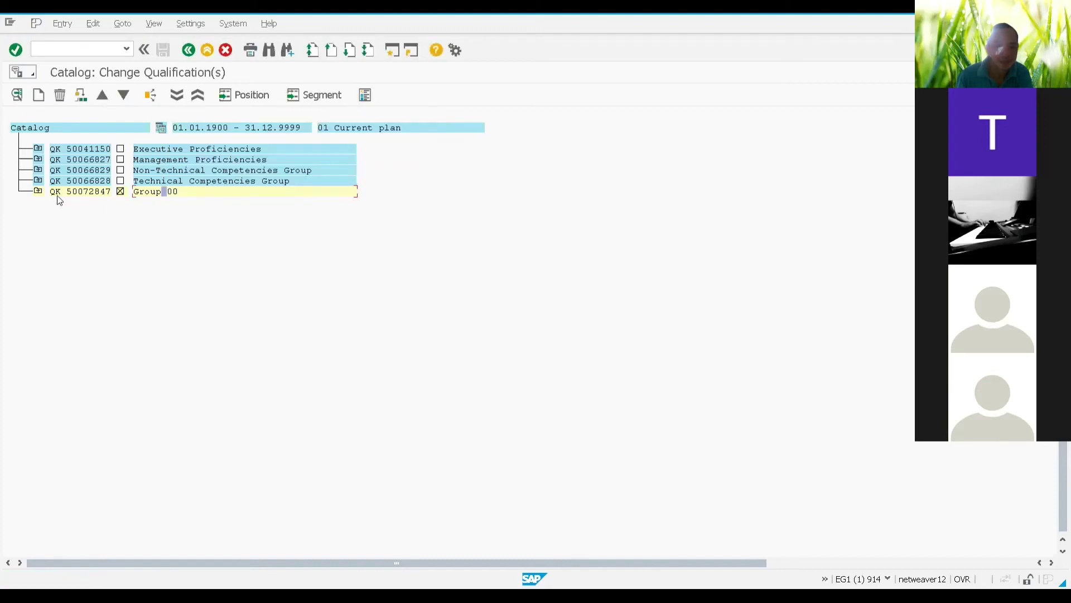
click(38, 191)
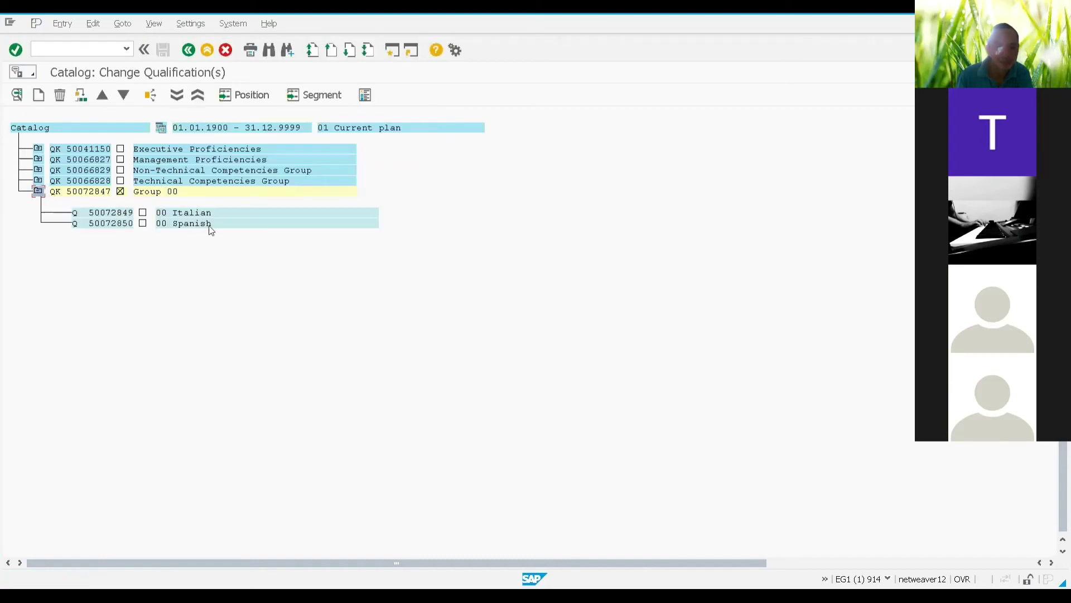
click(168, 194)
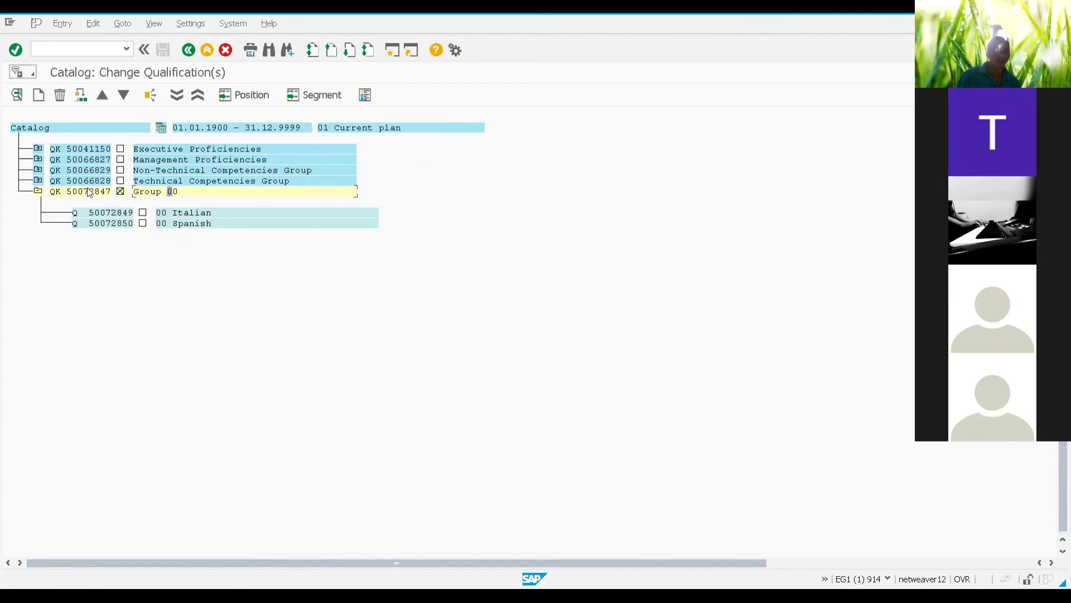
click(39, 191)
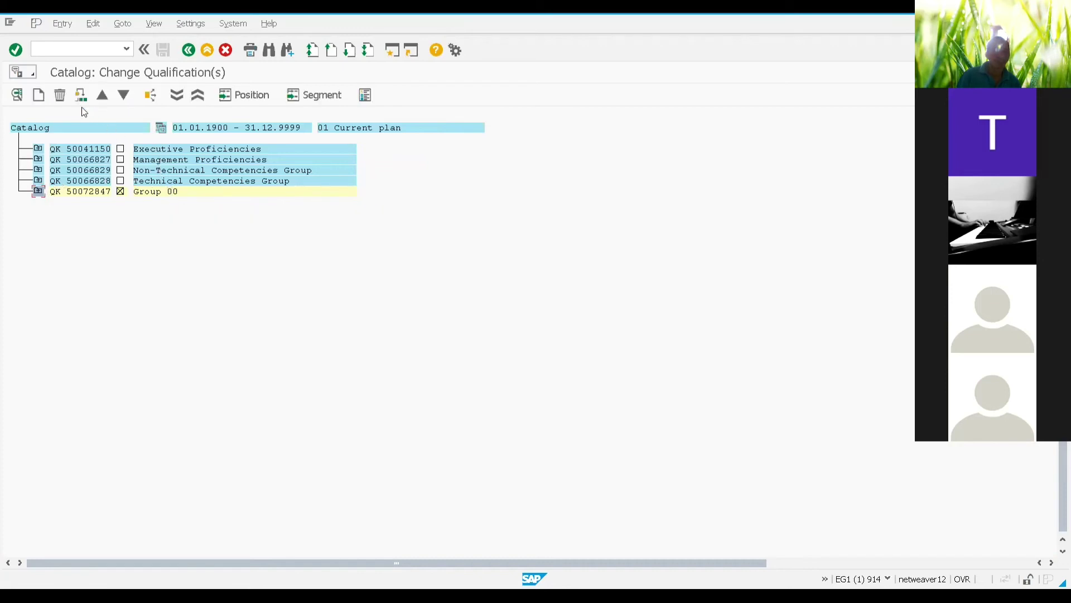
click(57, 128)
click(159, 195)
click(37, 191)
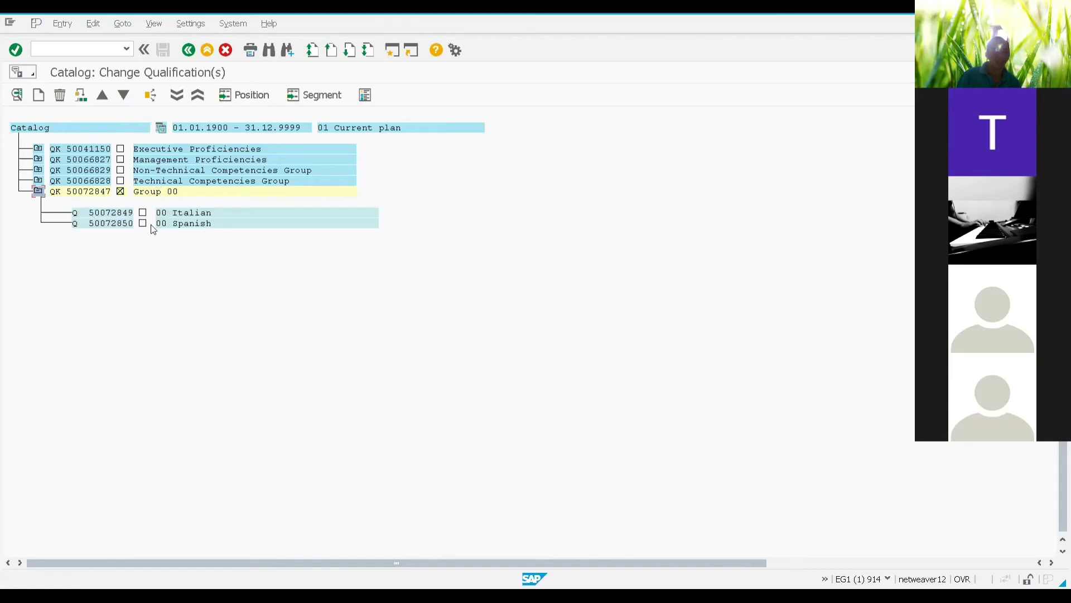
click(38, 191)
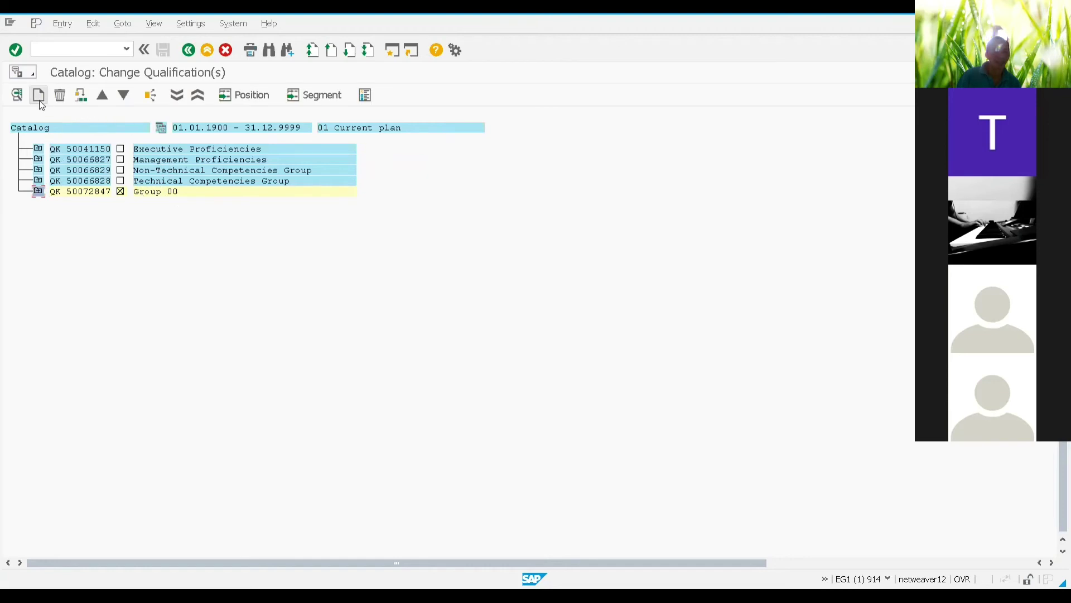
click(156, 170)
click(71, 128)
click(59, 127)
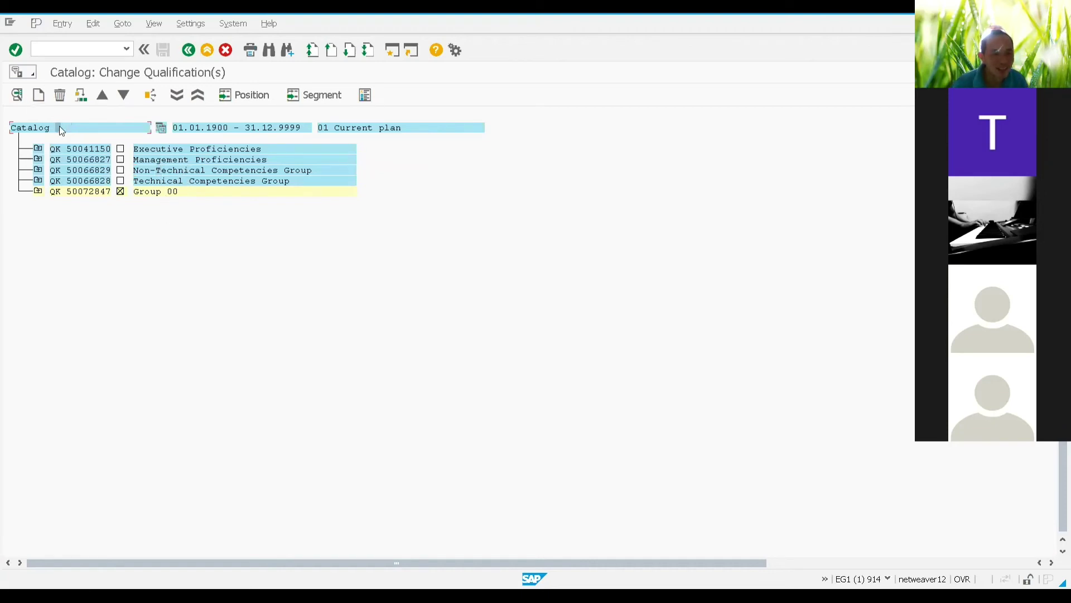
click(38, 96)
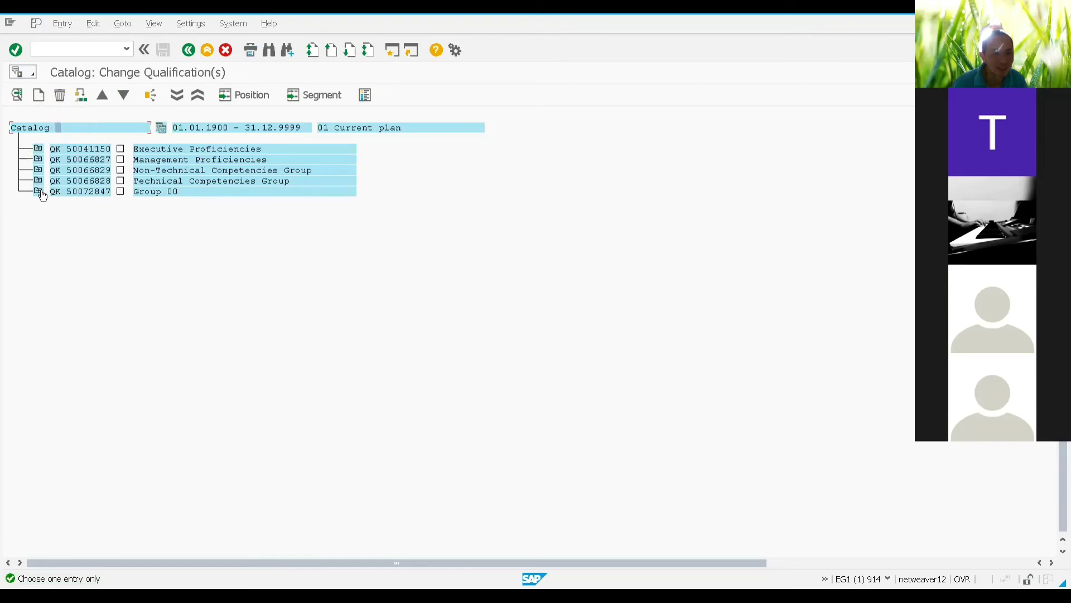
click(39, 102)
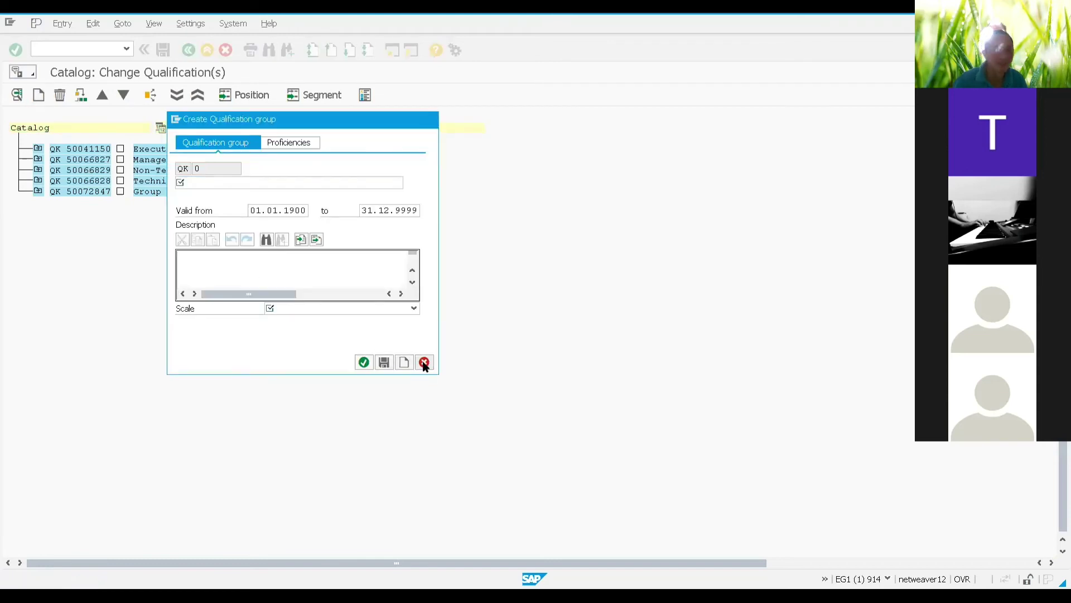
click(424, 362)
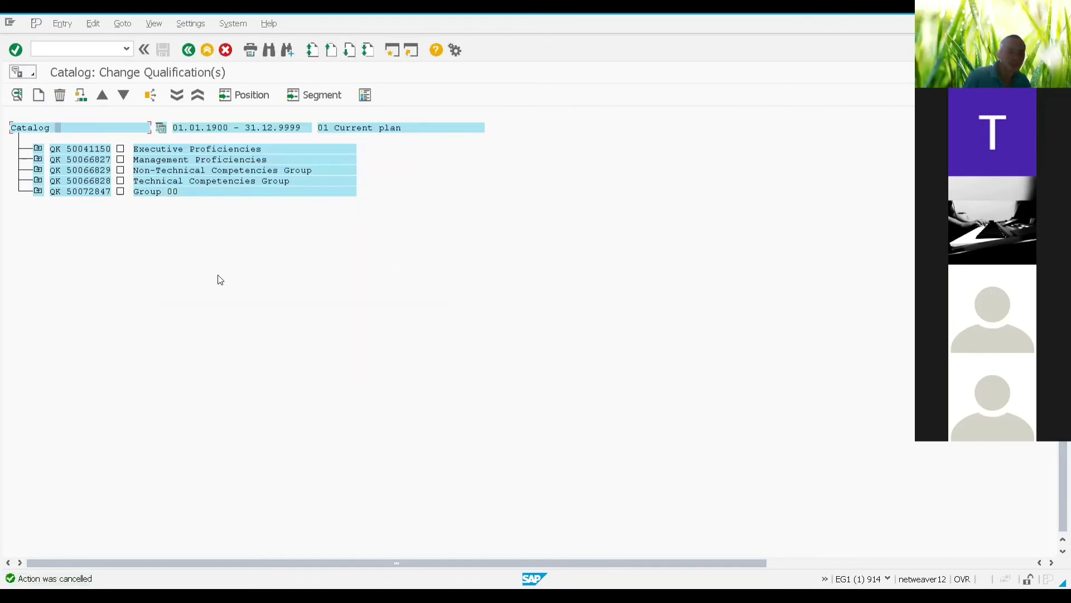
click(38, 191)
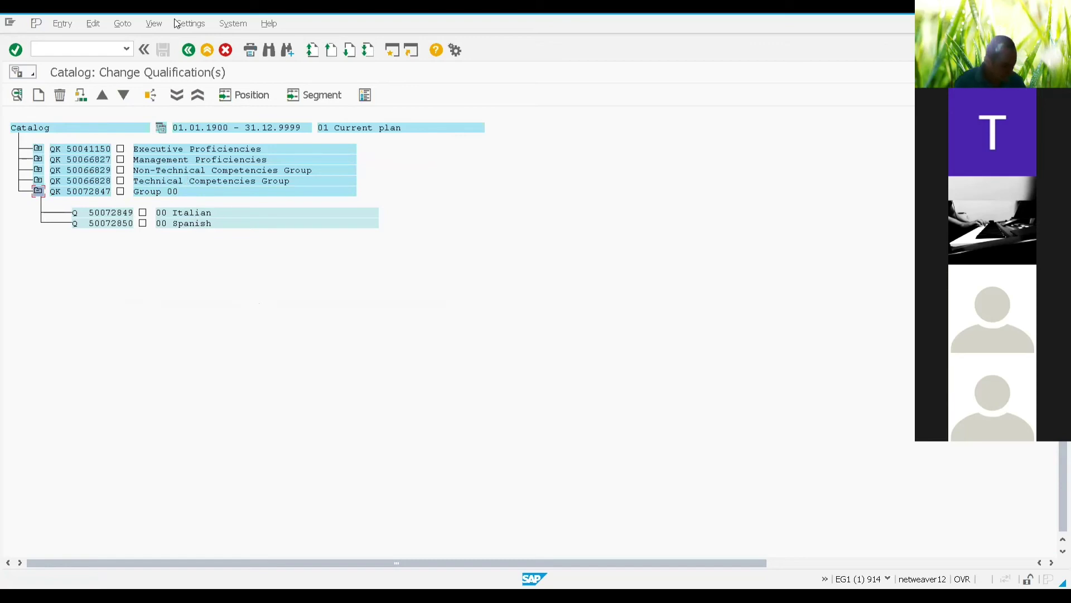
Step: Return to SAP Easy Access and launch Personnel Development > Profile > Change
click(206, 52)
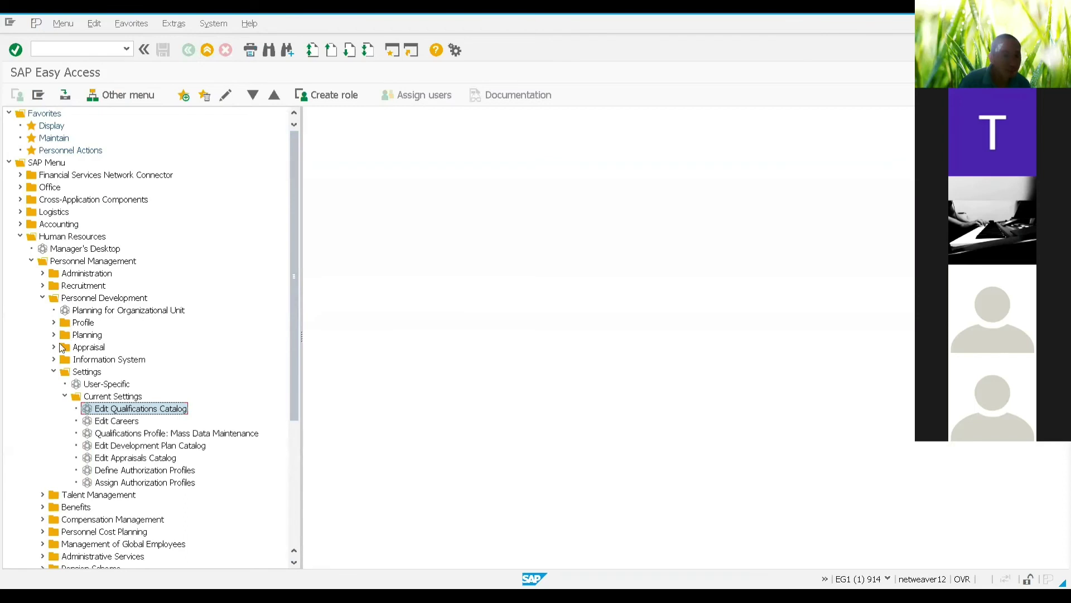
click(53, 372)
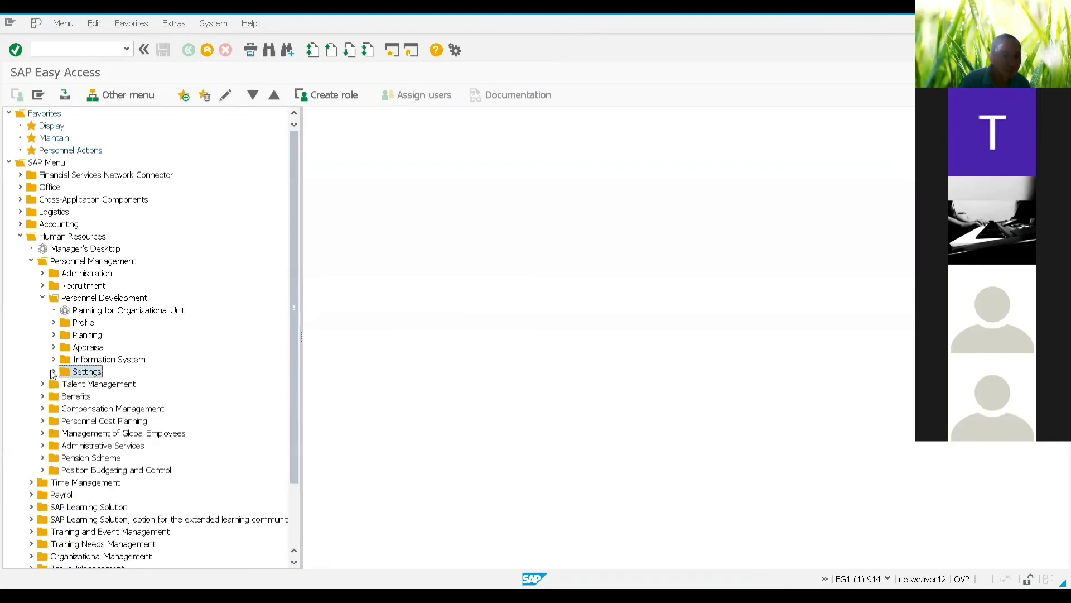
click(54, 323)
click(92, 348)
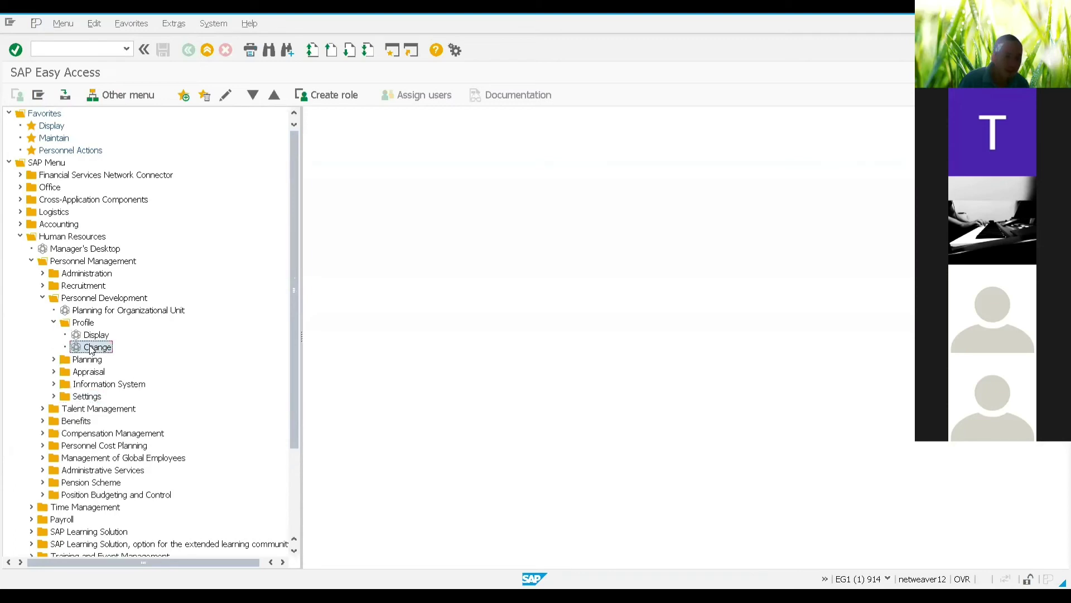
double_click(92, 348)
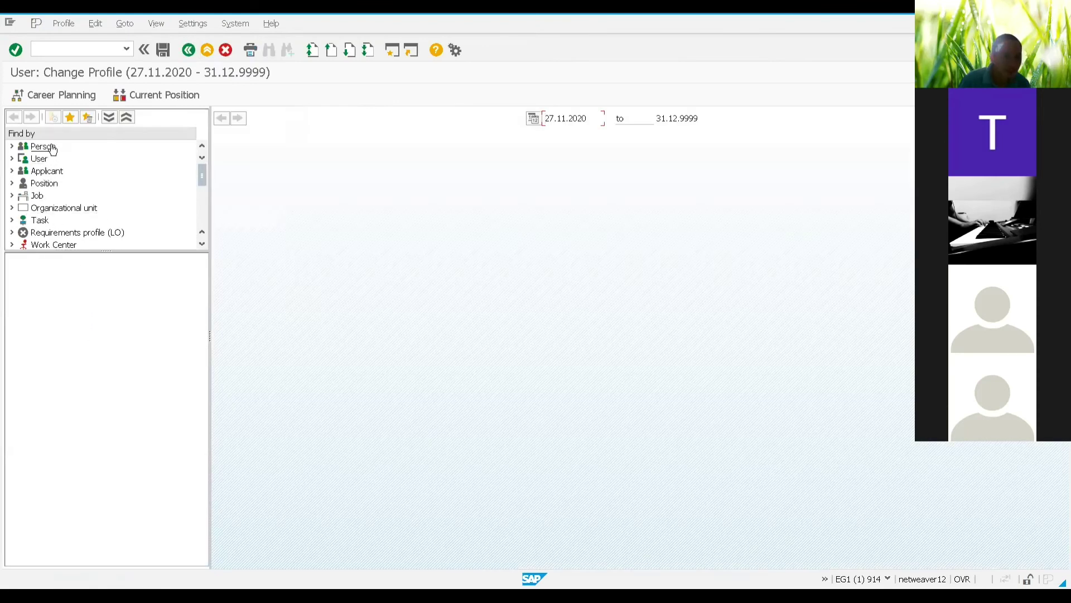
Step: Search persons by the employee's last and first name and open the last match's profile
click(44, 146)
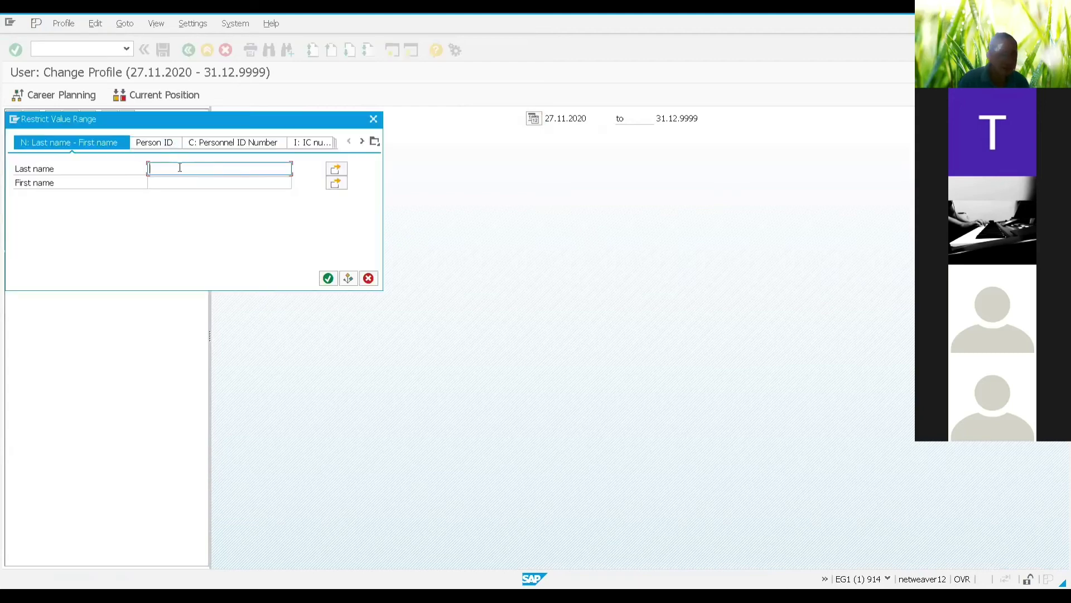
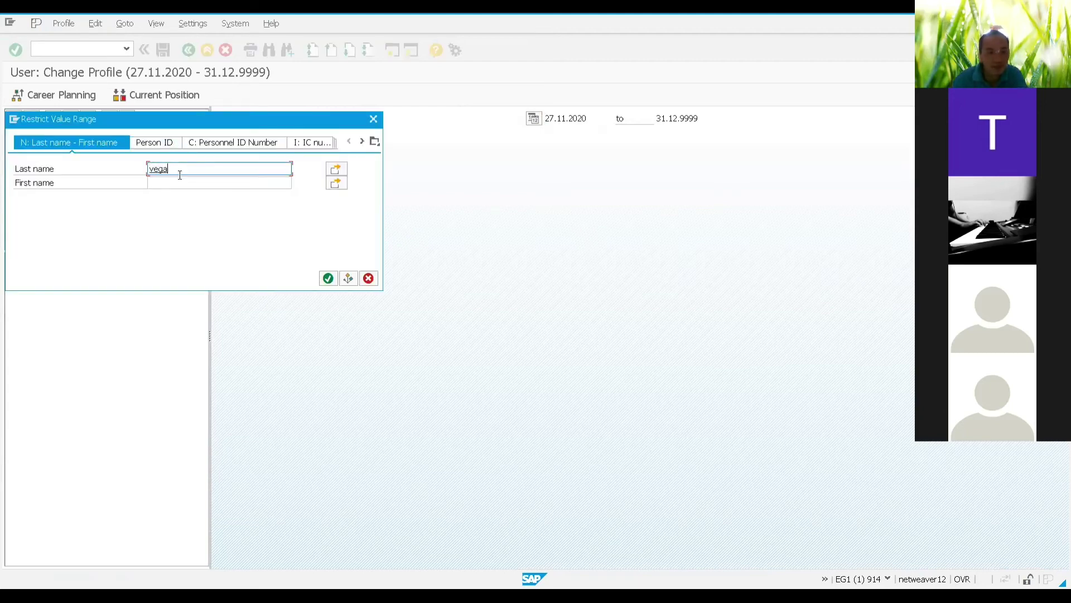
click(185, 177)
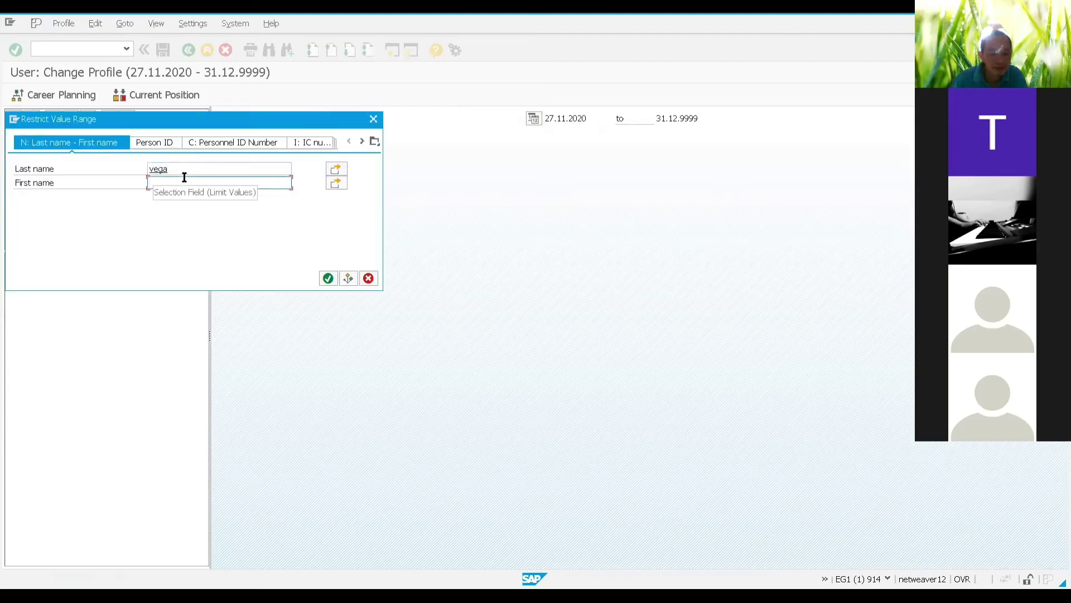
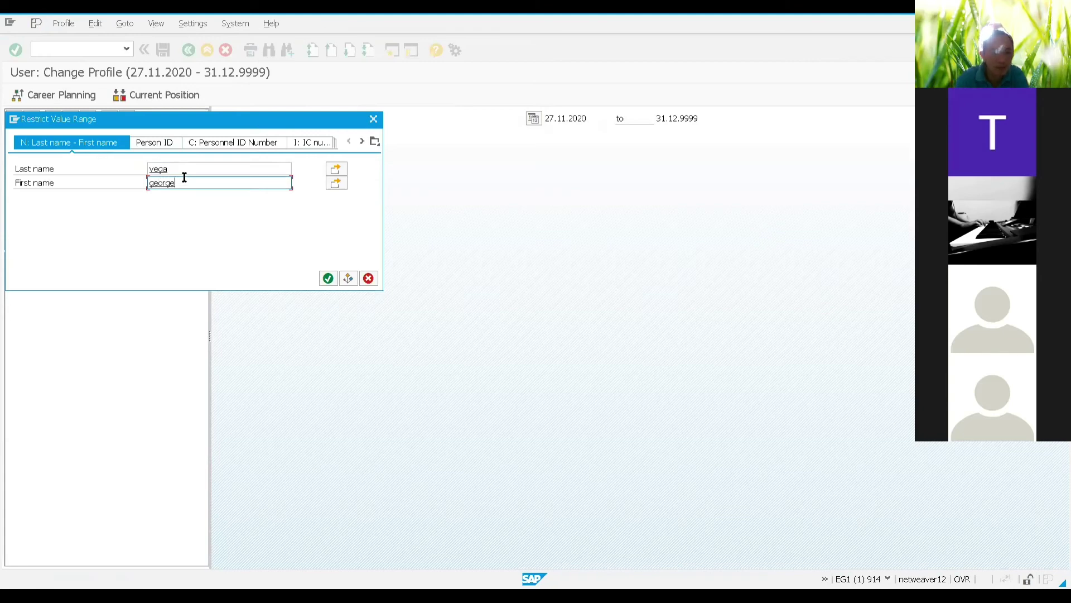
click(327, 282)
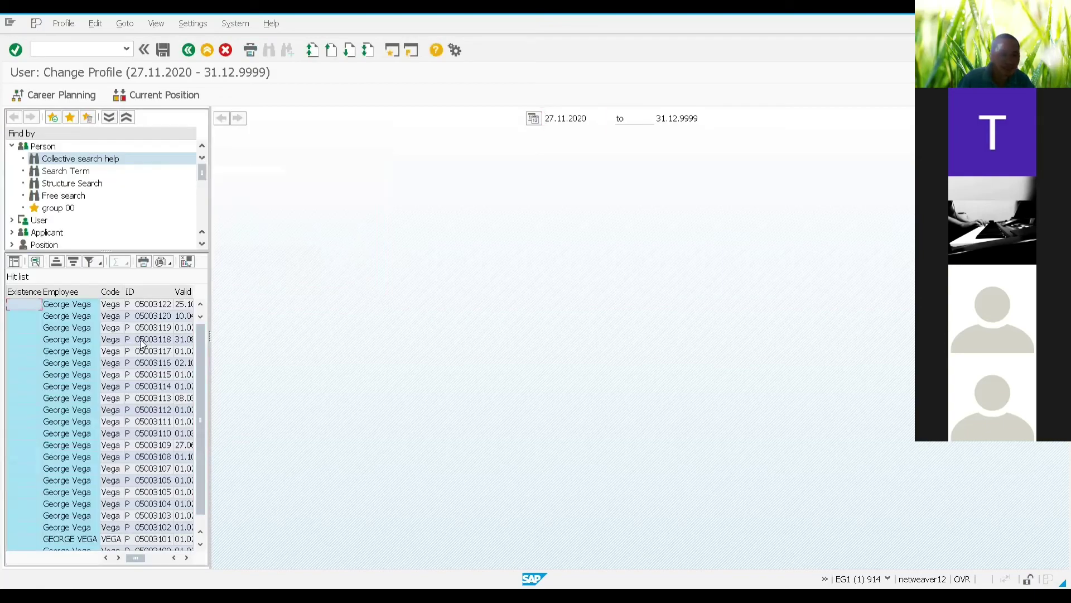
scroll(145, 342, down, 1)
scroll(145, 342, up, 1)
scroll(146, 342, down, 1)
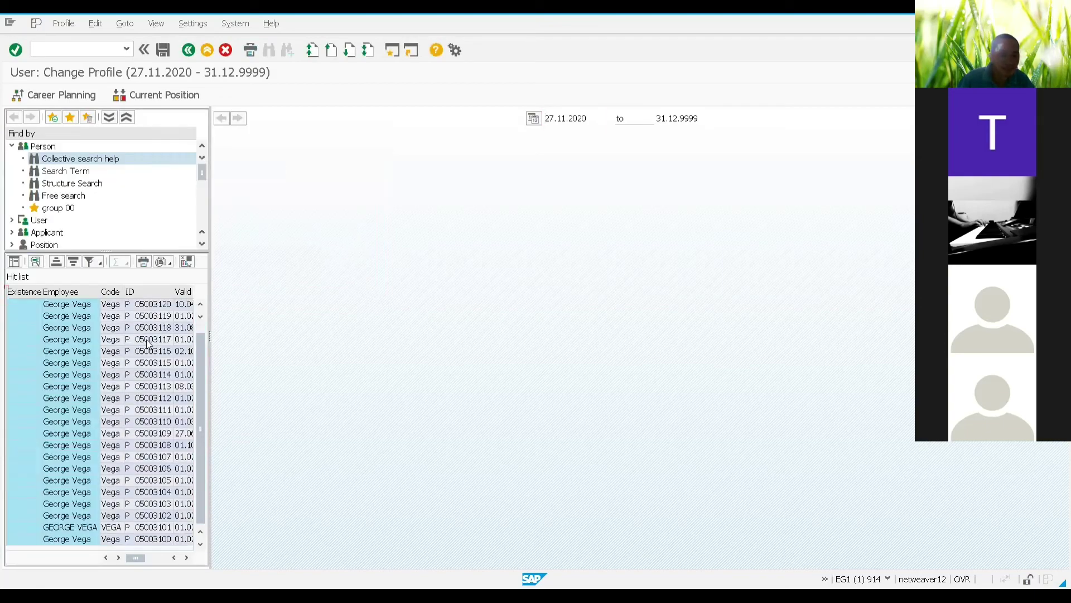
ctrl+click(89, 539)
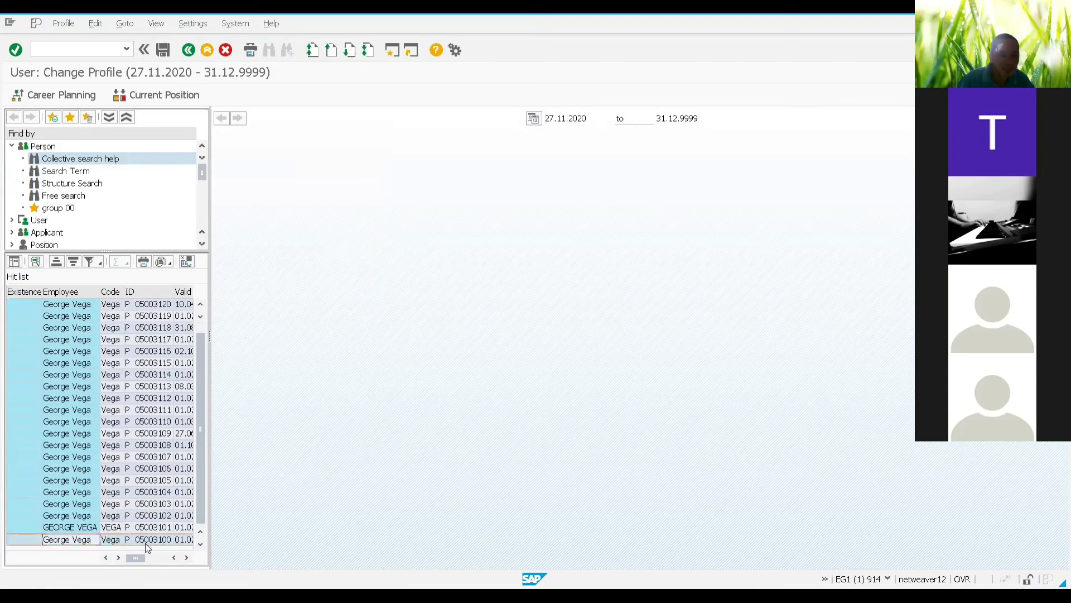
double_click(81, 540)
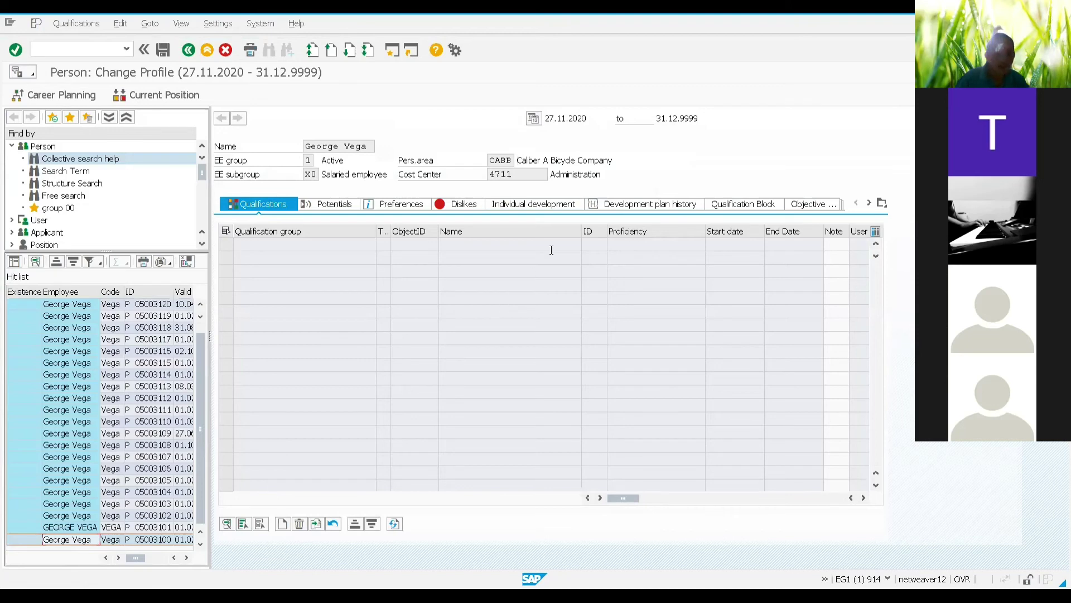
Step: Change the profile key date to 01.11.2020
click(531, 120)
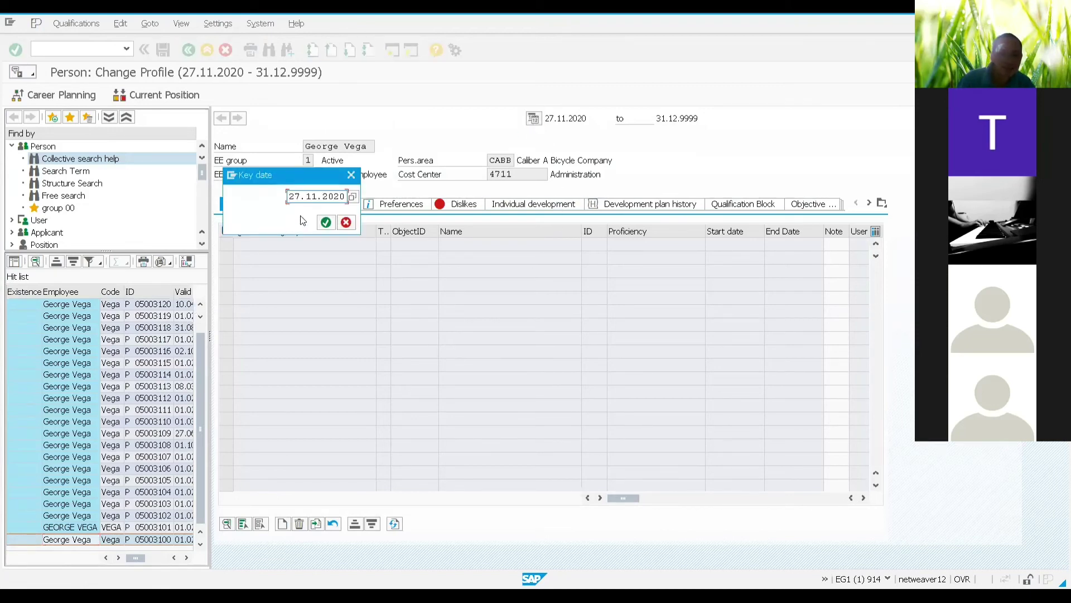
drag(301, 197, 267, 198)
text(01)
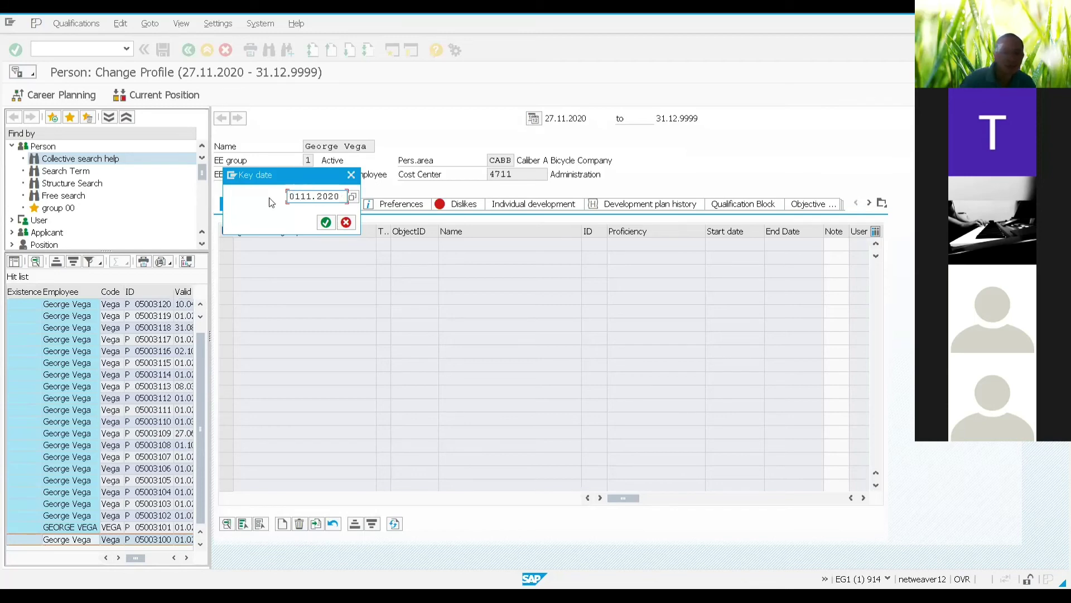
text(.11.2)
click(325, 223)
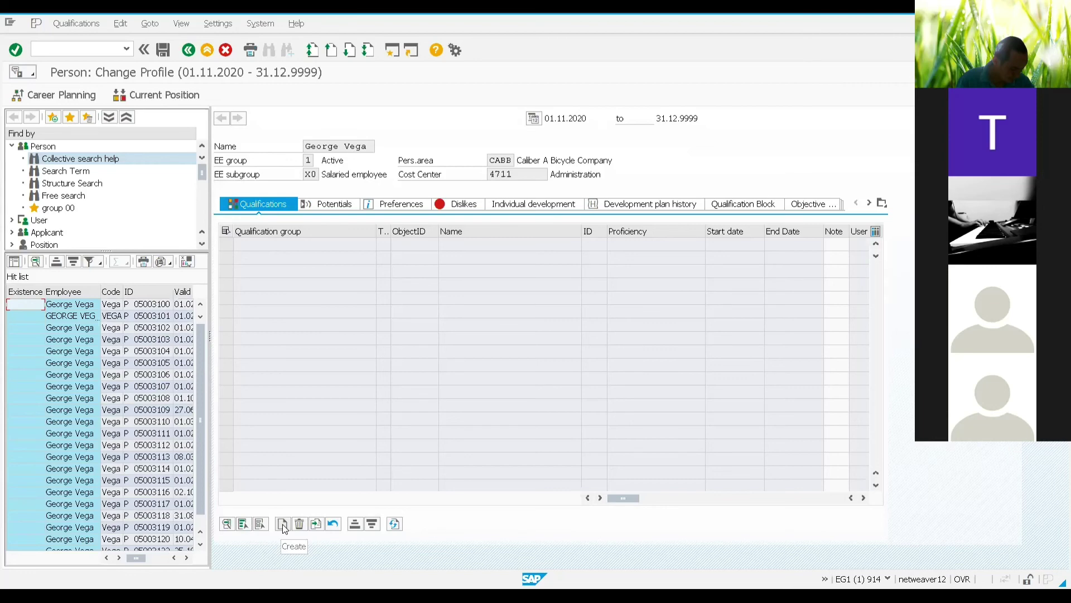
Step: Add Knowledge of multimedia, found via 'multi*media', to the profile at proficiency 0007 High
click(284, 525)
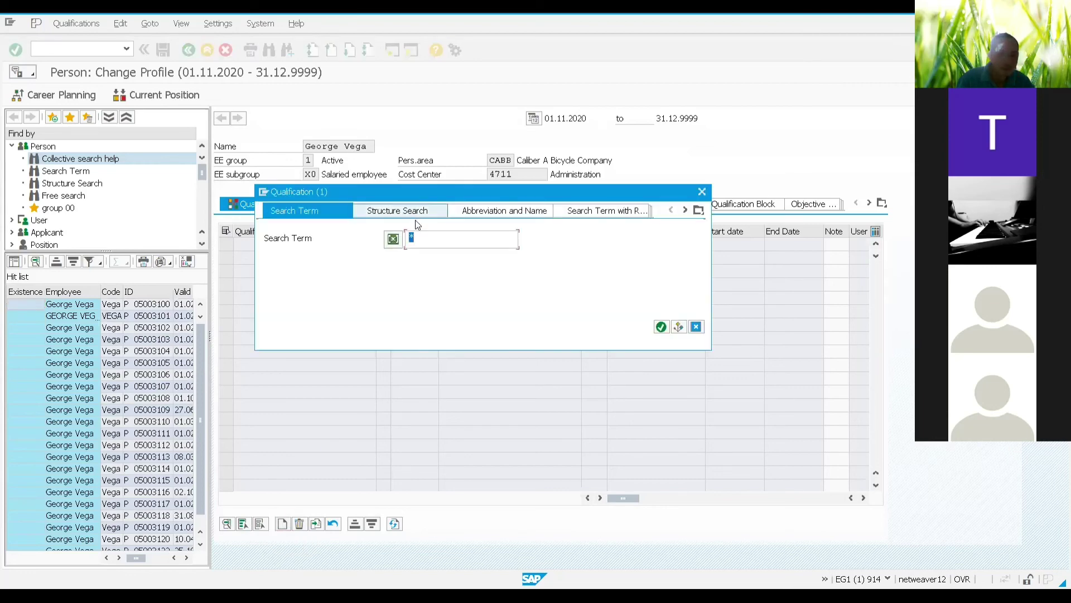
click(411, 239)
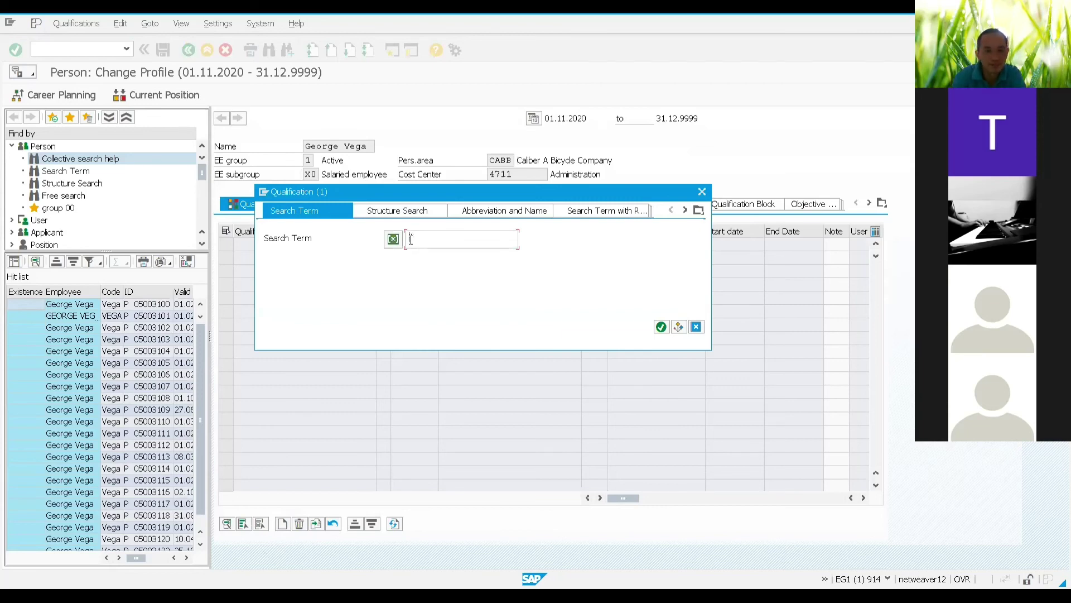
text(multi*media*)
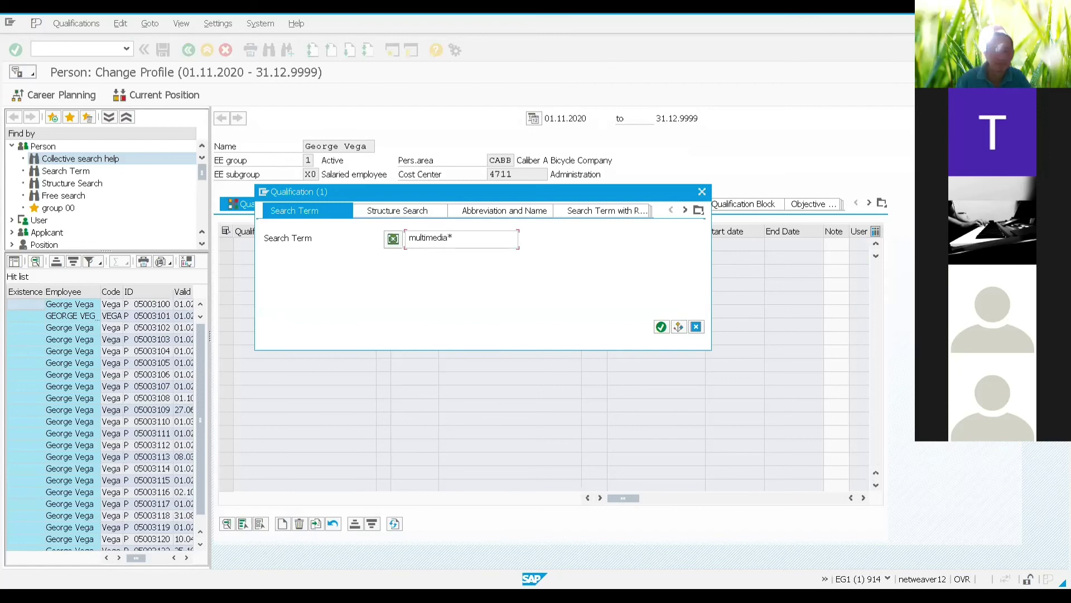
click(662, 327)
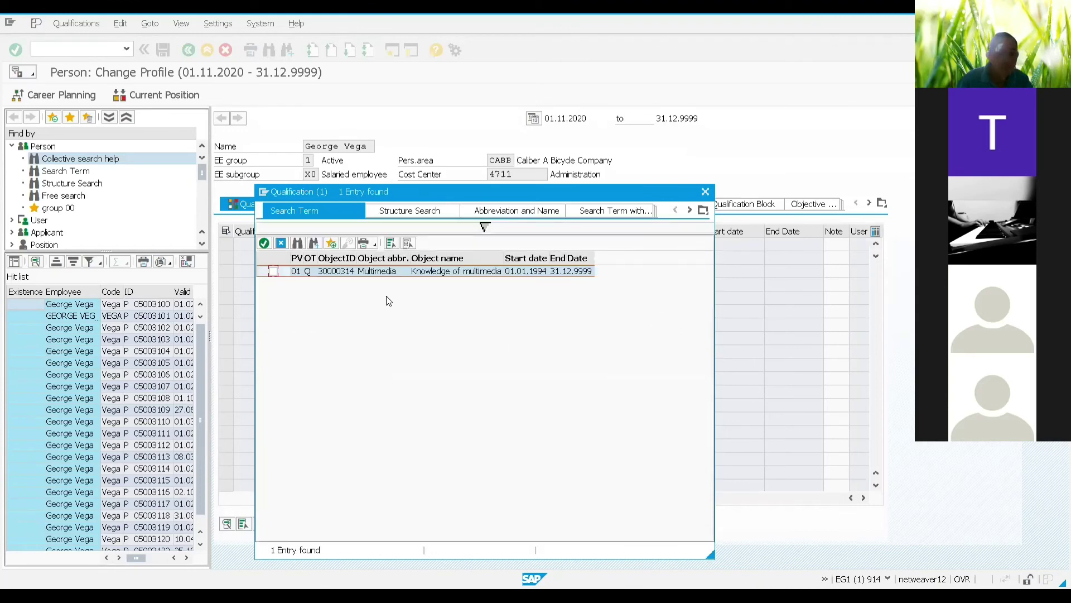
click(272, 271)
click(265, 242)
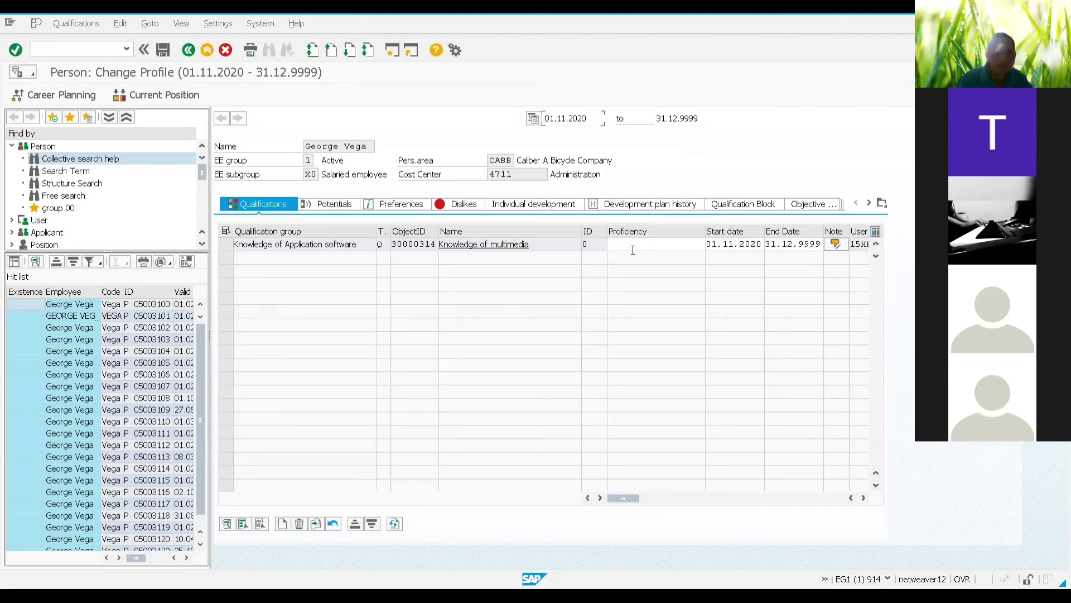
click(635, 244)
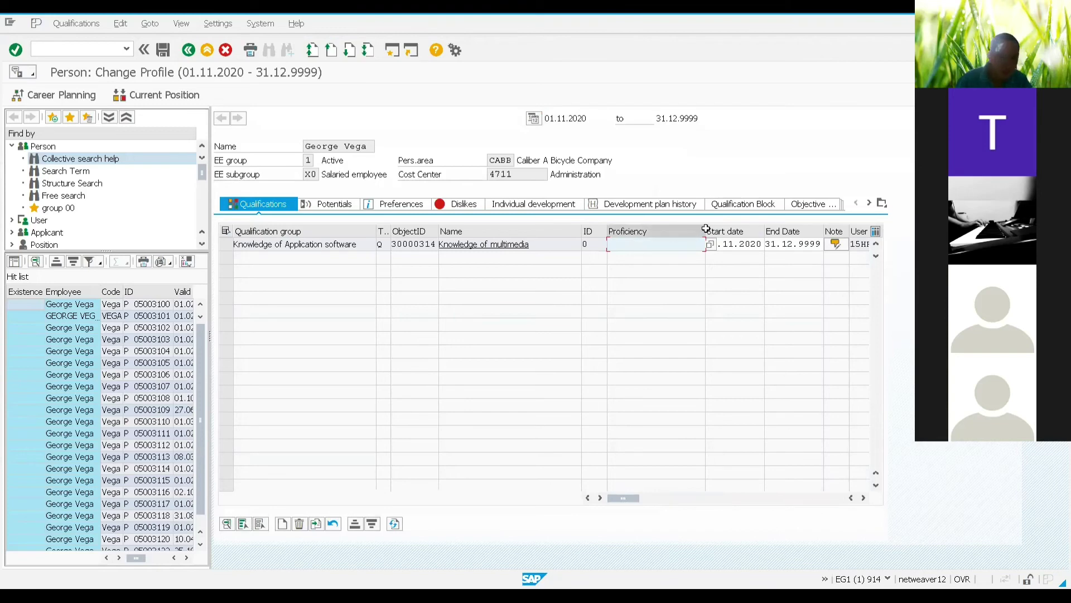
click(711, 245)
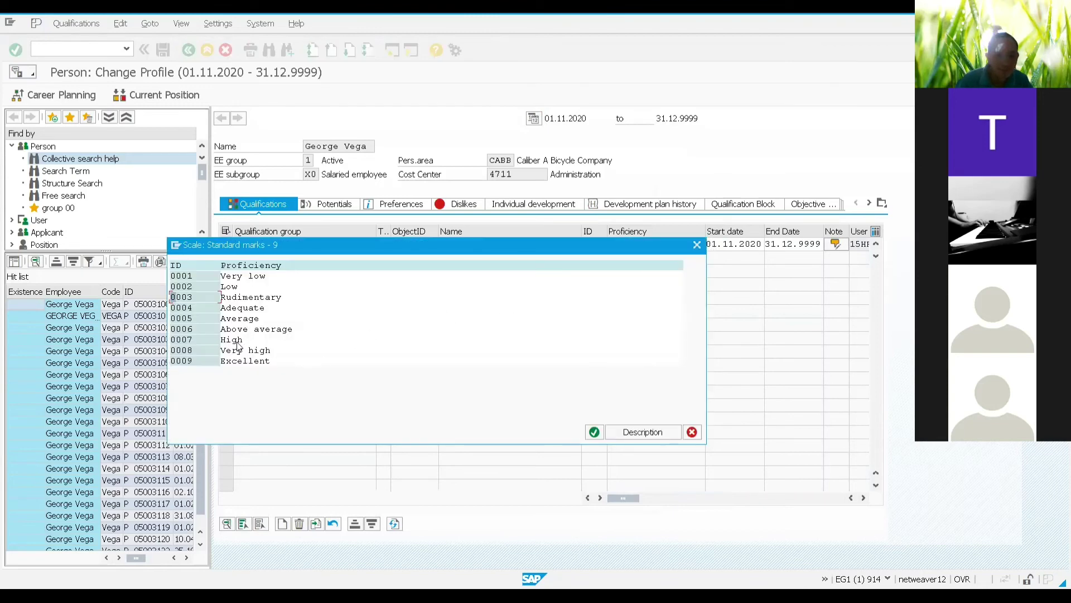
double_click(234, 340)
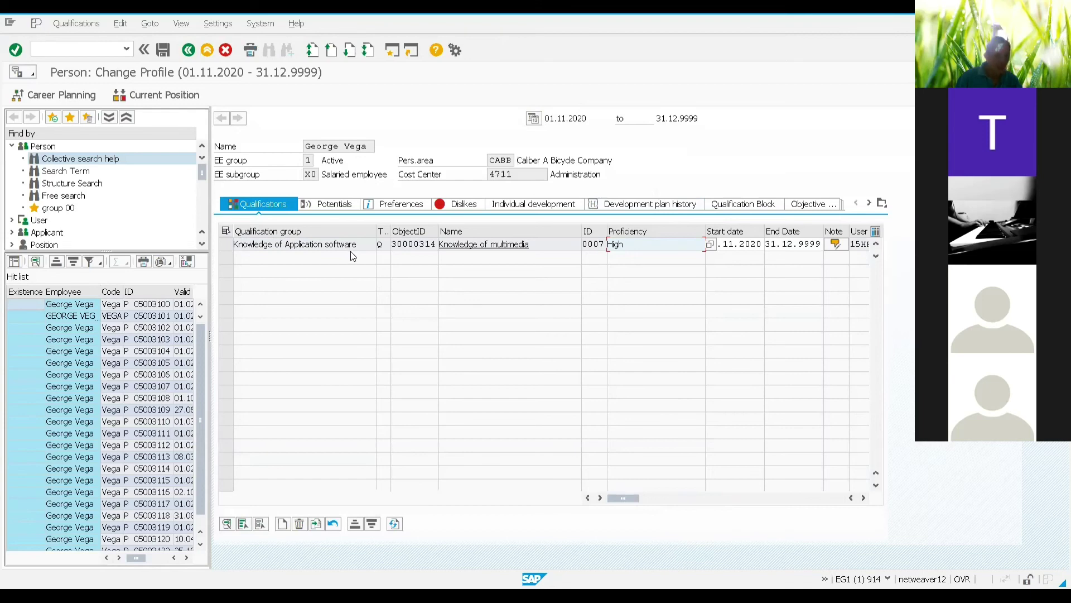
click(284, 523)
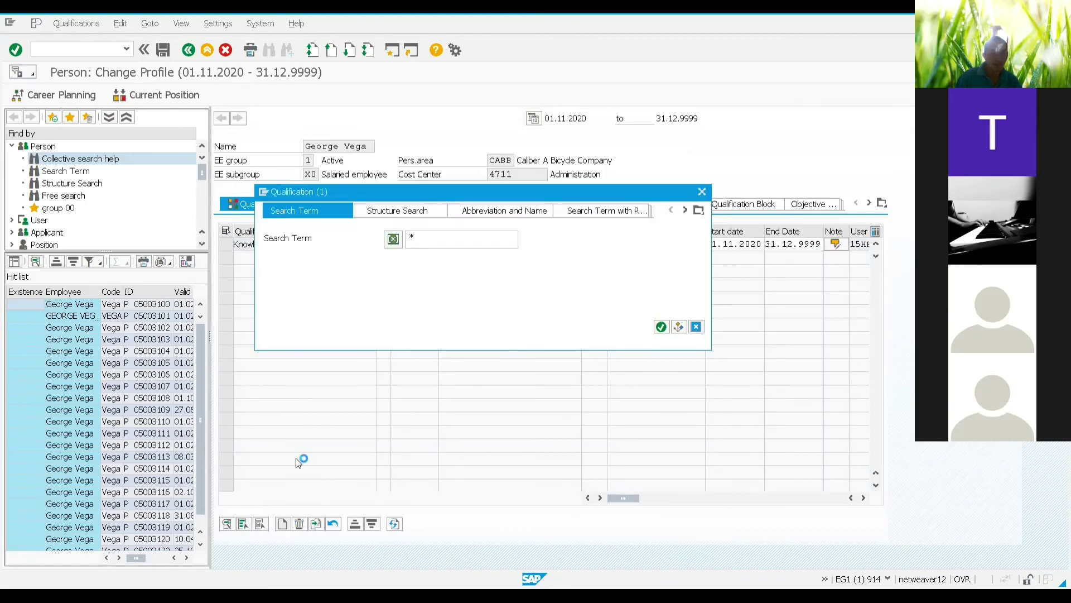
text(k)
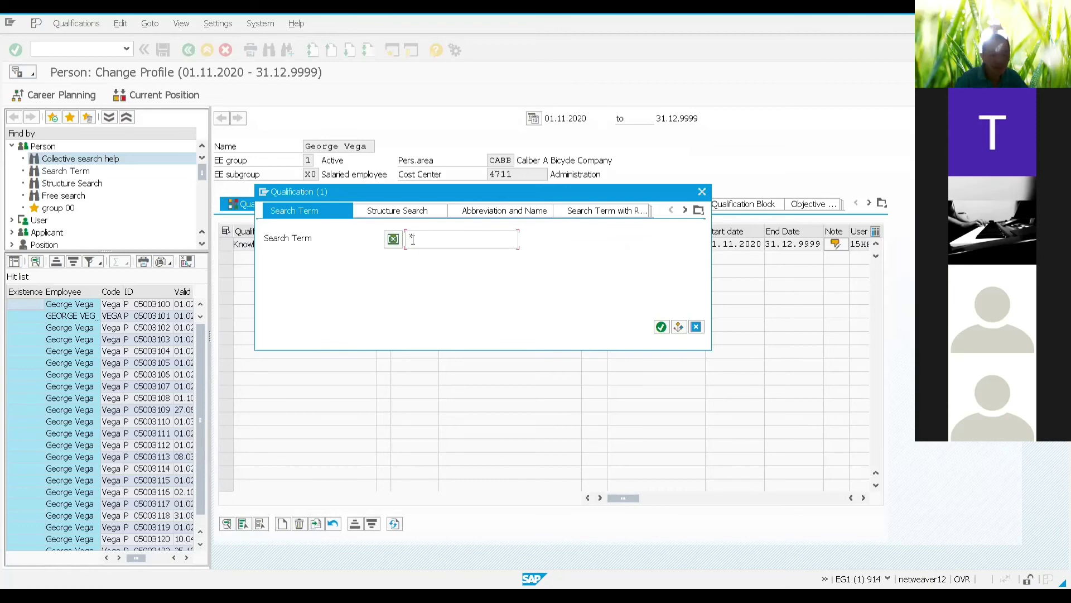
text(nowled)
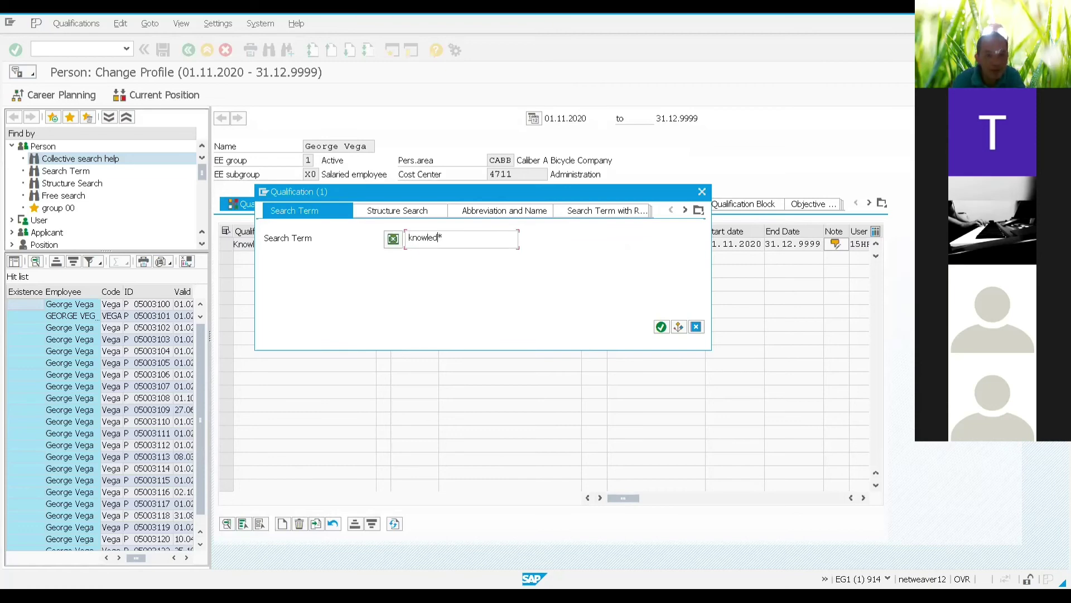
text(ge)
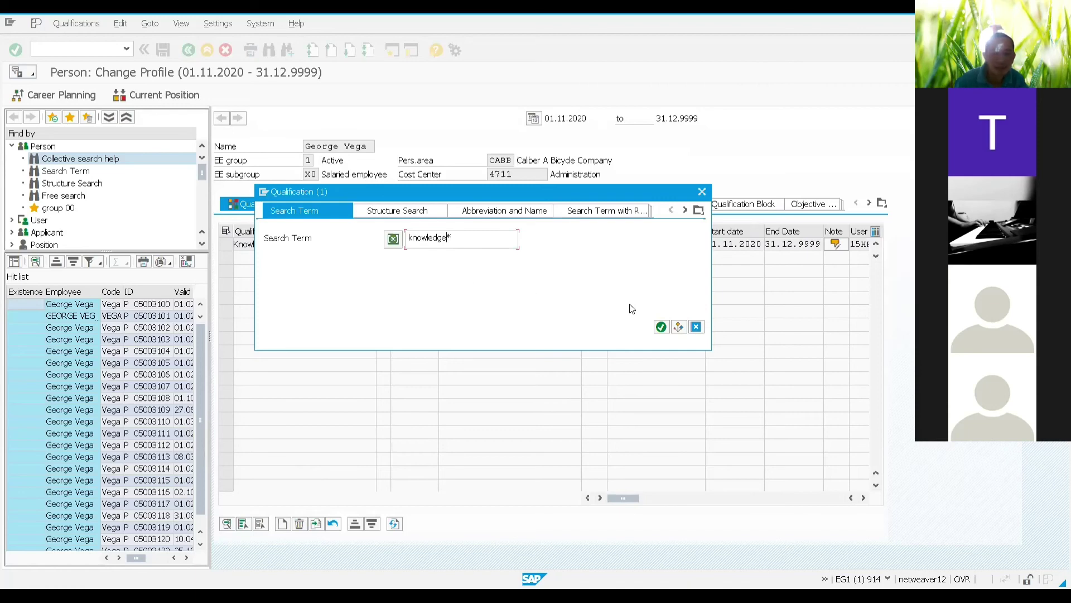
click(661, 326)
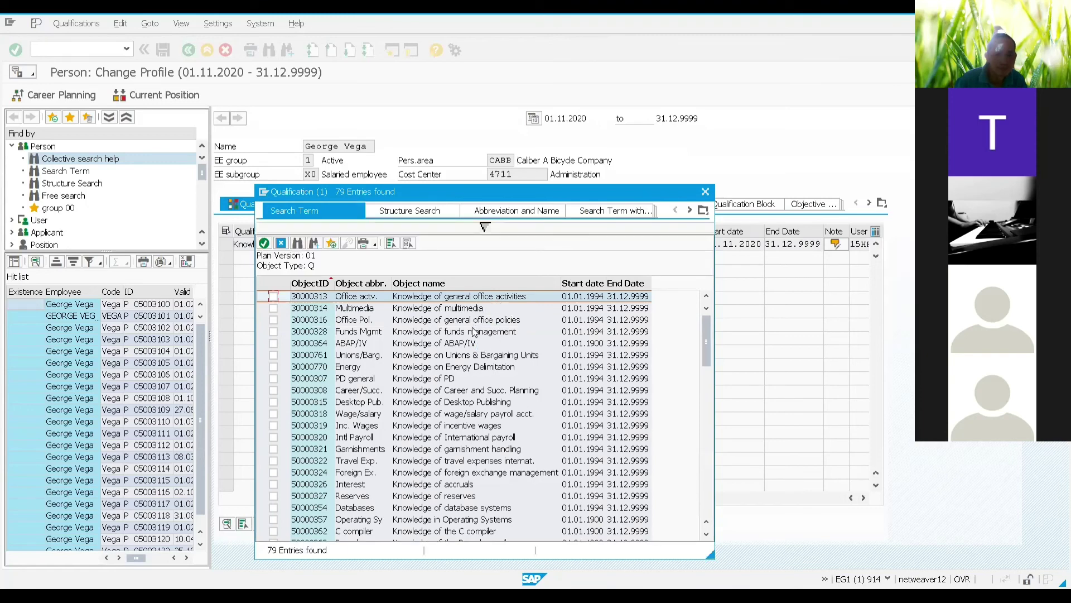
scroll(468, 379, down, 2)
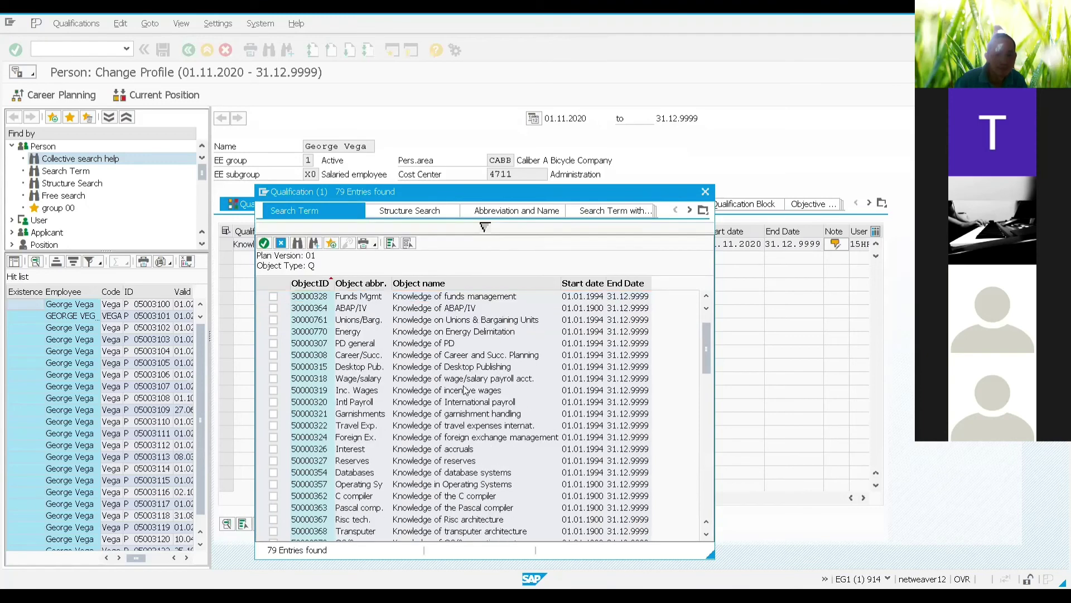
scroll(464, 390, down, 4)
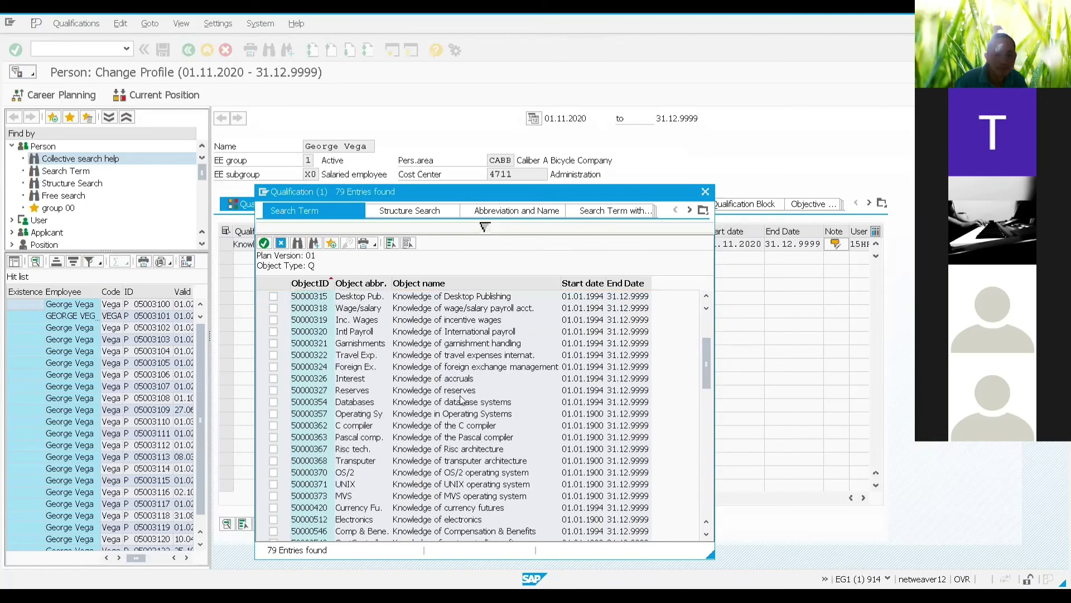
scroll(468, 440, down, 4)
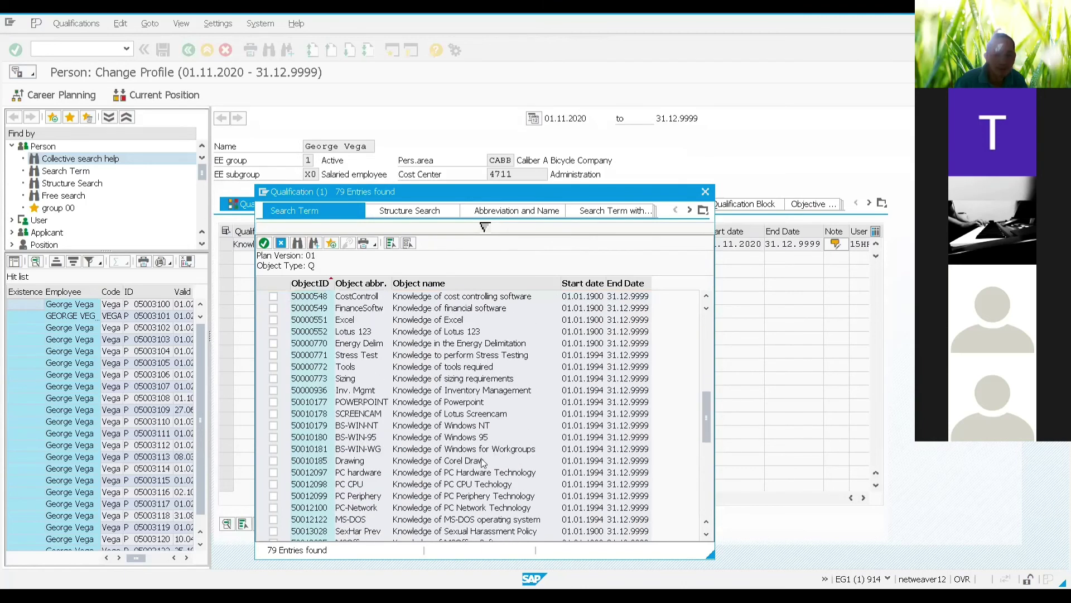
scroll(473, 441, down, 3)
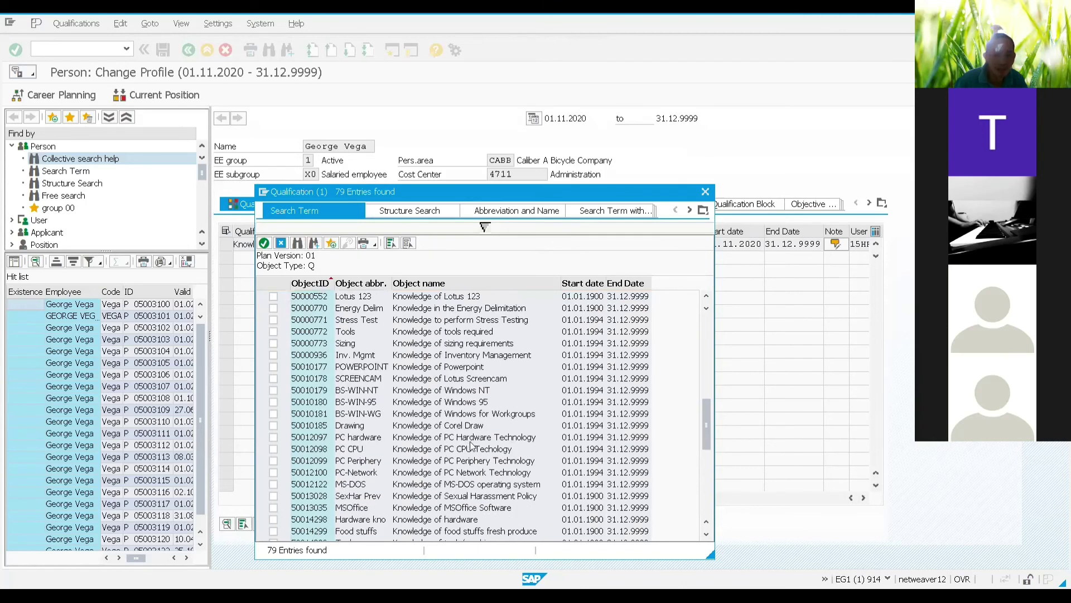
scroll(469, 451, down, 4)
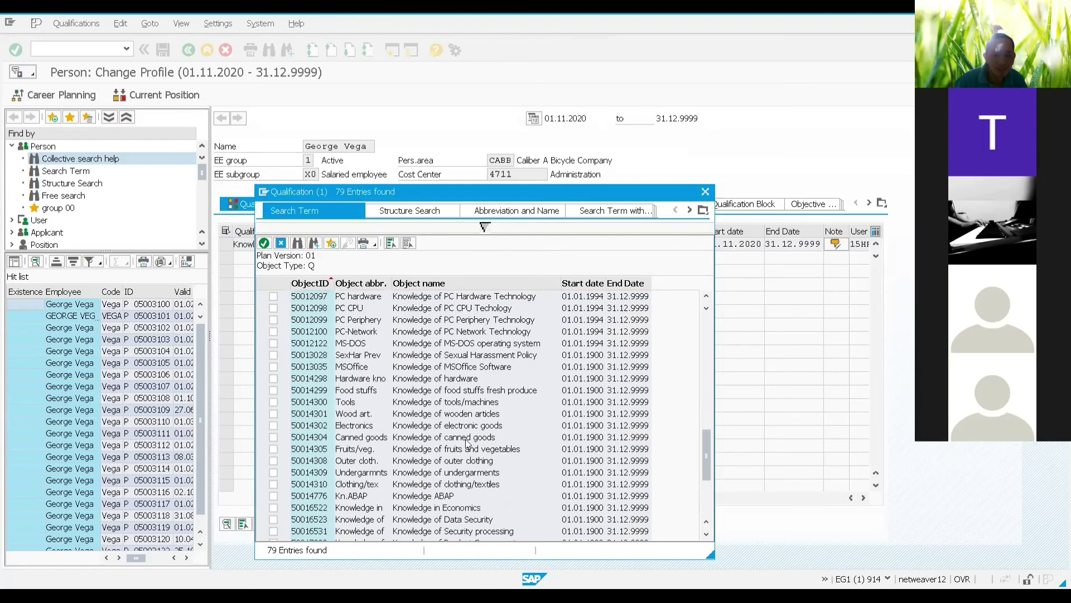
scroll(468, 444, down, 1)
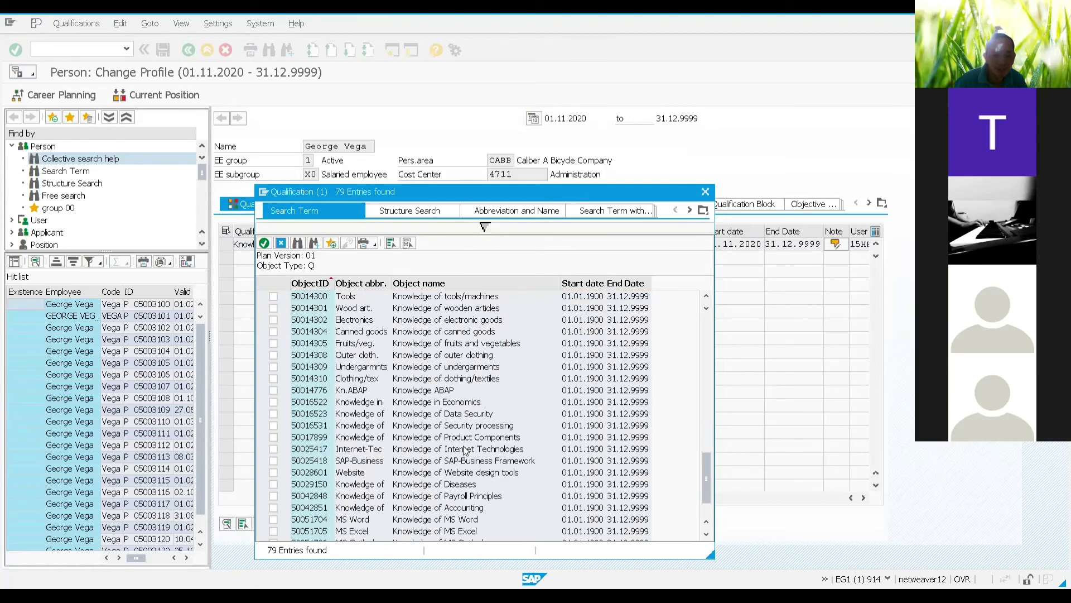
scroll(469, 444, down, 1)
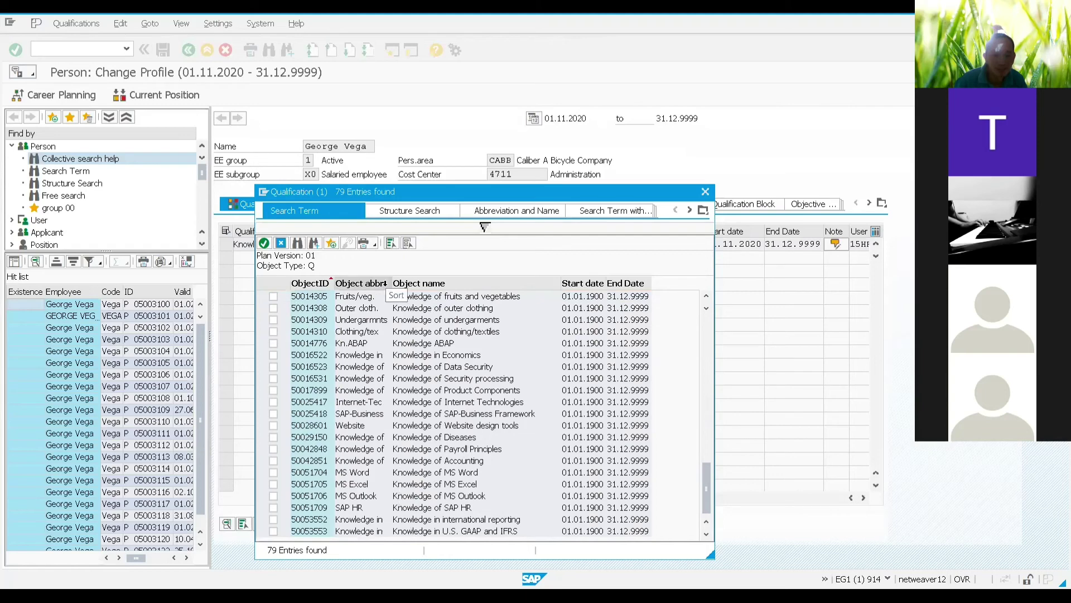
drag(444, 276, 393, 282)
scroll(453, 389, up, 9)
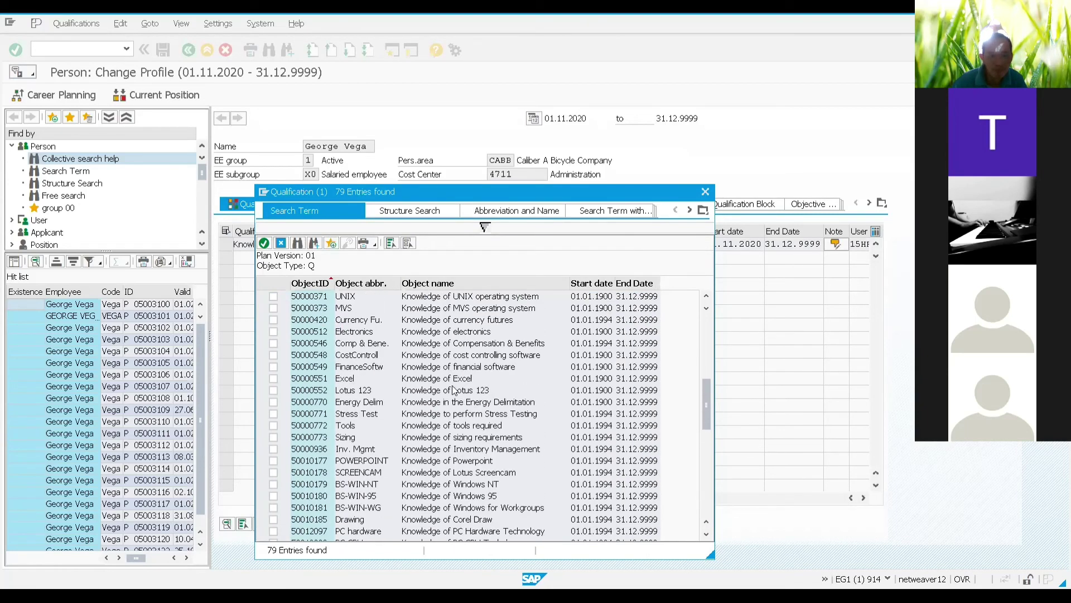
scroll(454, 390, up, 5)
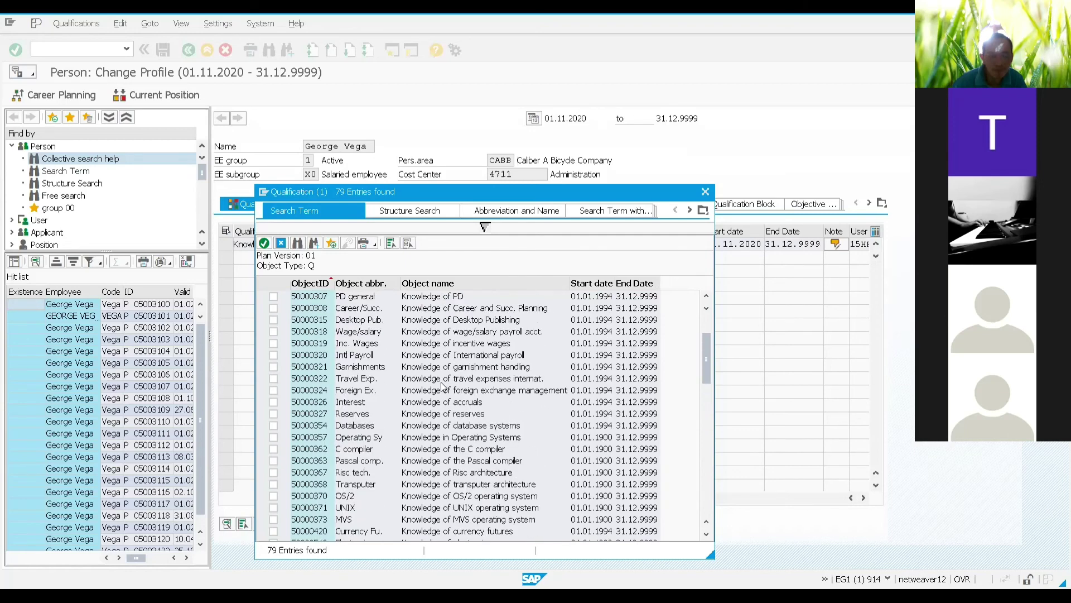
scroll(442, 385, up, 3)
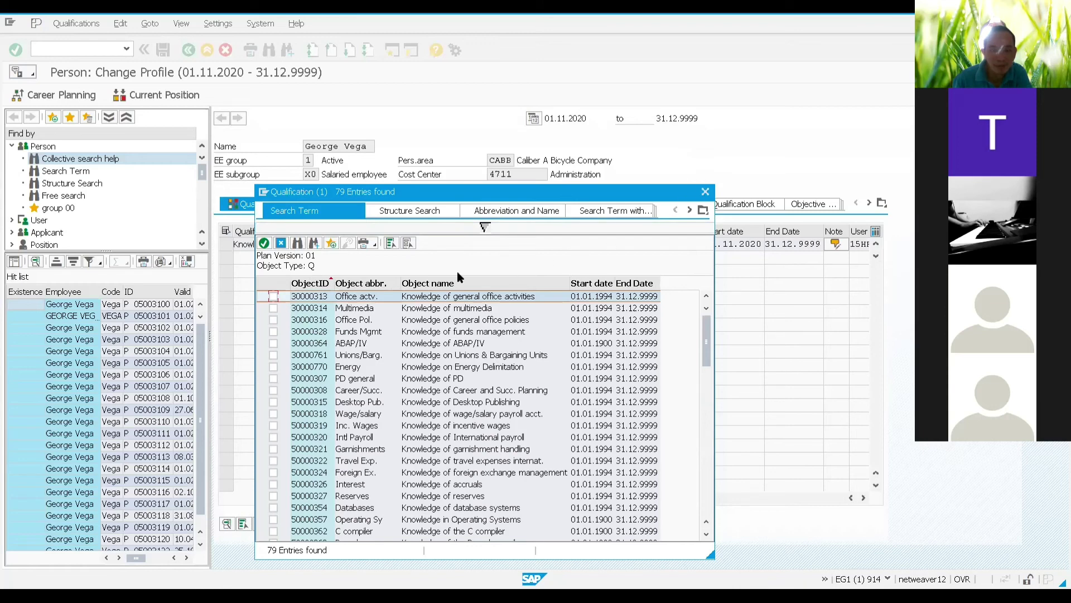
Step: Search '*desktop' and add Knowledge of Desktop Publishing to the profile
click(281, 243)
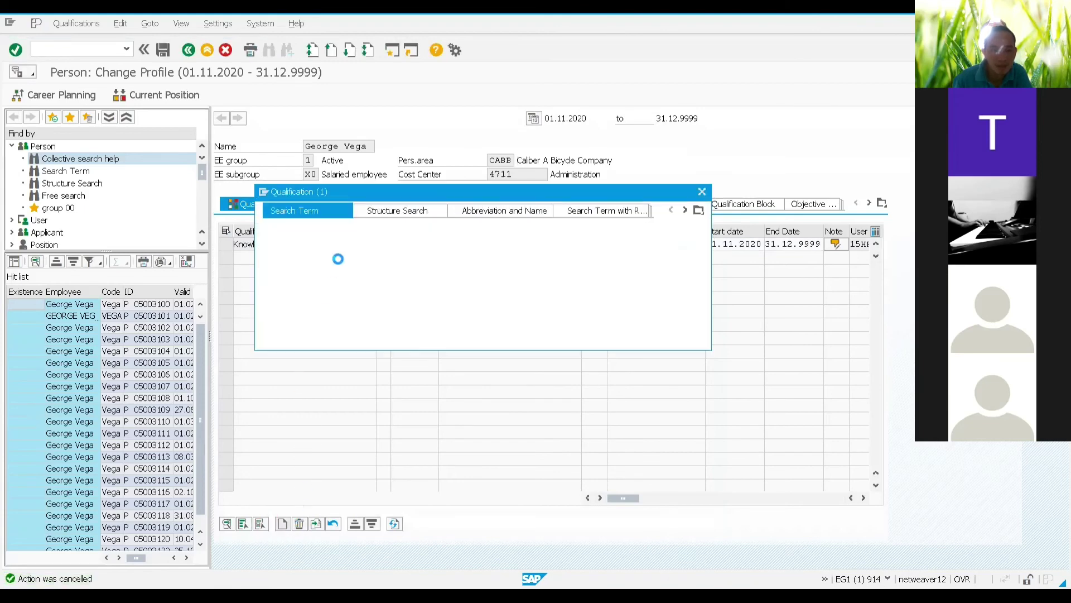
text(kn)
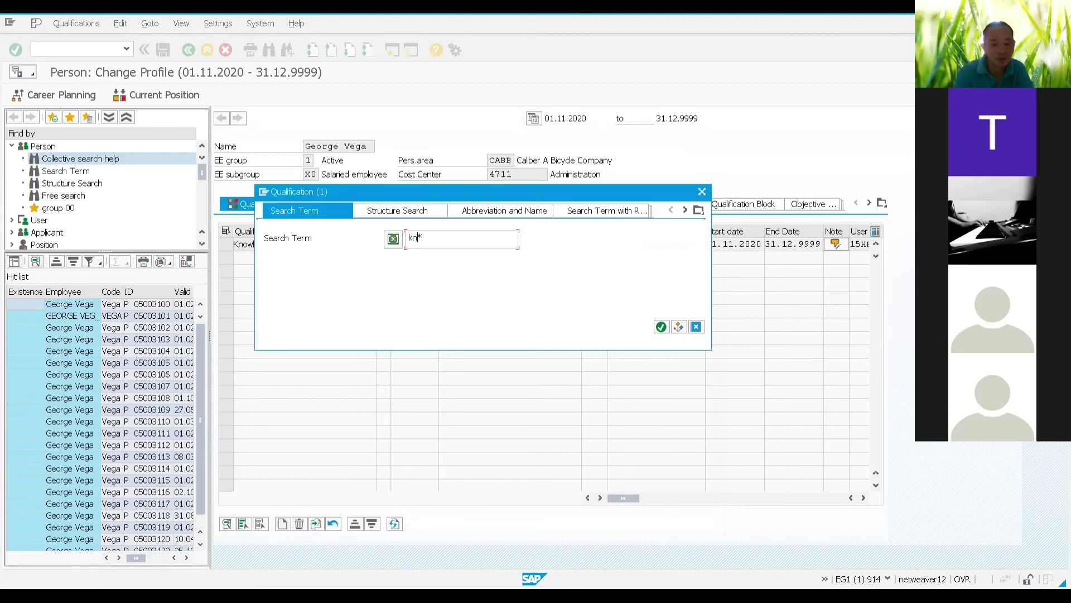
text(o)
text(wle)
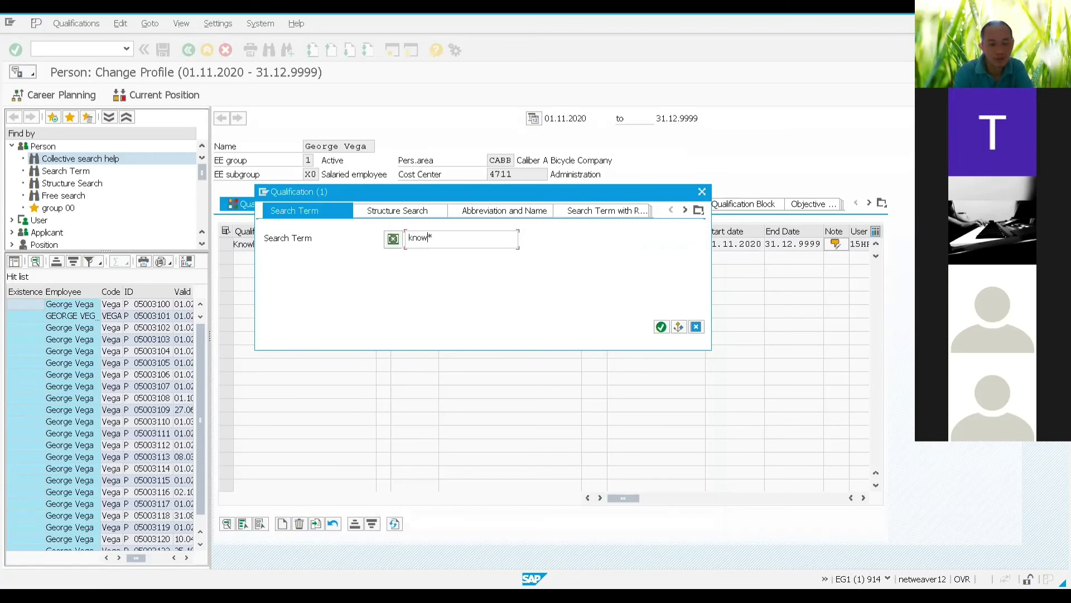
text(dge o)
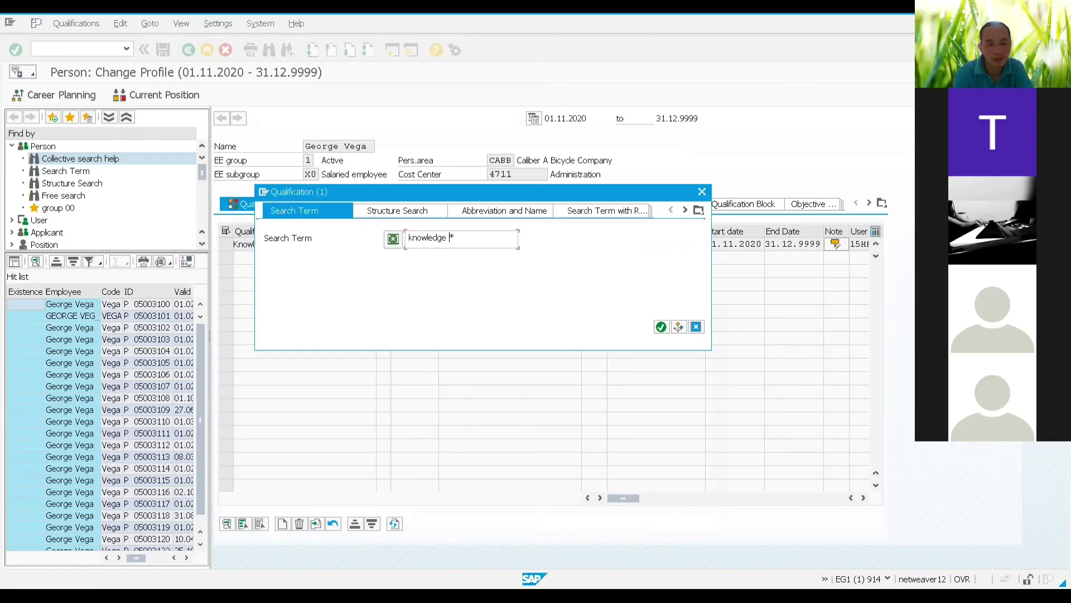
key(BackSpace)
key(BackSpace)
key(BackSpace)
key(BackSpace)
key(BackSpace)
key(BackSpace)
key(BackSpace)
key(BackSpace)
key(BackSpace)
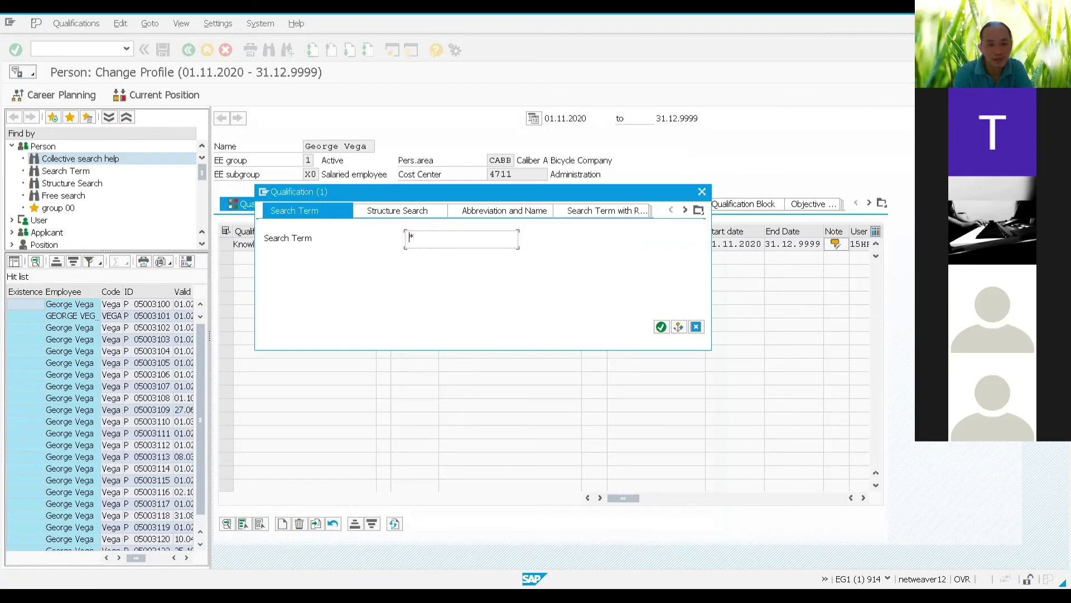
text(deskt)
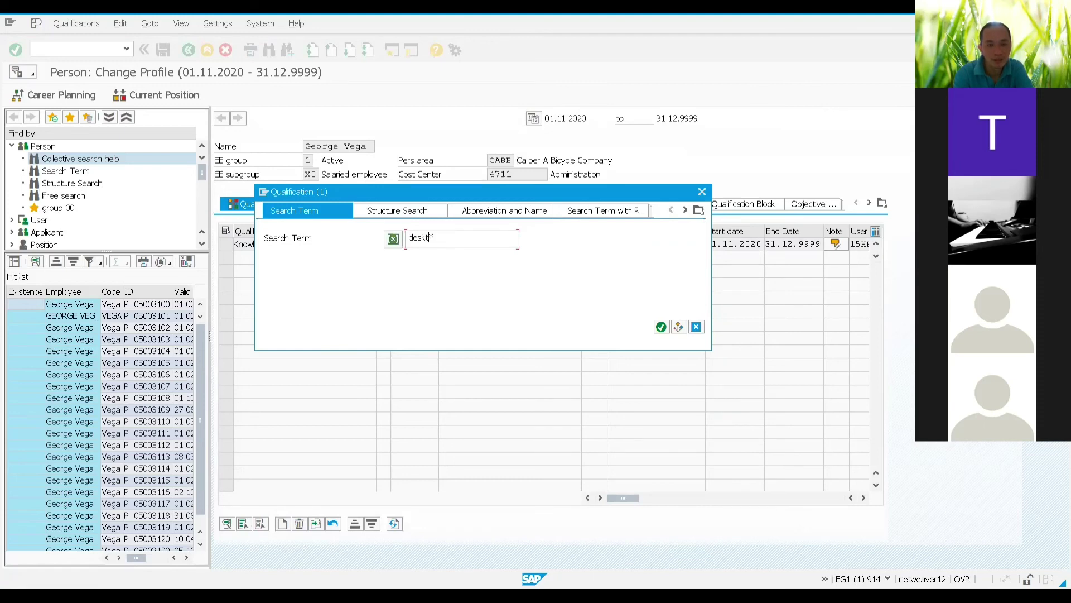
text(op)
click(407, 237)
text(*)
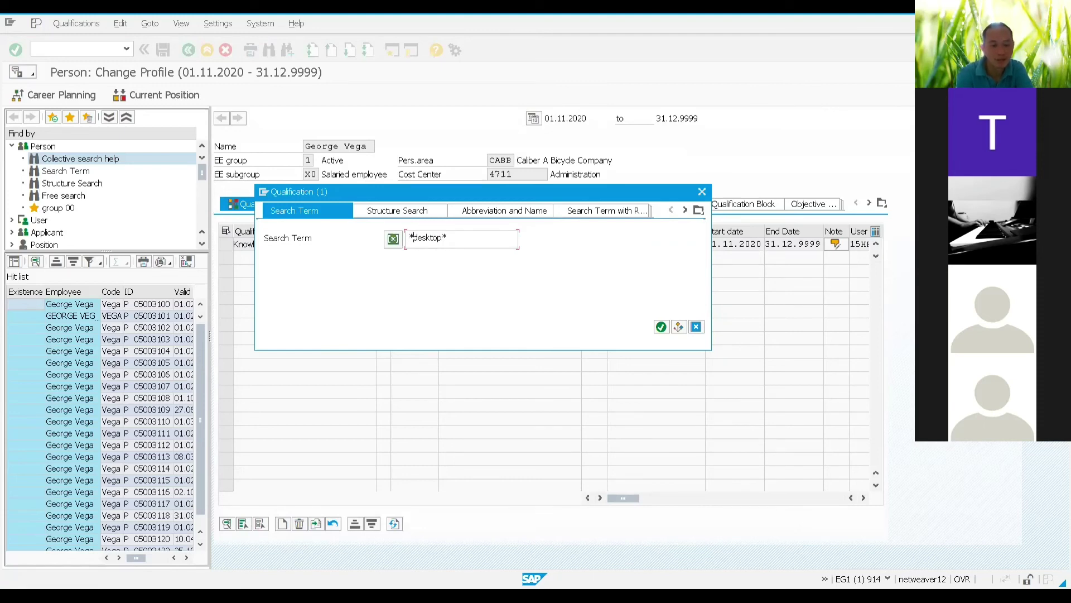
click(661, 326)
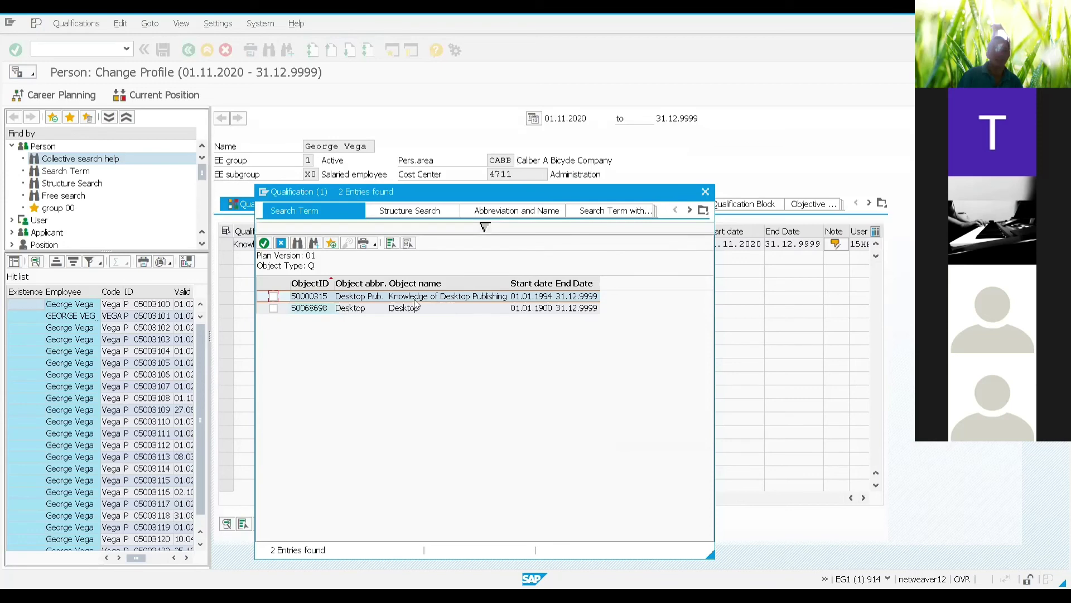
click(273, 297)
click(265, 243)
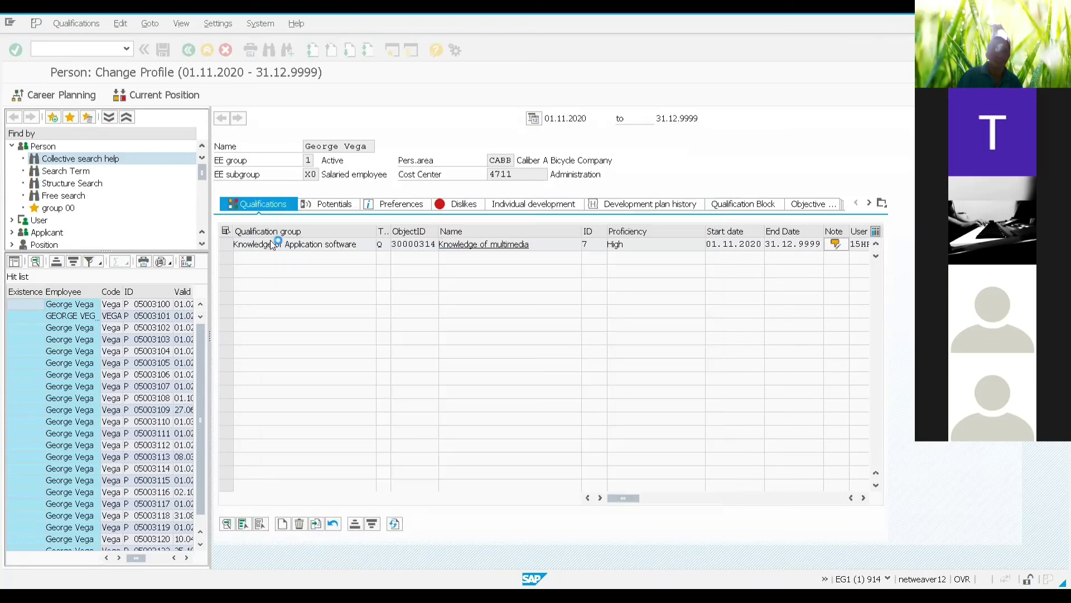
Step: Set Desktop Publishing's proficiency to 0005 Average and begin adding another qualification
click(676, 257)
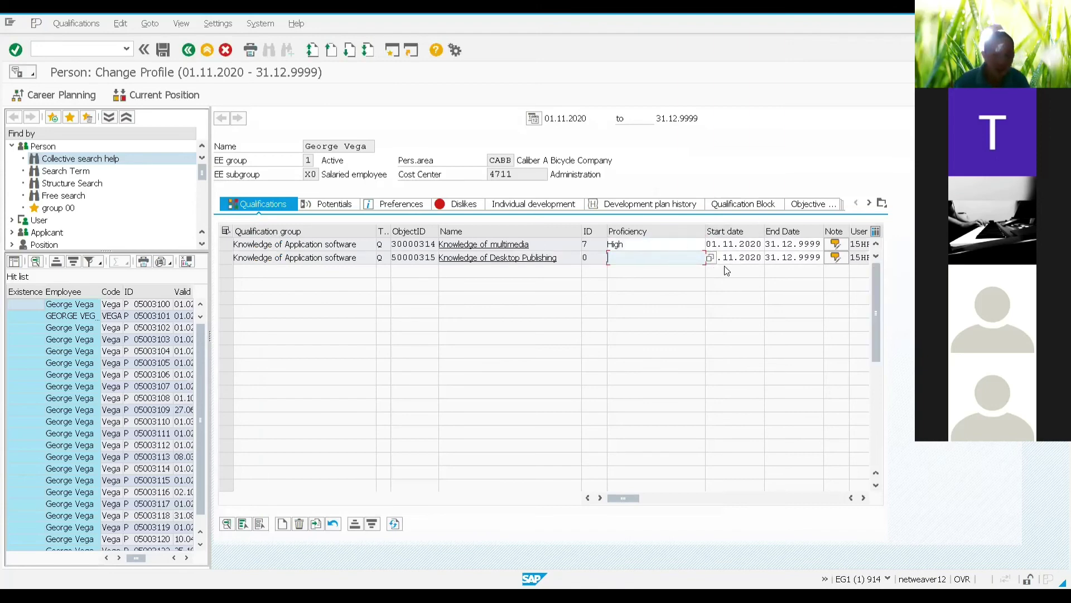
click(710, 257)
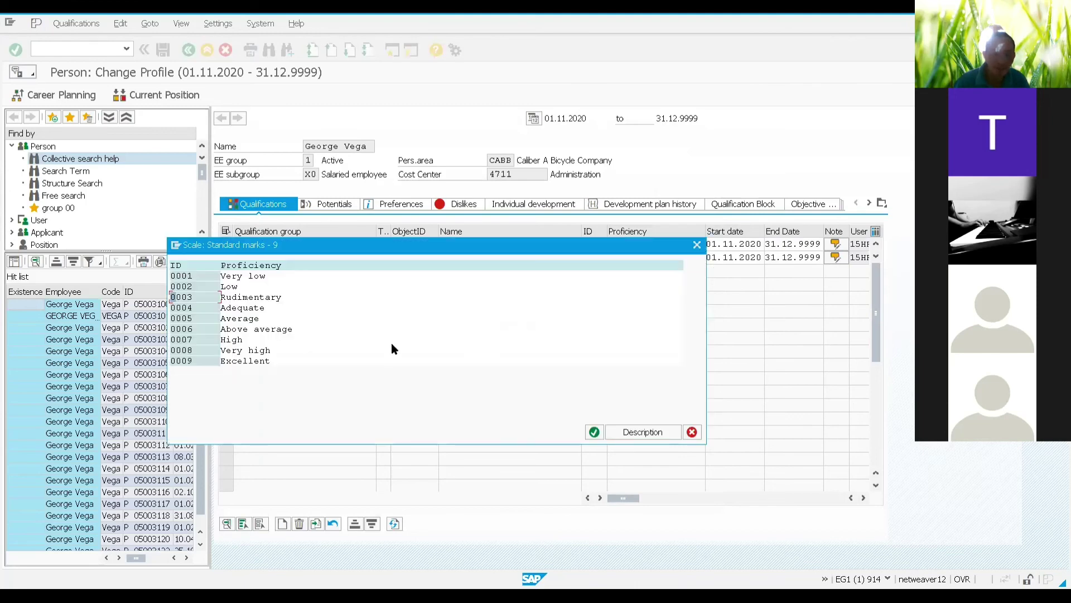
double_click(259, 319)
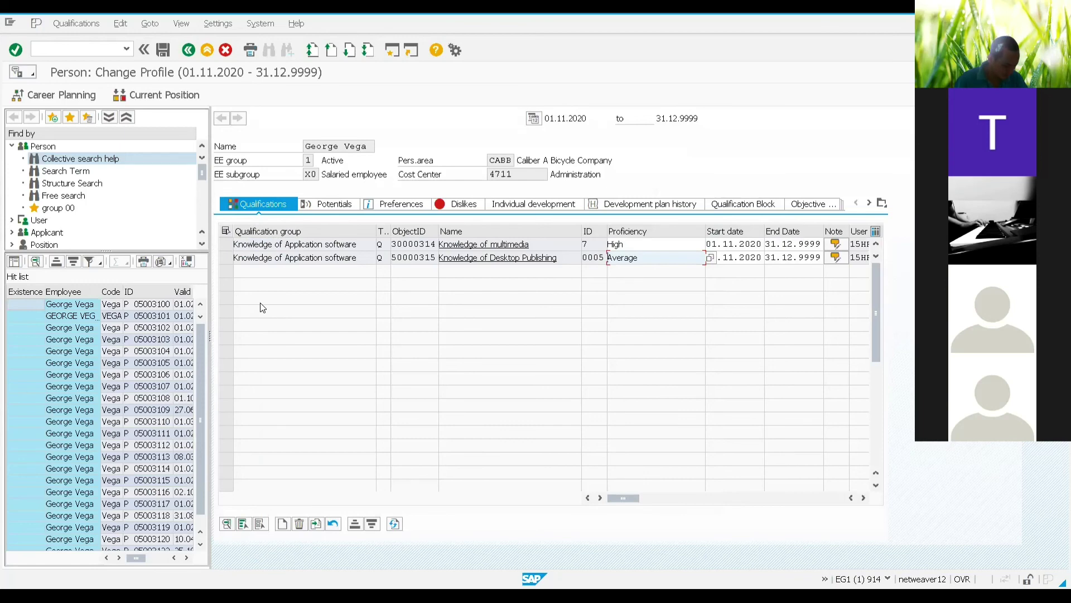
click(283, 523)
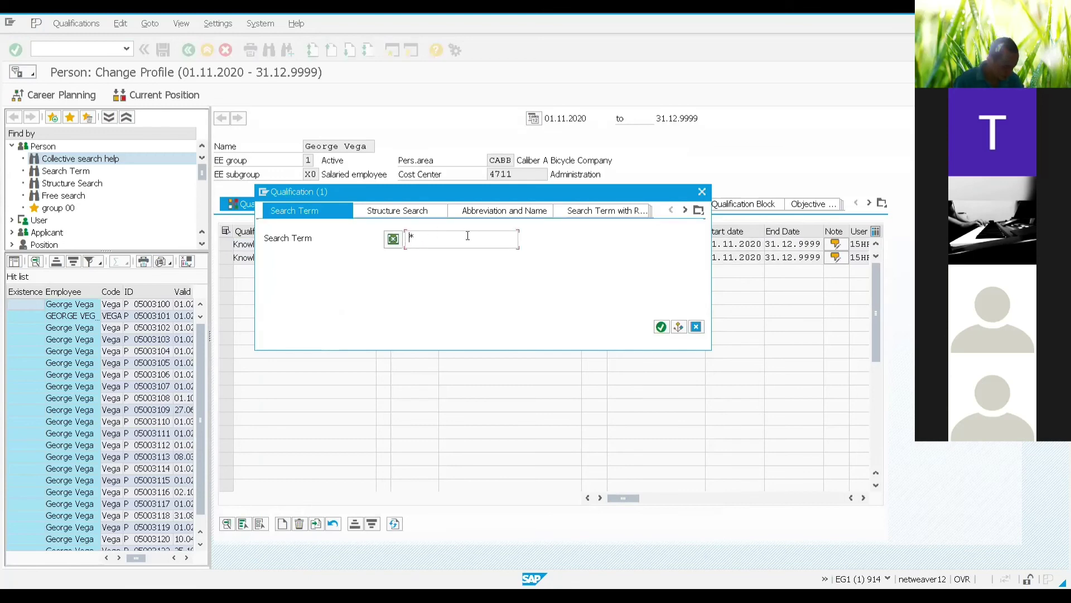
Step: Search independe*, add Independence and initiative at 0007 High proficiency, and begin another qualification
text(independenc)
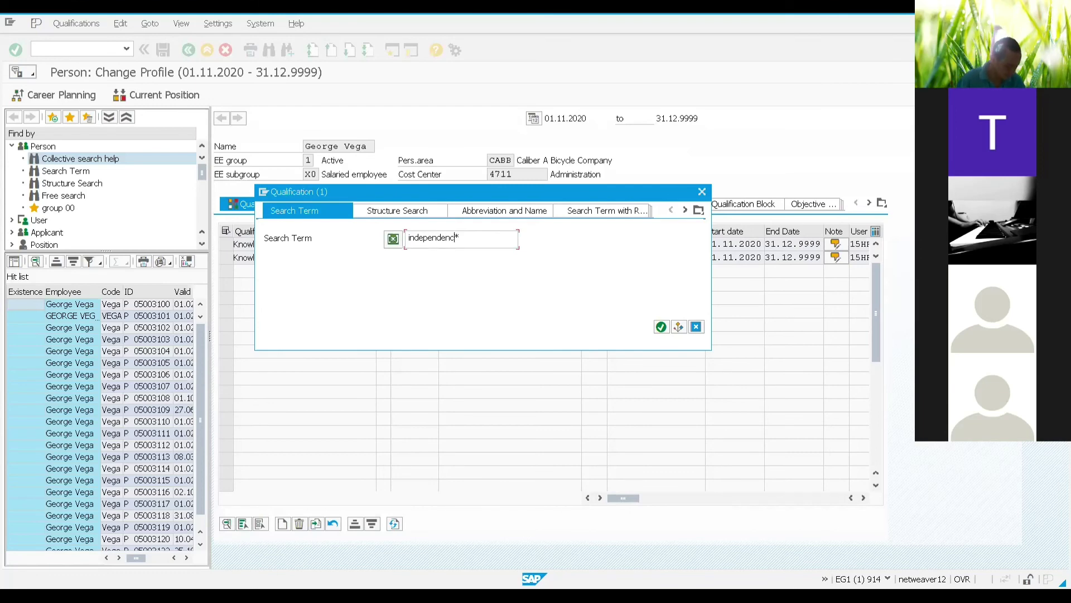
click(661, 327)
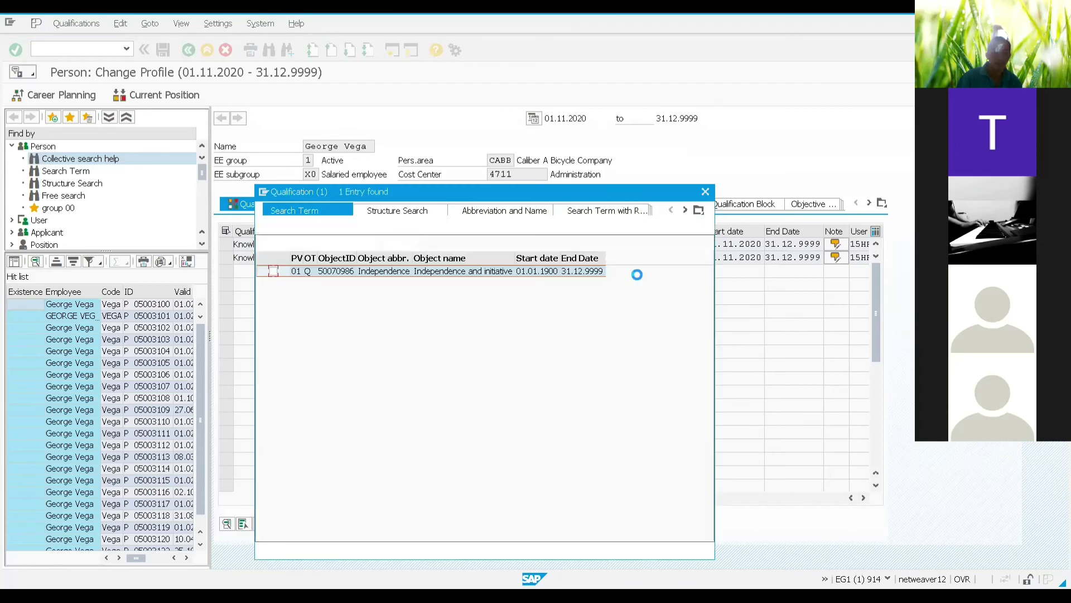
click(272, 272)
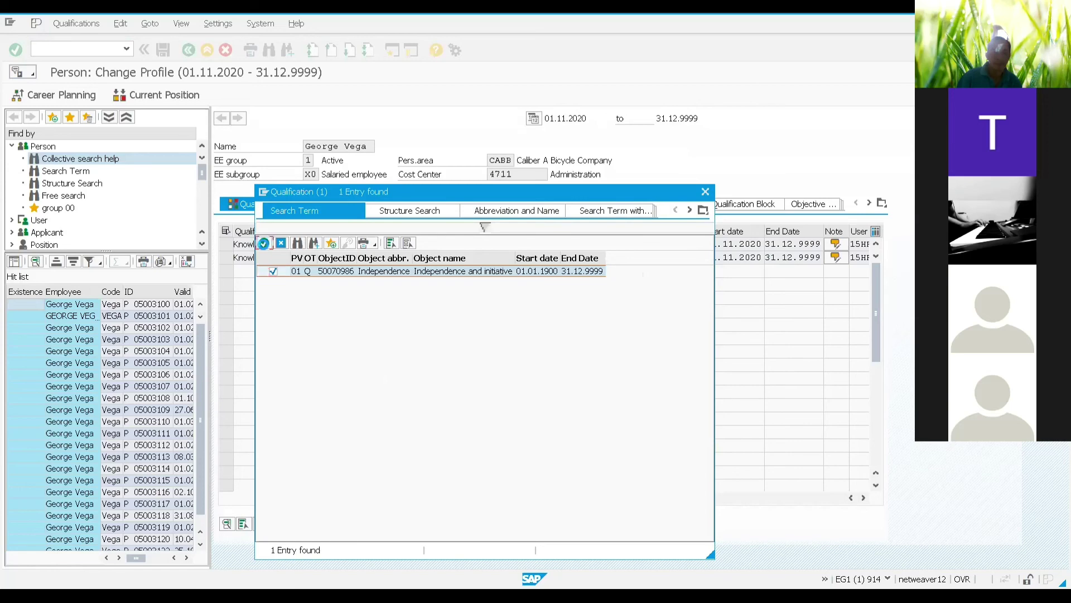
click(263, 243)
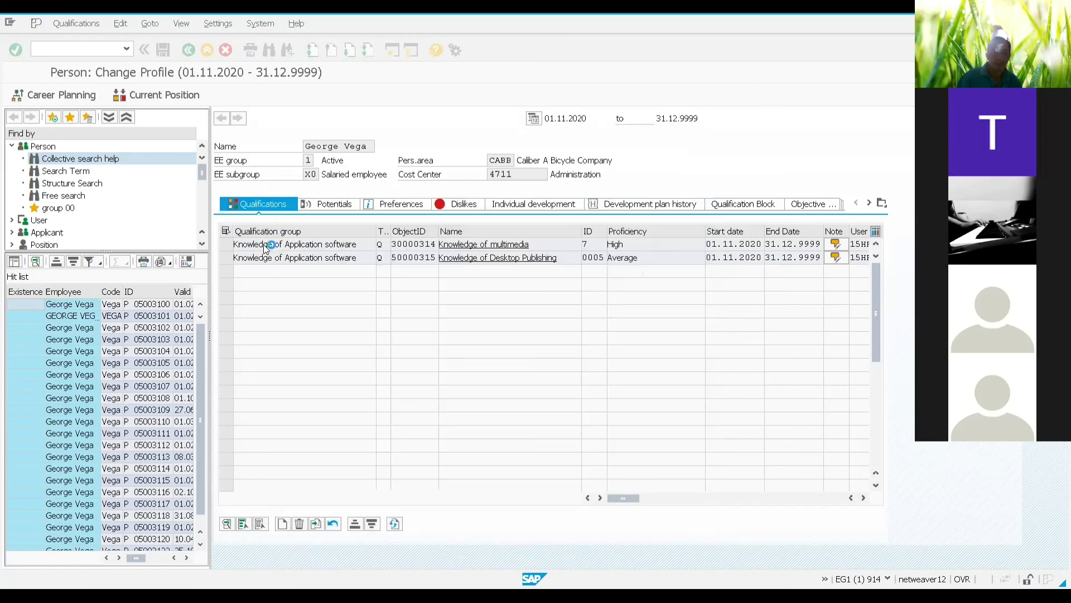
click(630, 270)
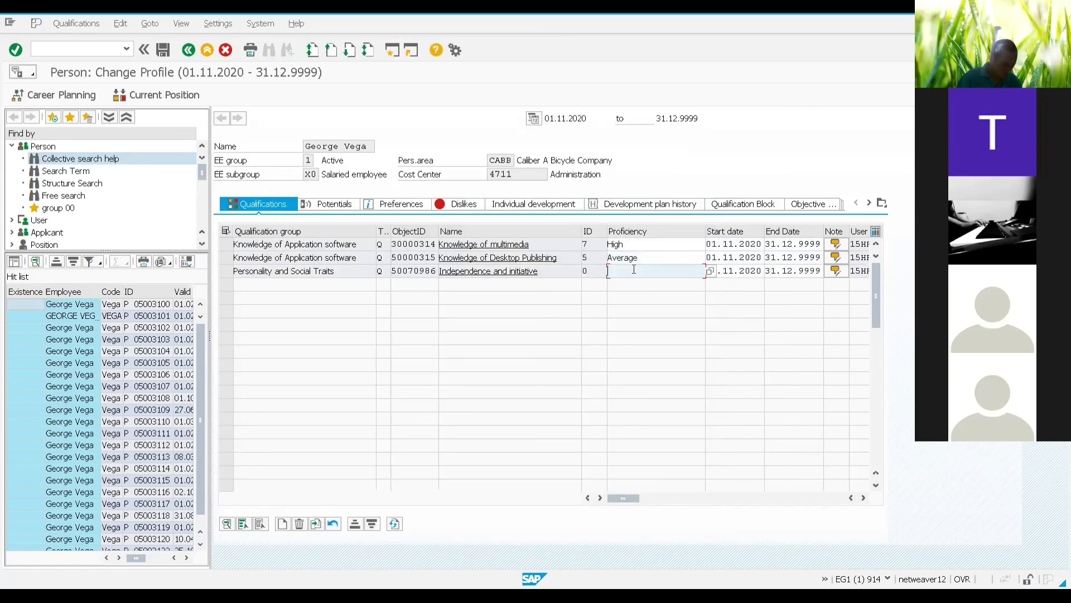
click(711, 271)
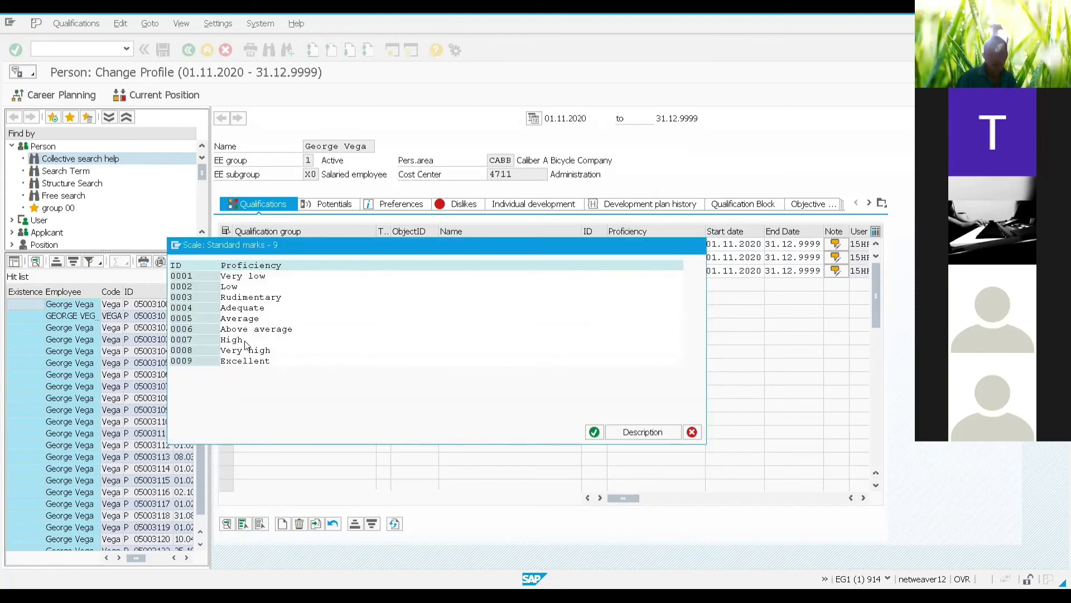
double_click(245, 341)
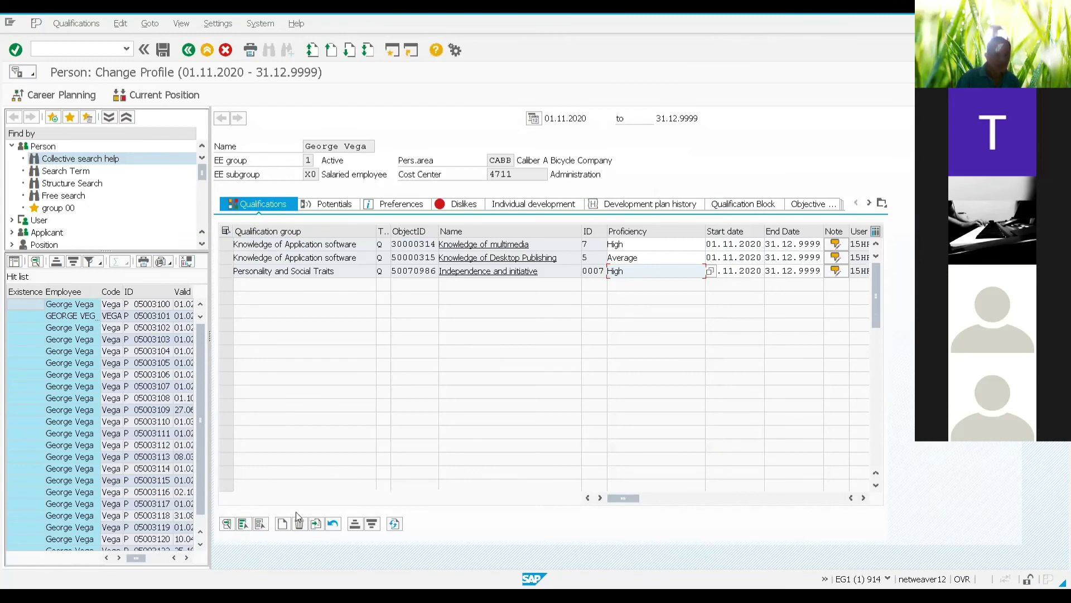
click(283, 524)
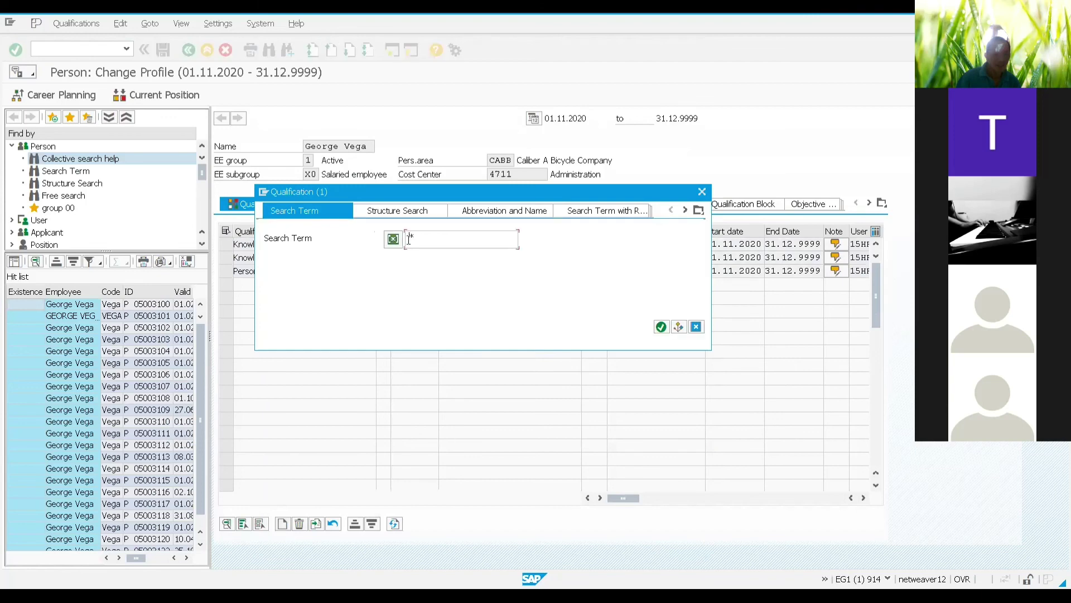
Step: Search 00* and add 00 Spanish from Group 00 with 0003 Fluent proficiency
text(00)
click(661, 326)
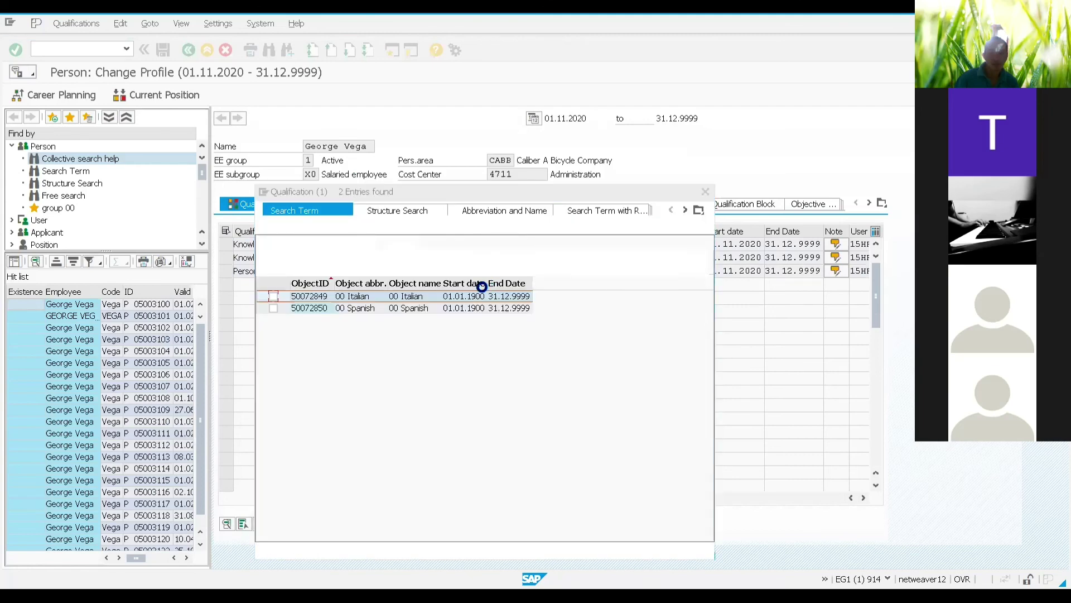
click(273, 308)
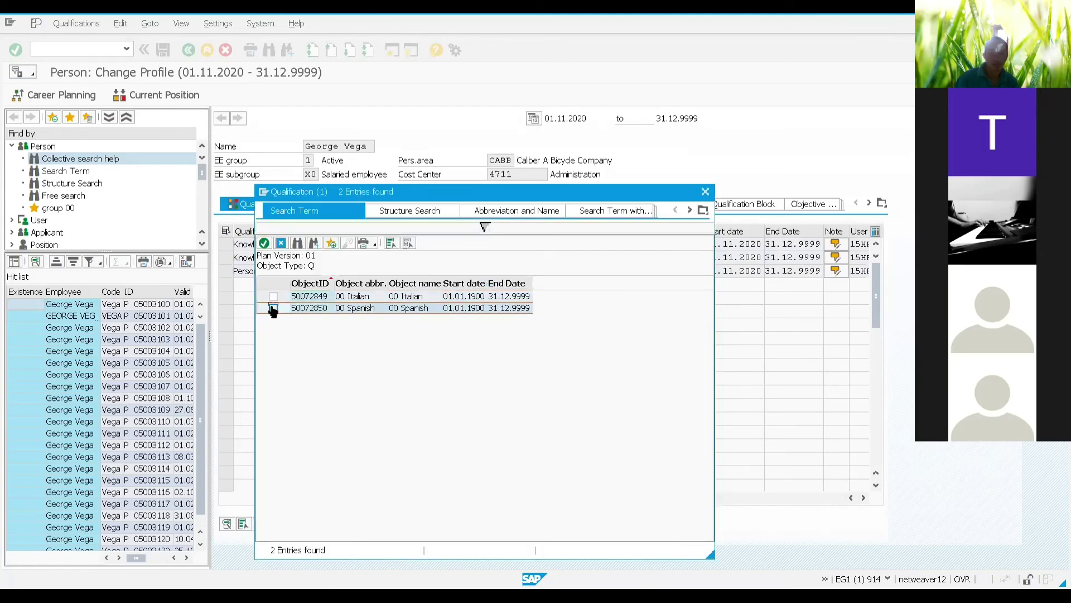
click(264, 243)
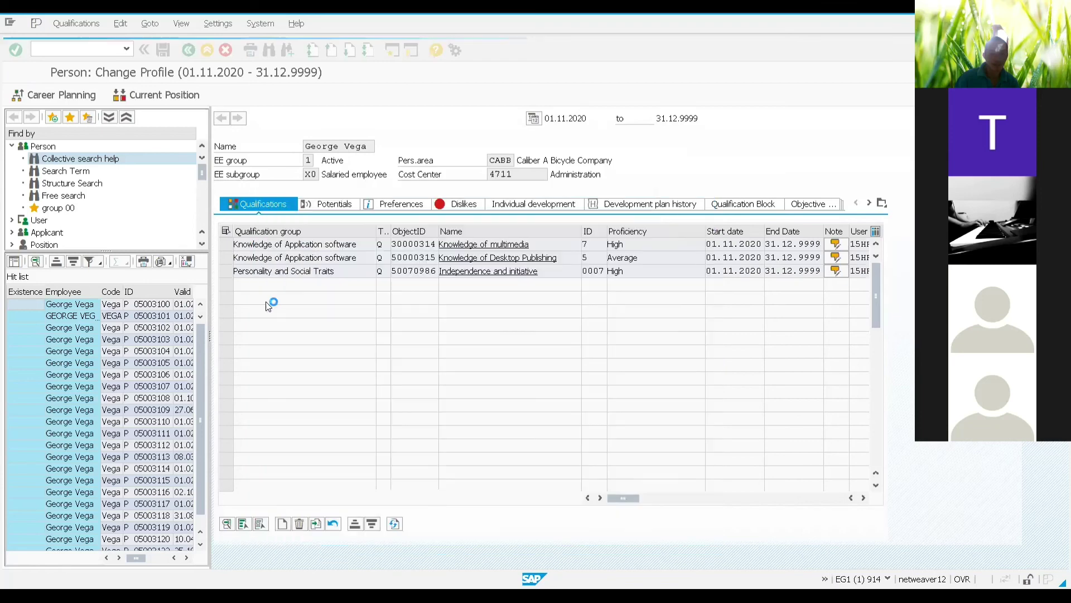
click(647, 283)
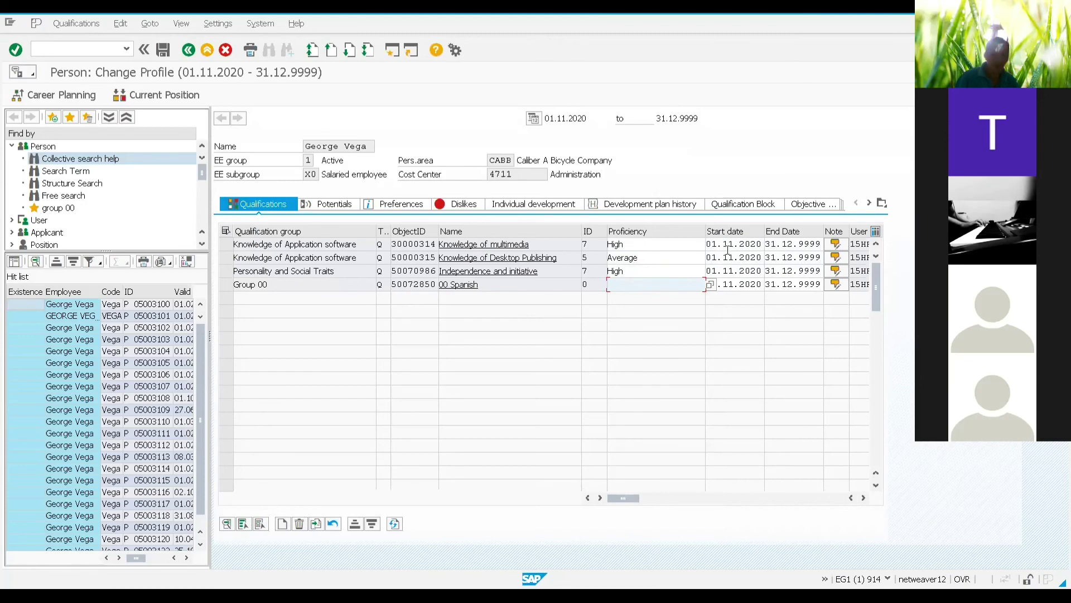
click(711, 286)
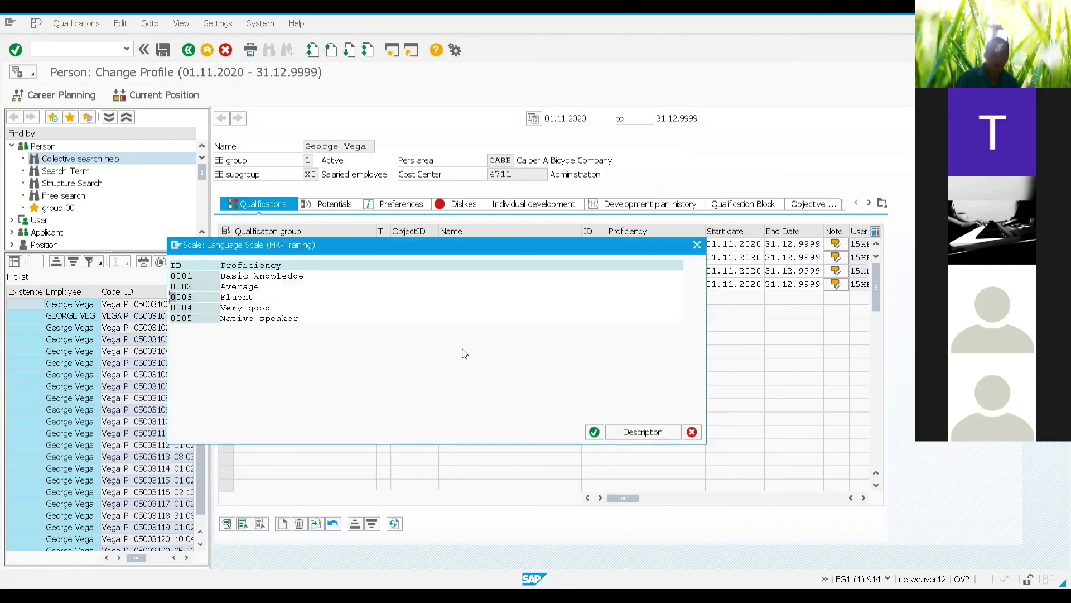
double_click(241, 298)
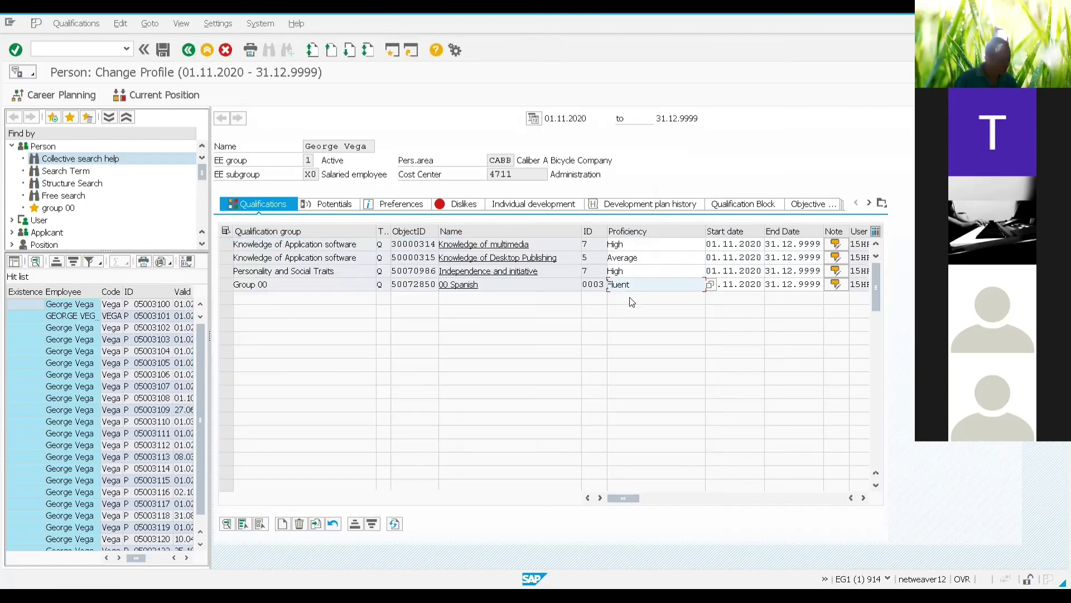
Step: Save the qualification changes and exit to SAP Easy Access
click(167, 52)
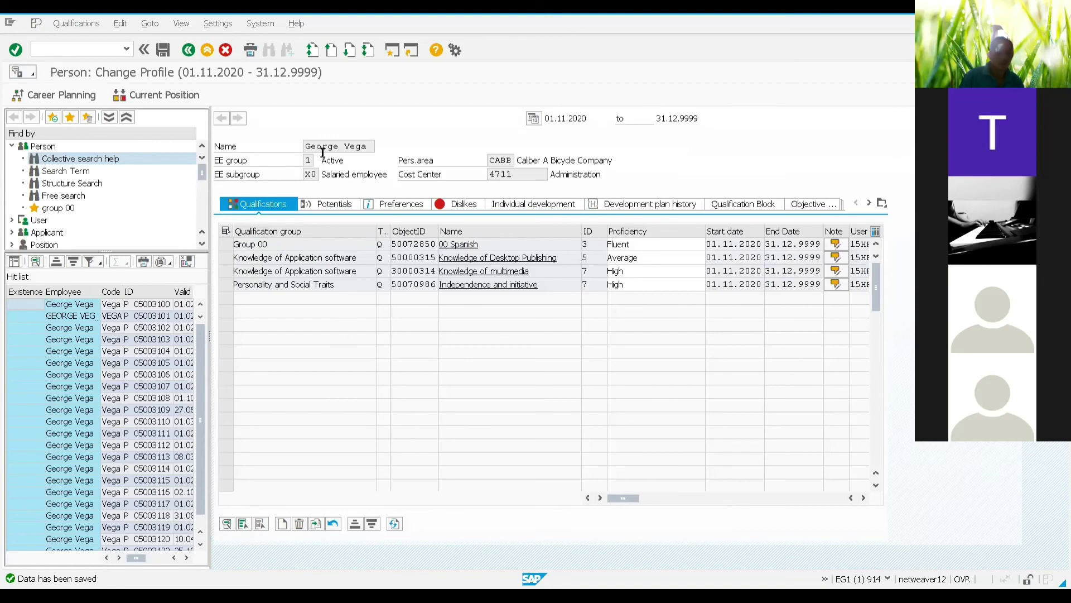
click(207, 50)
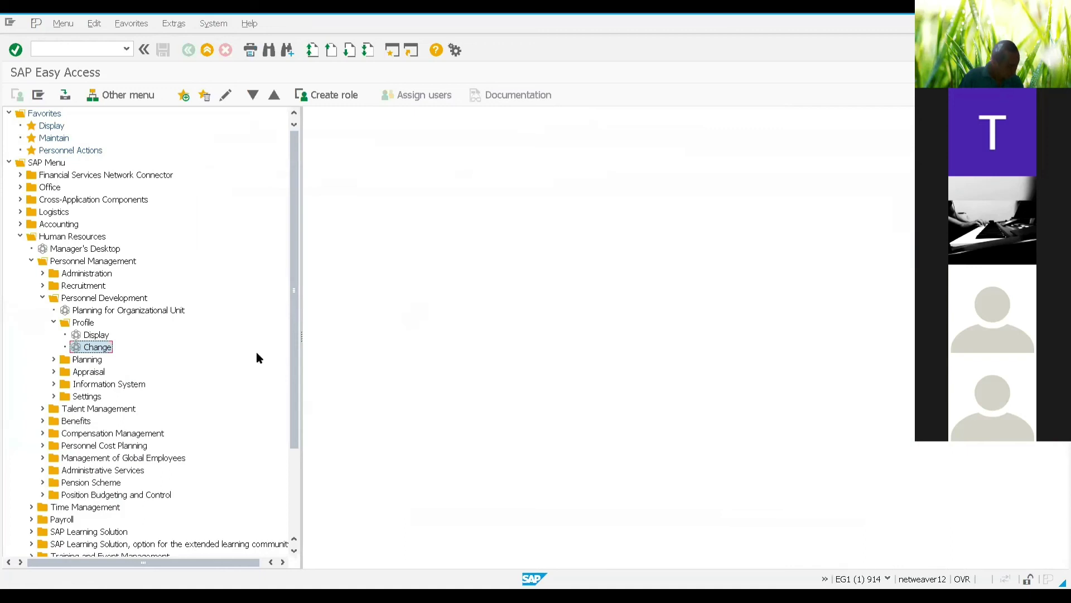
Step: Open Change Profile and run a position search using the earlier 00 Account* term
double_click(89, 348)
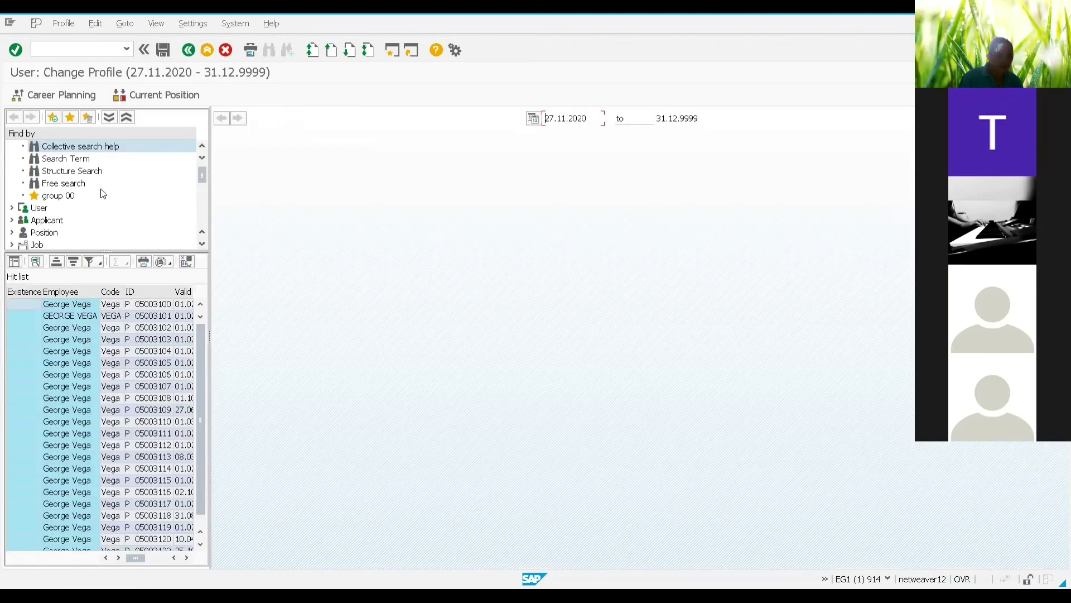
scroll(52, 232, down, 1)
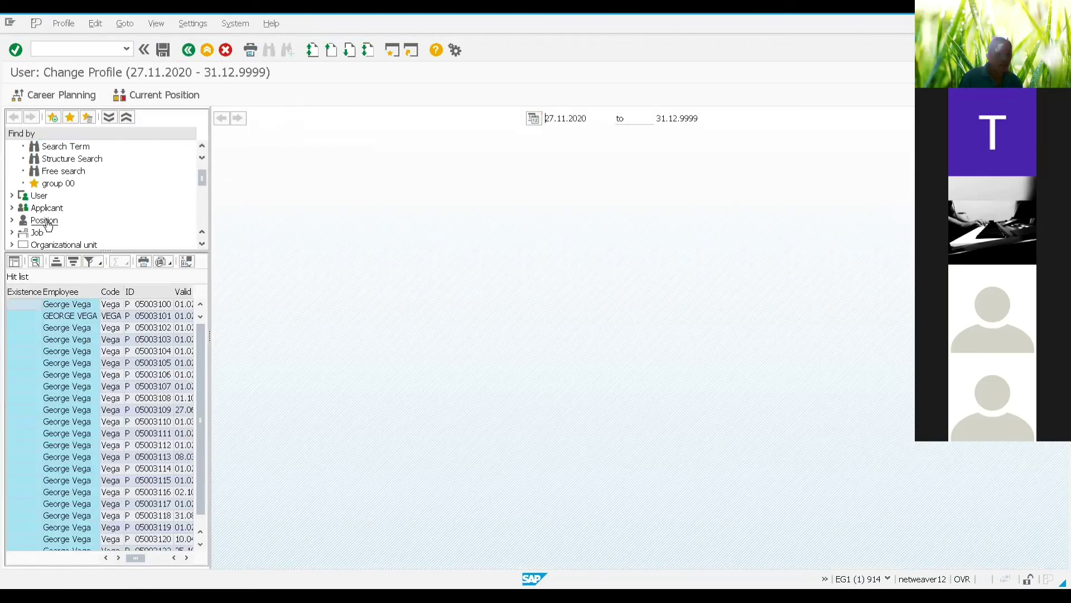
click(47, 222)
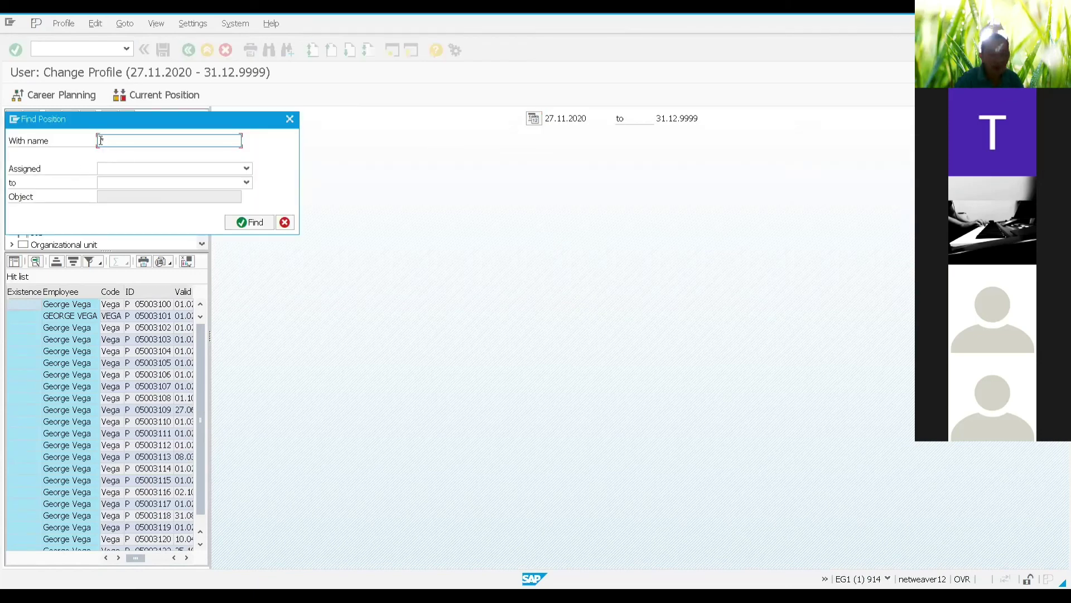
text(00)
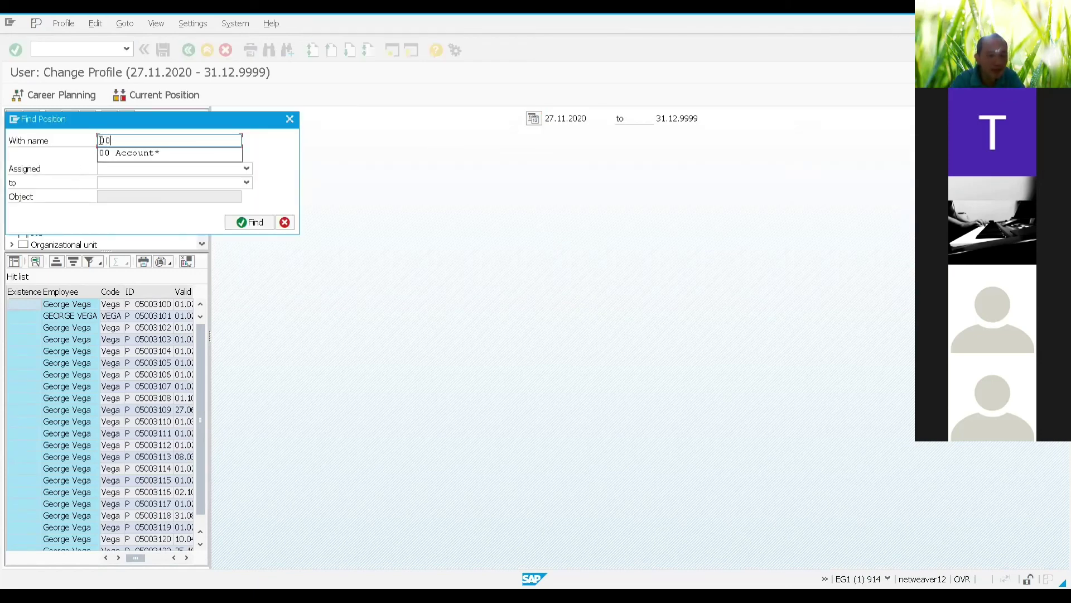
click(111, 155)
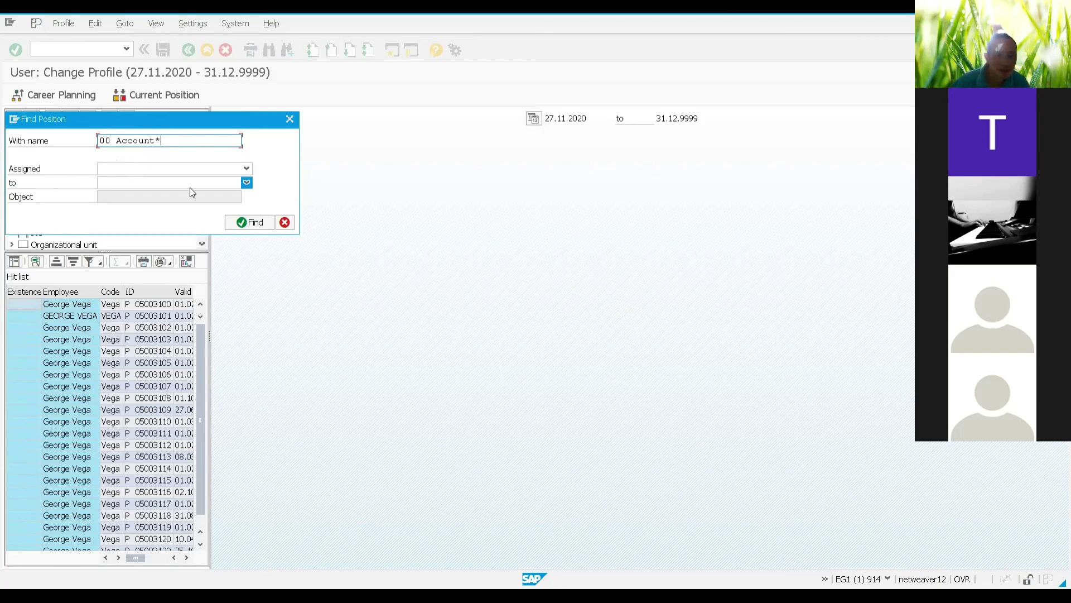
click(239, 223)
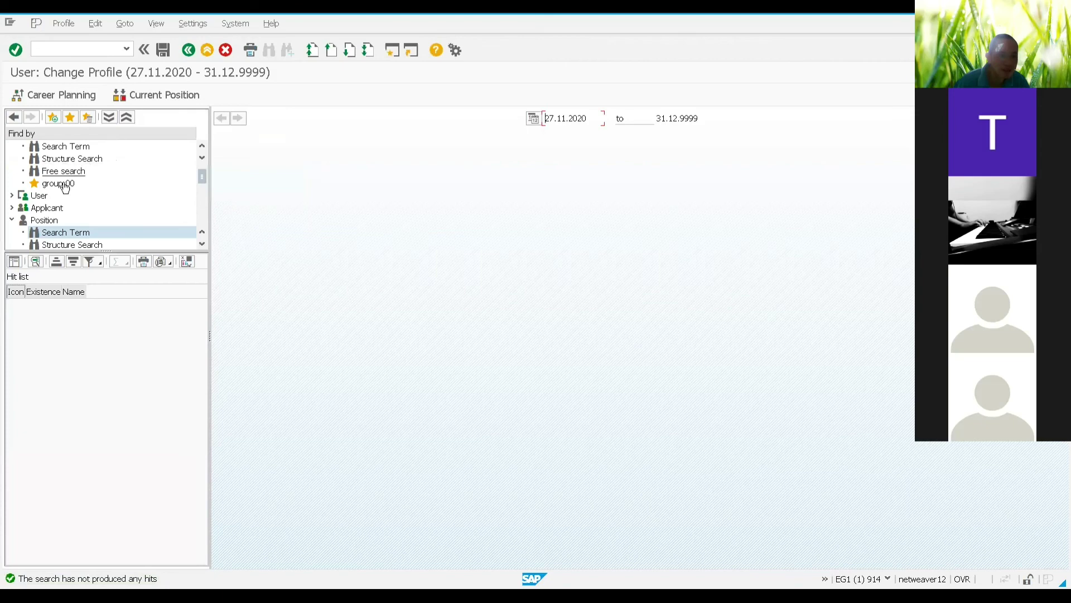
Step: Broaden the position search to 00*, widen the Name column, and select 00 AP Clerk A
click(56, 235)
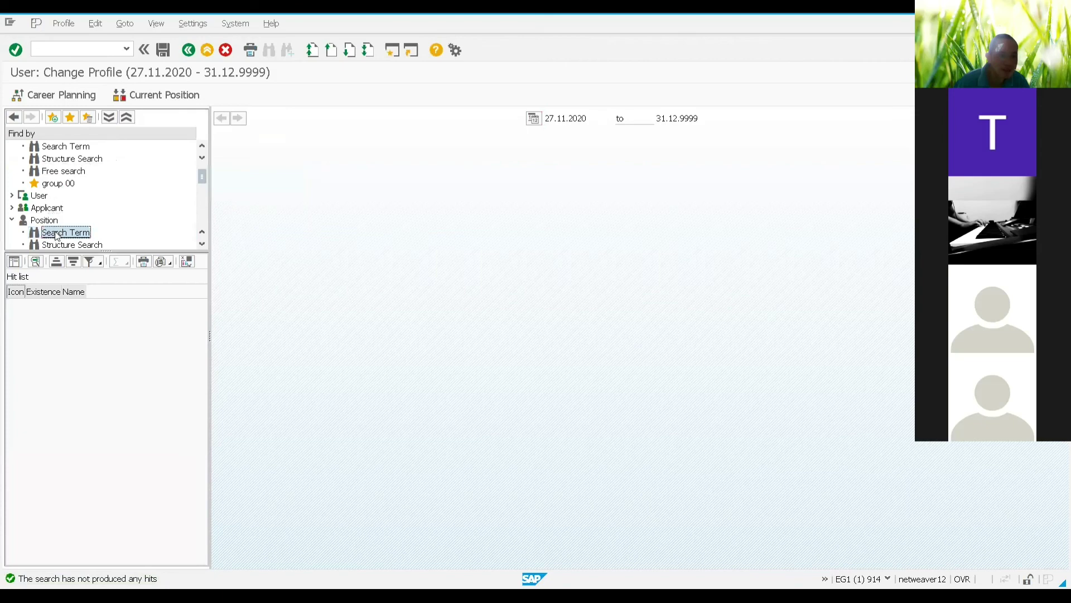
double_click(57, 234)
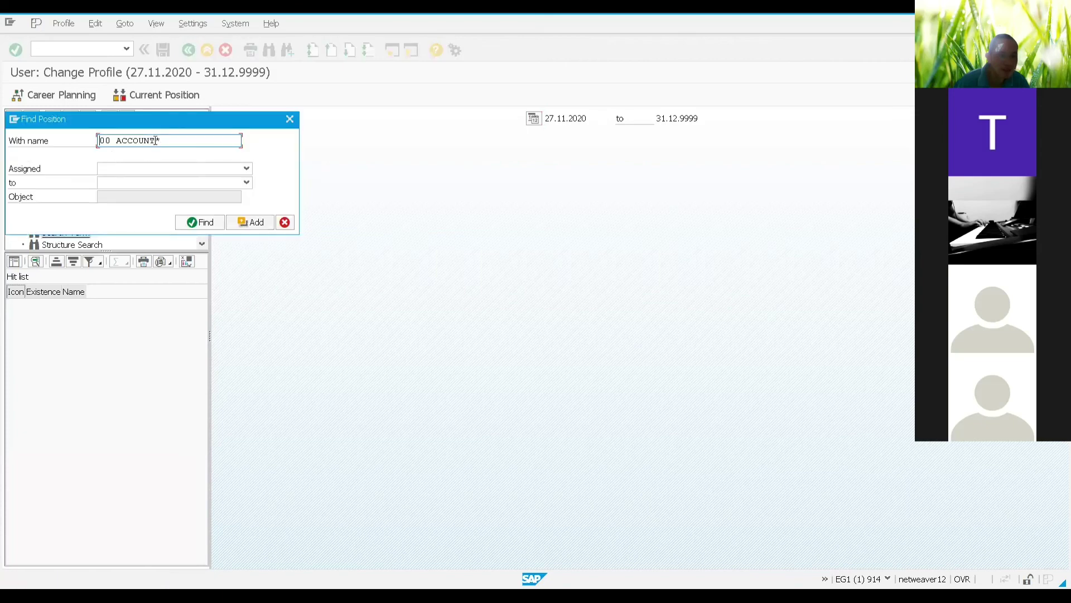
drag(156, 140, 112, 139)
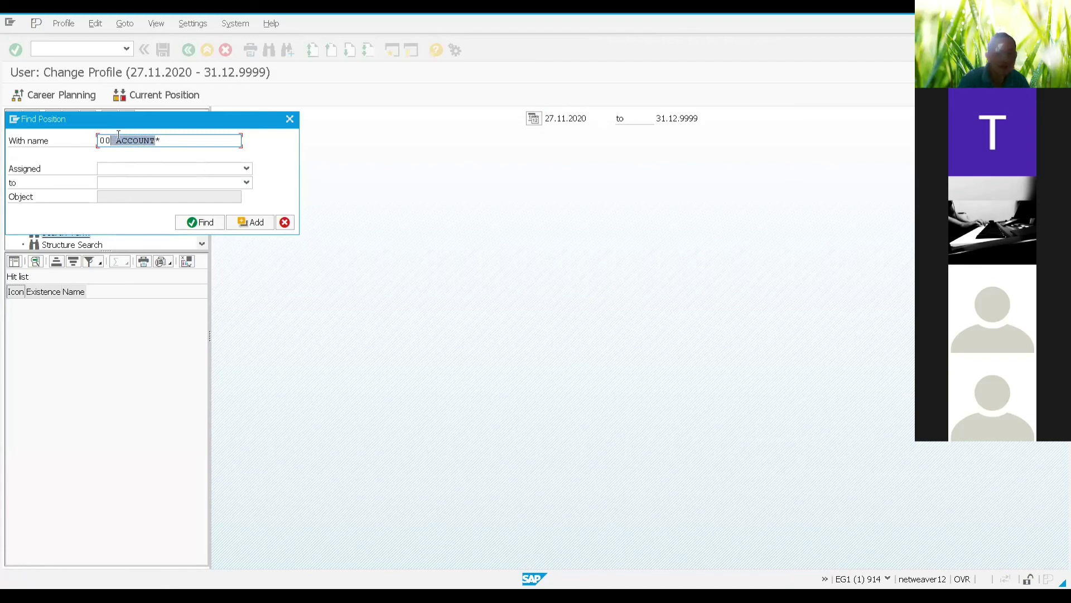
key(Delete)
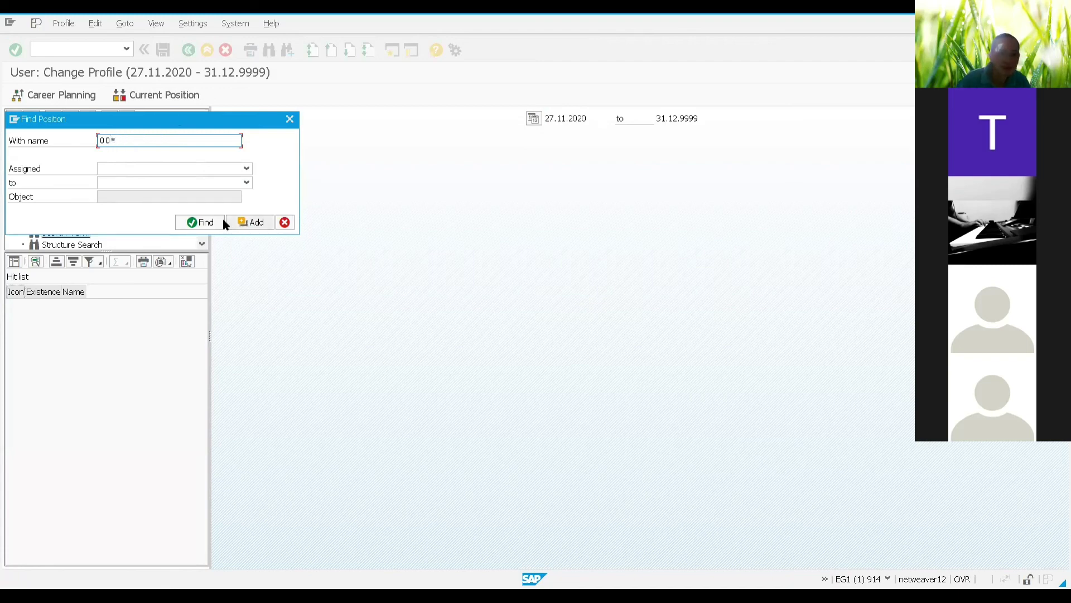
click(210, 222)
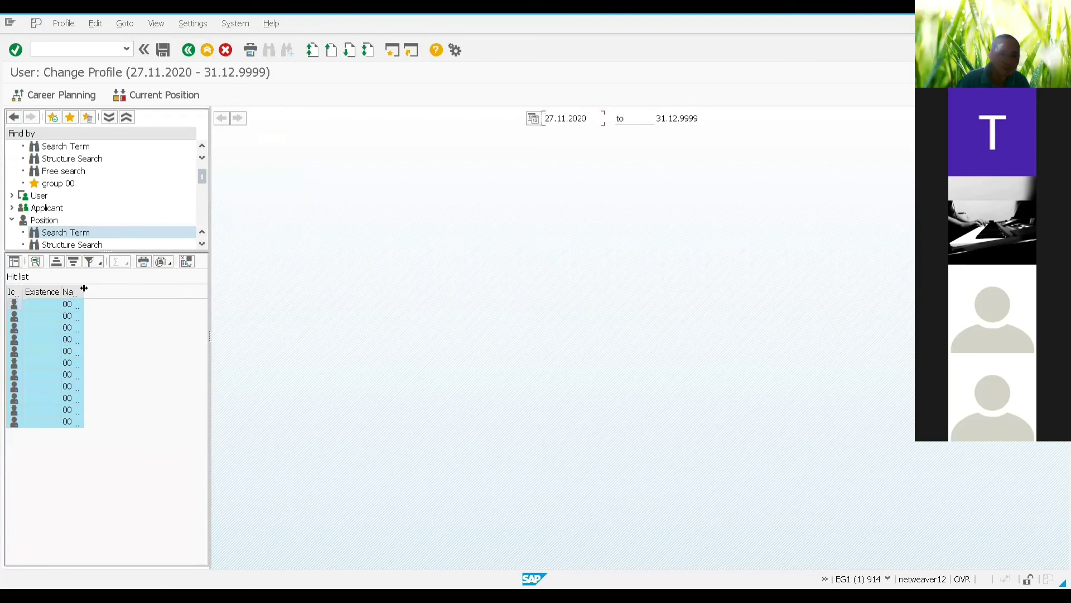
drag(84, 288, 135, 286)
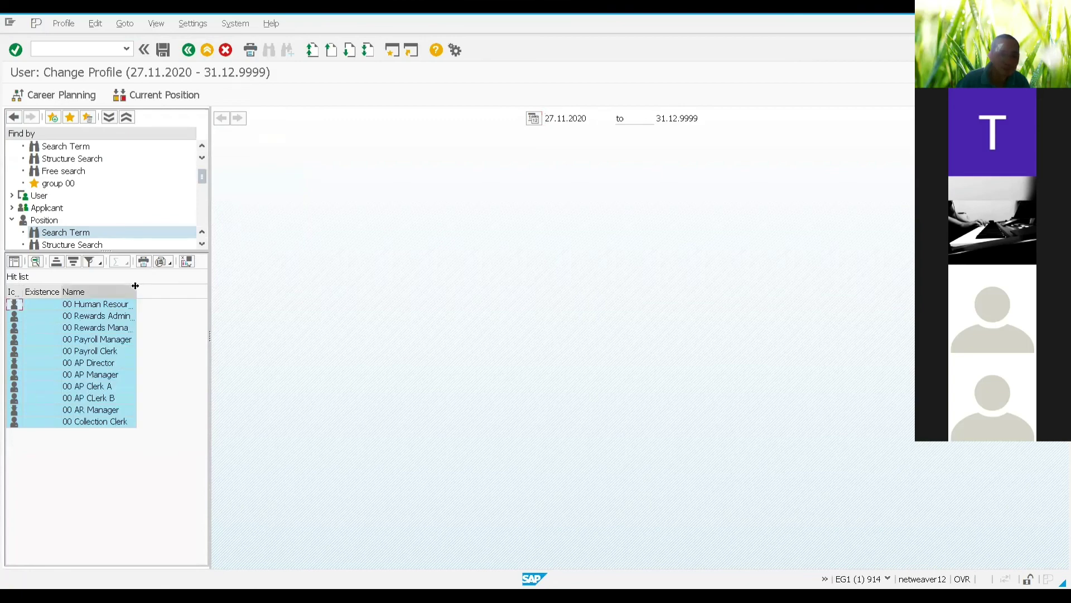
click(111, 385)
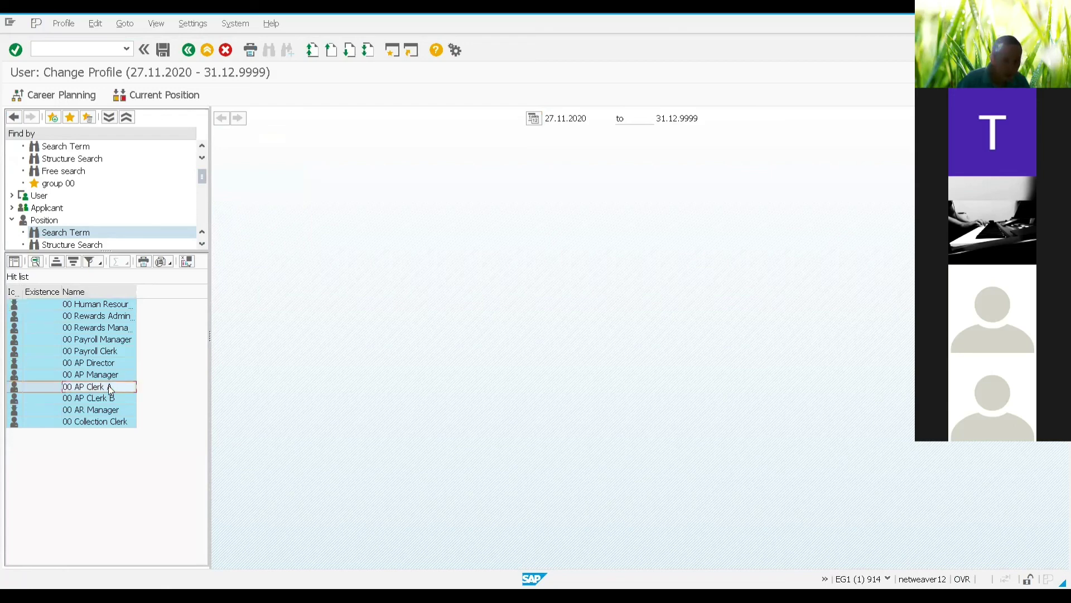
Step: Open 00 AP Clerk A and require 00 Spanish at 0003 Fluent via a 00* search
double_click(108, 386)
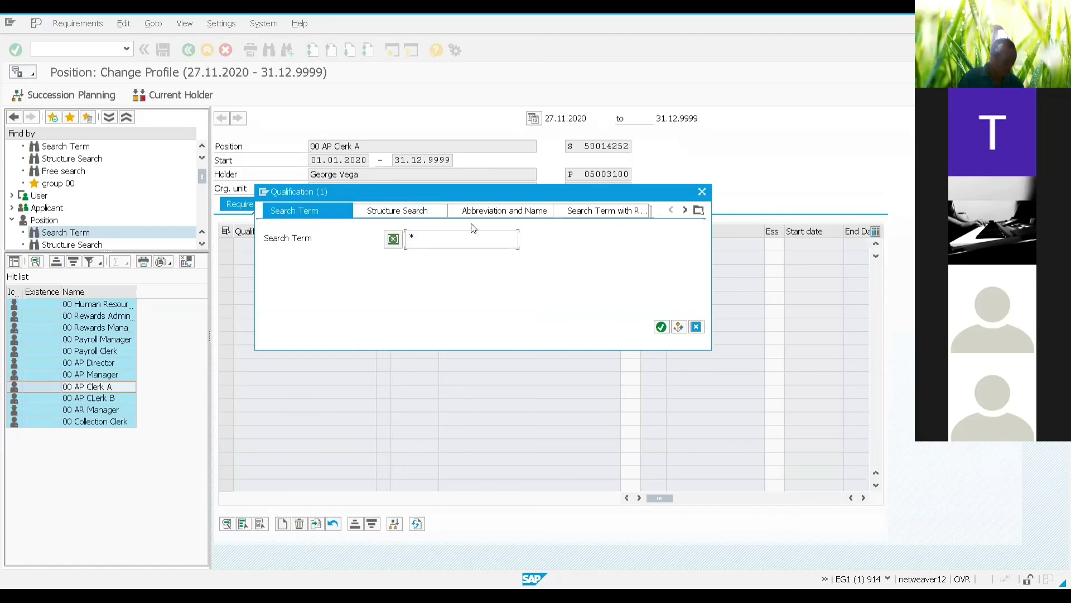
text(00)
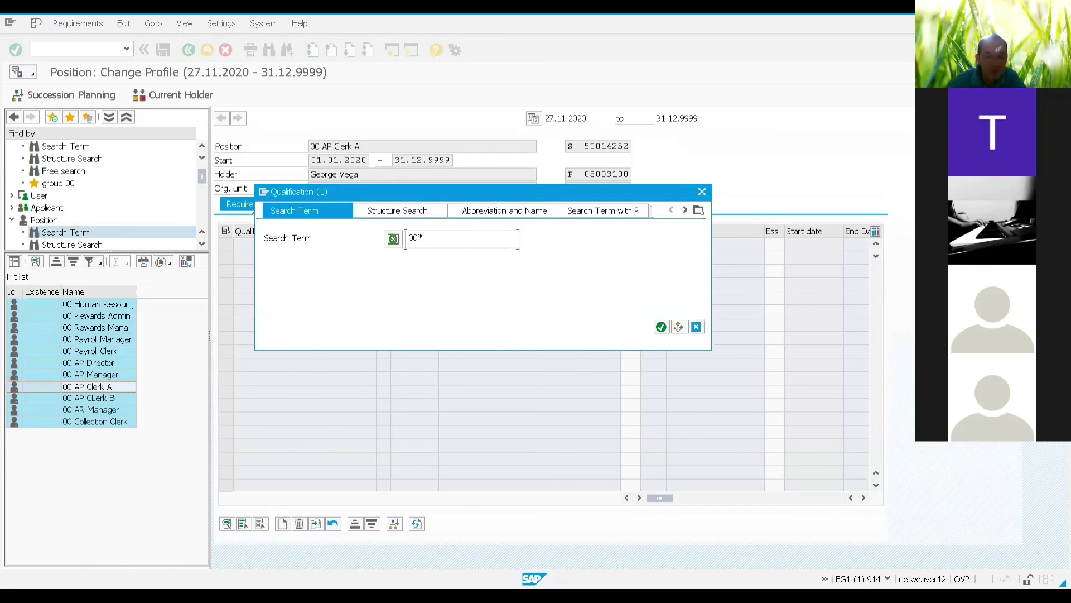
click(660, 326)
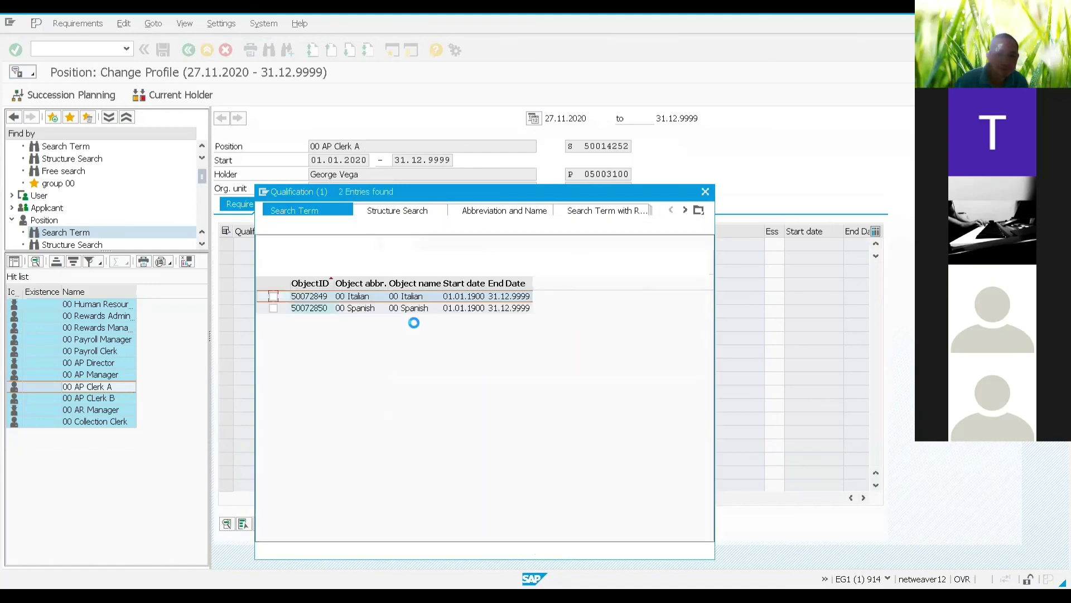
click(273, 308)
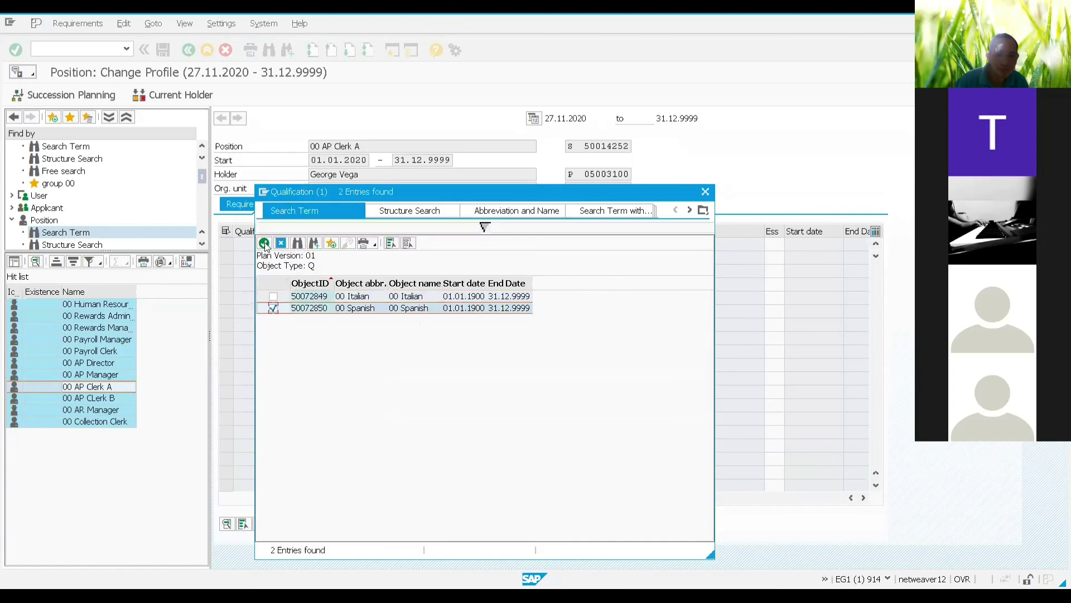
click(264, 244)
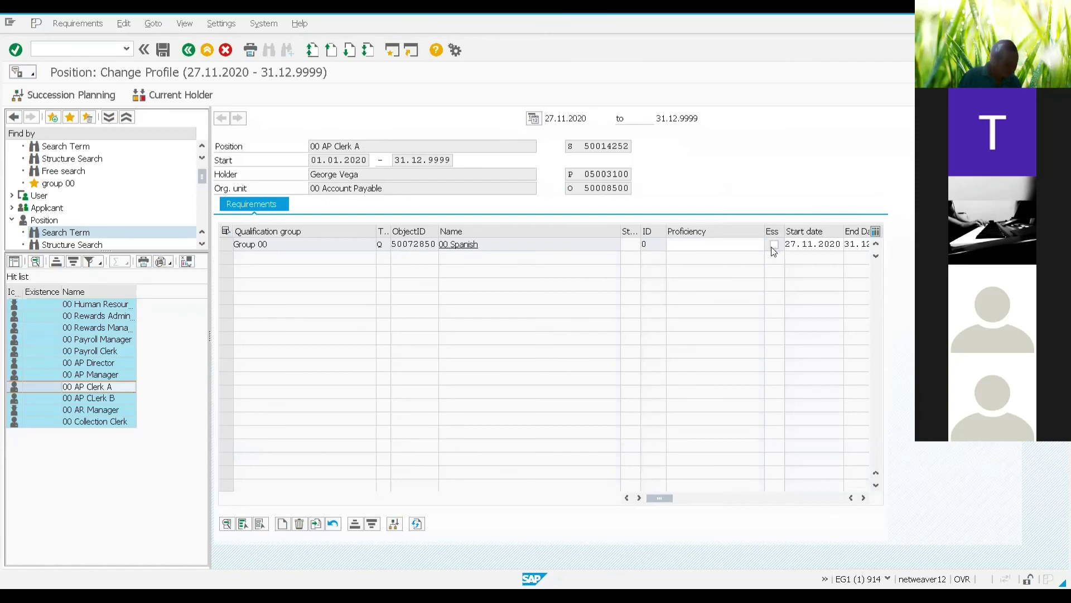
key(F4)
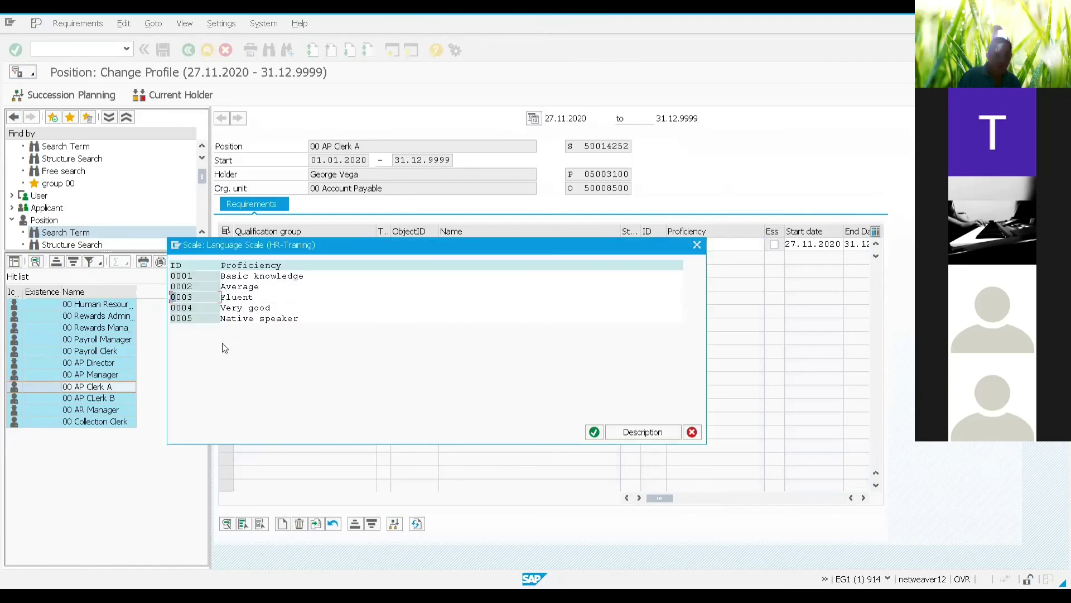
double_click(245, 301)
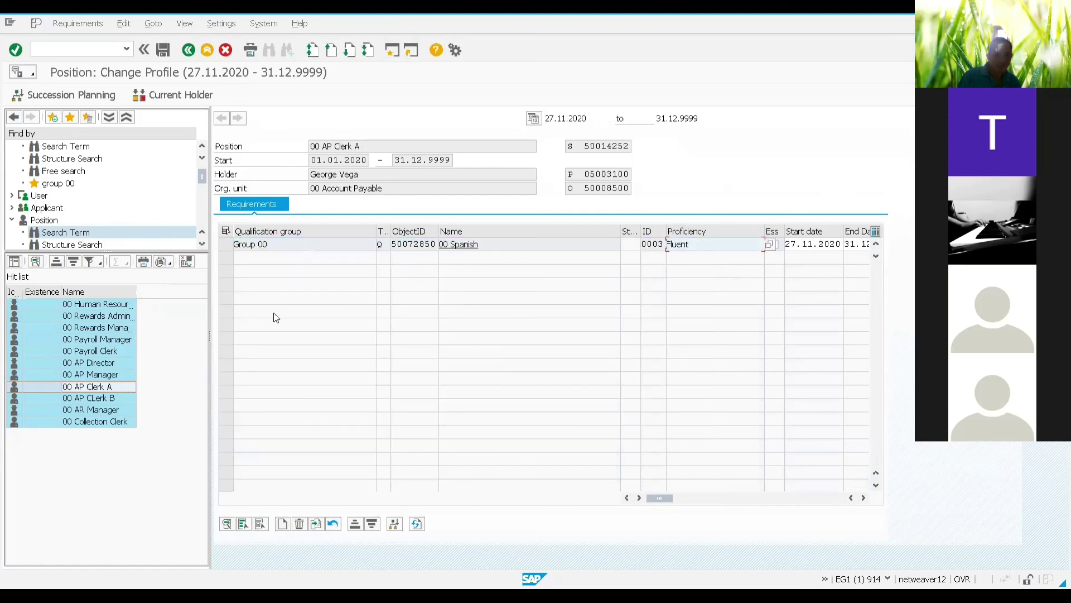
Step: Search first* and add First Aid Procedures as another required qualification
click(284, 523)
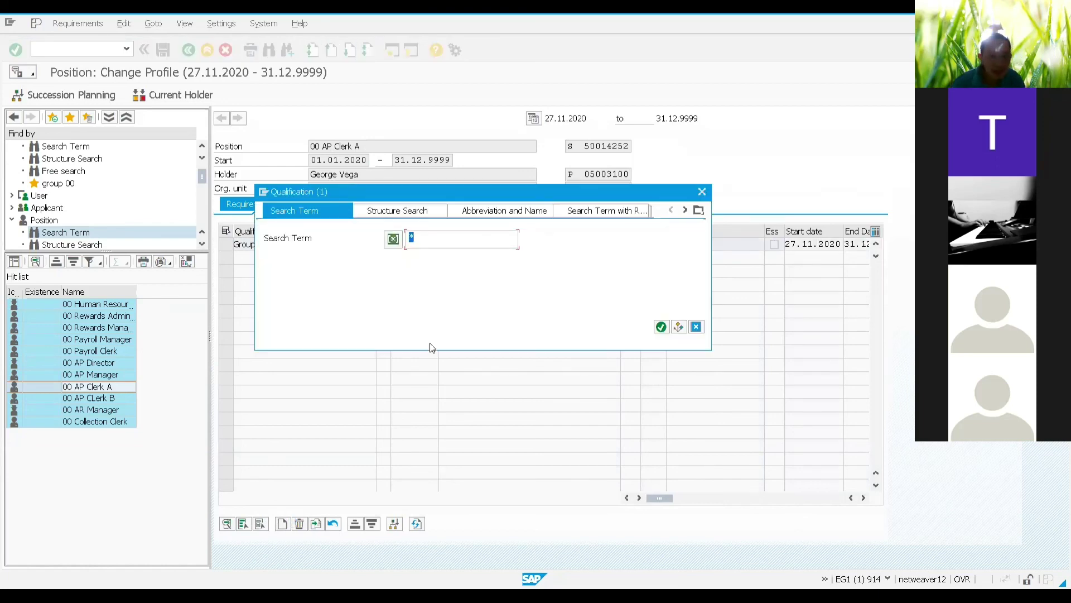
click(410, 239)
text(firt)
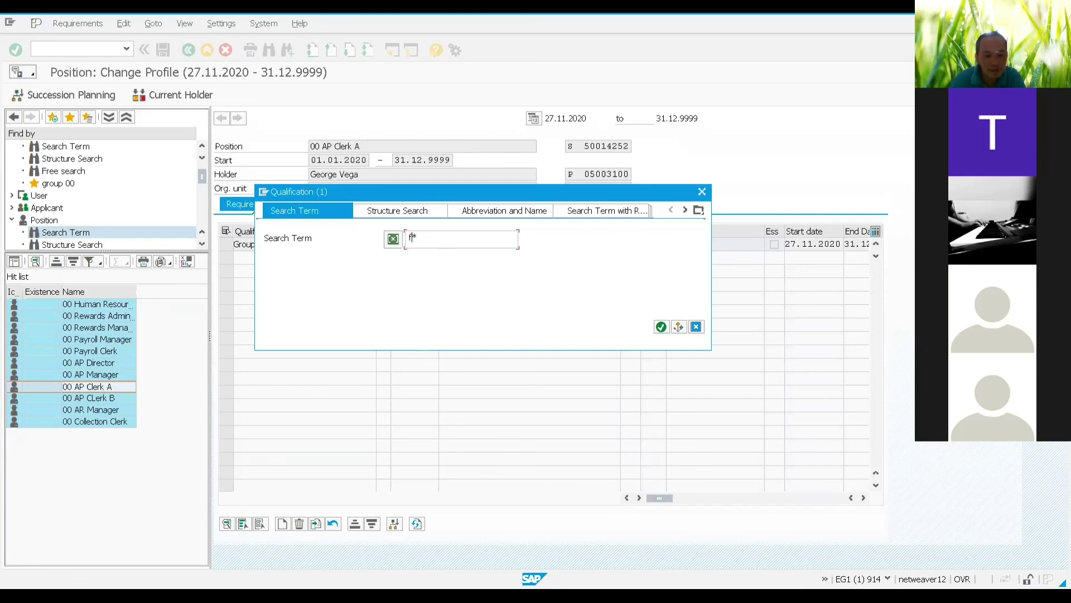
key(BackSpace)
text(st)
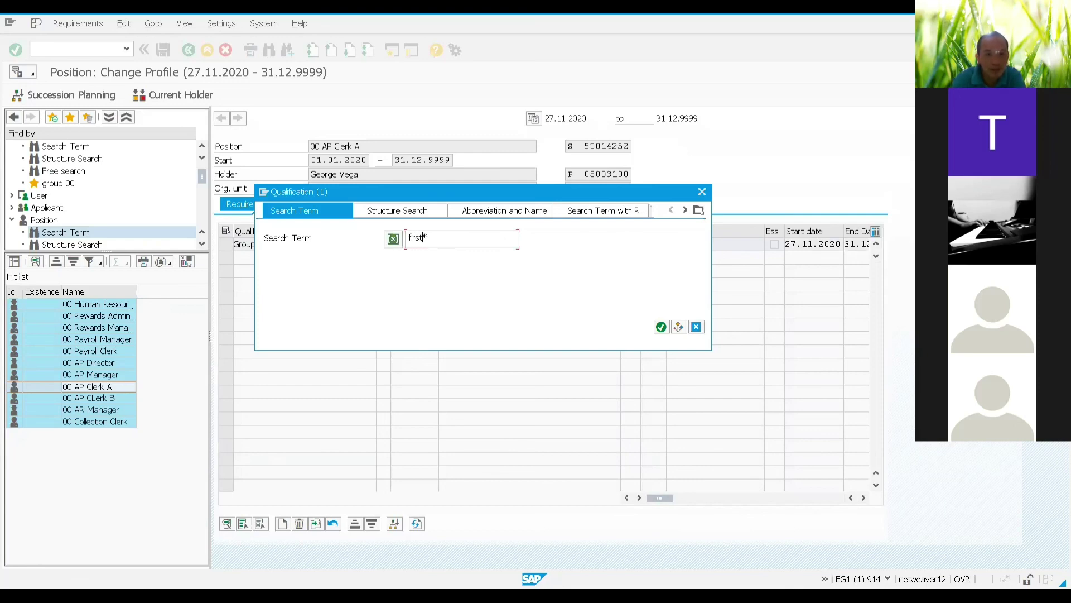
click(661, 326)
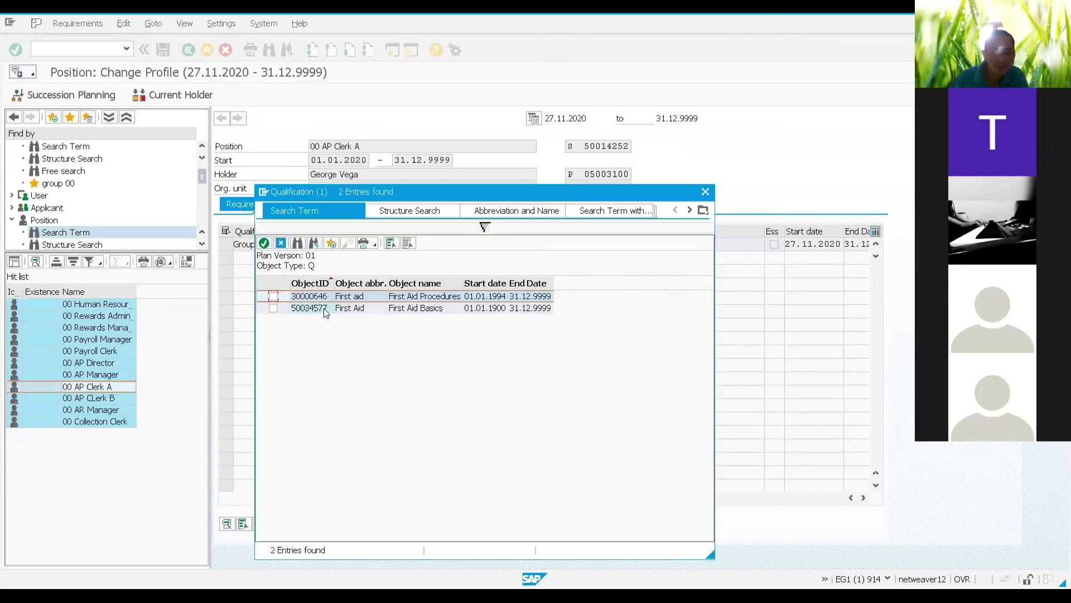
click(273, 296)
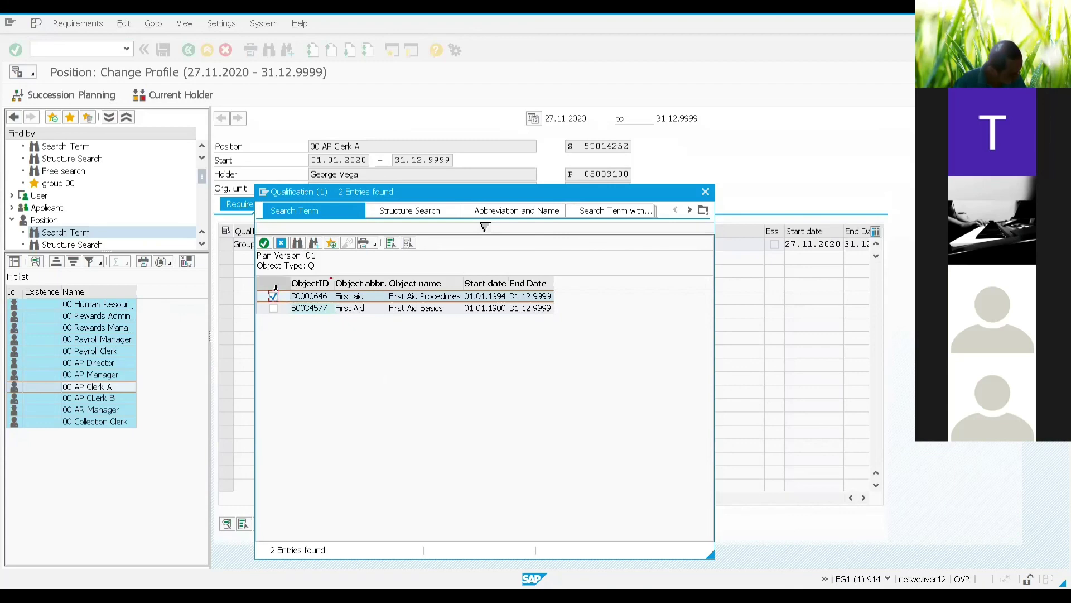
click(271, 245)
Step: Set First Aid Procedures' required proficiency to Yes and save the position profile
click(741, 258)
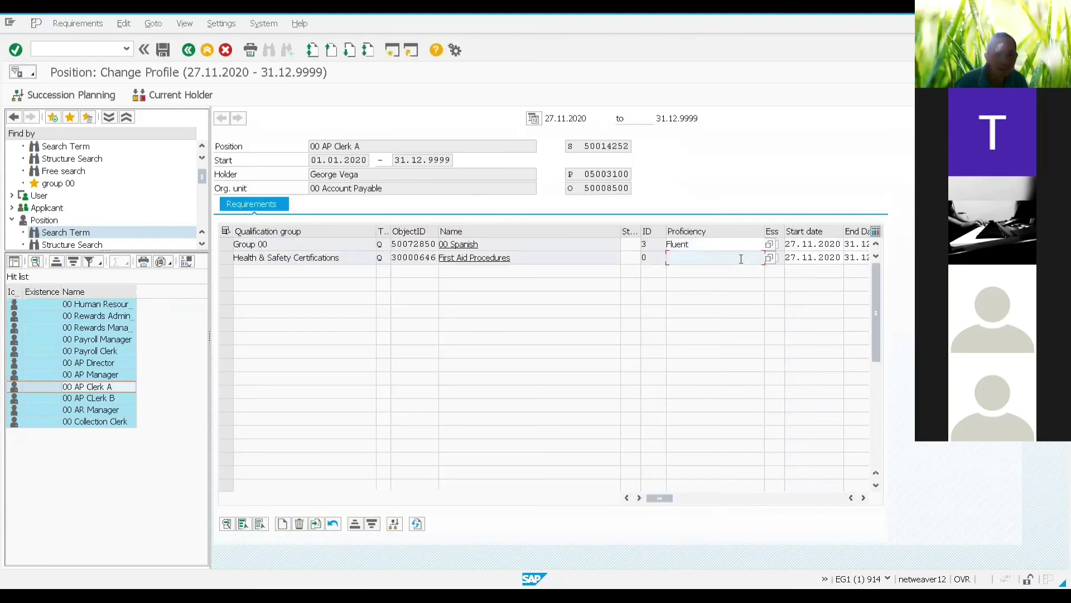
click(771, 257)
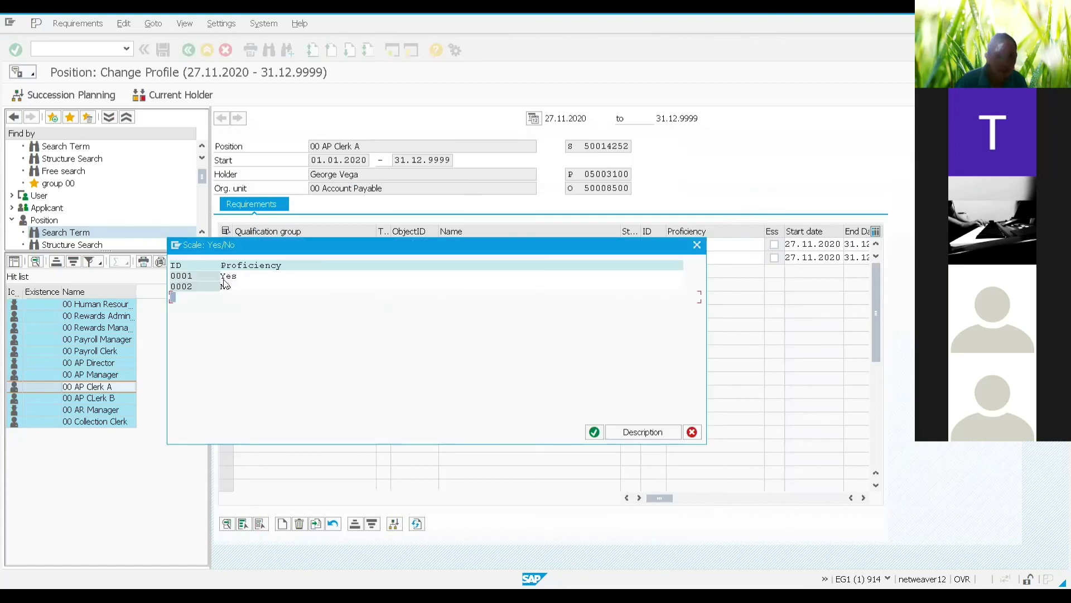
double_click(225, 277)
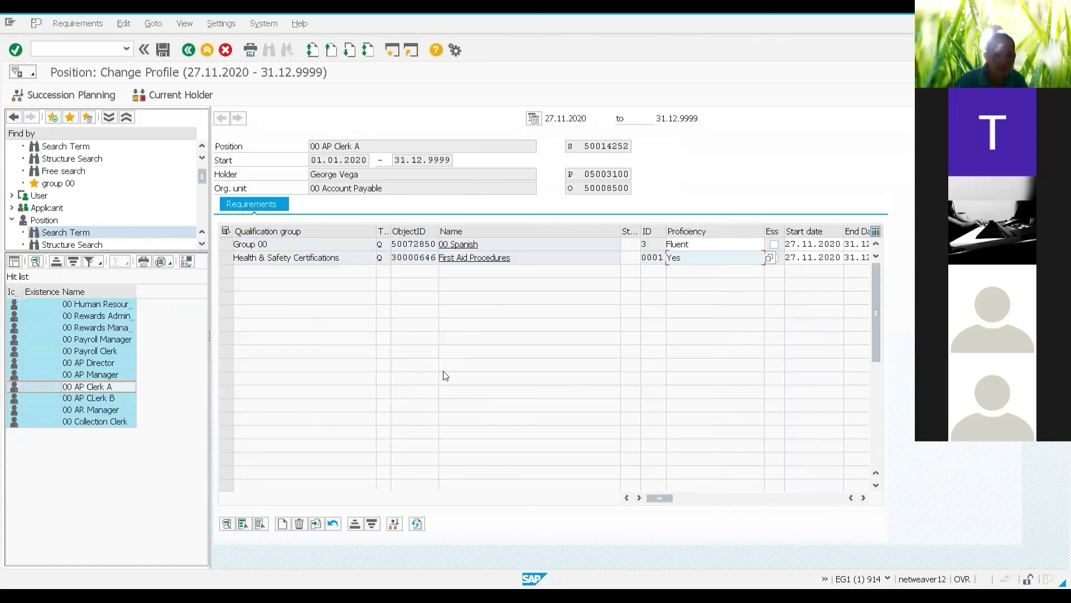
click(162, 56)
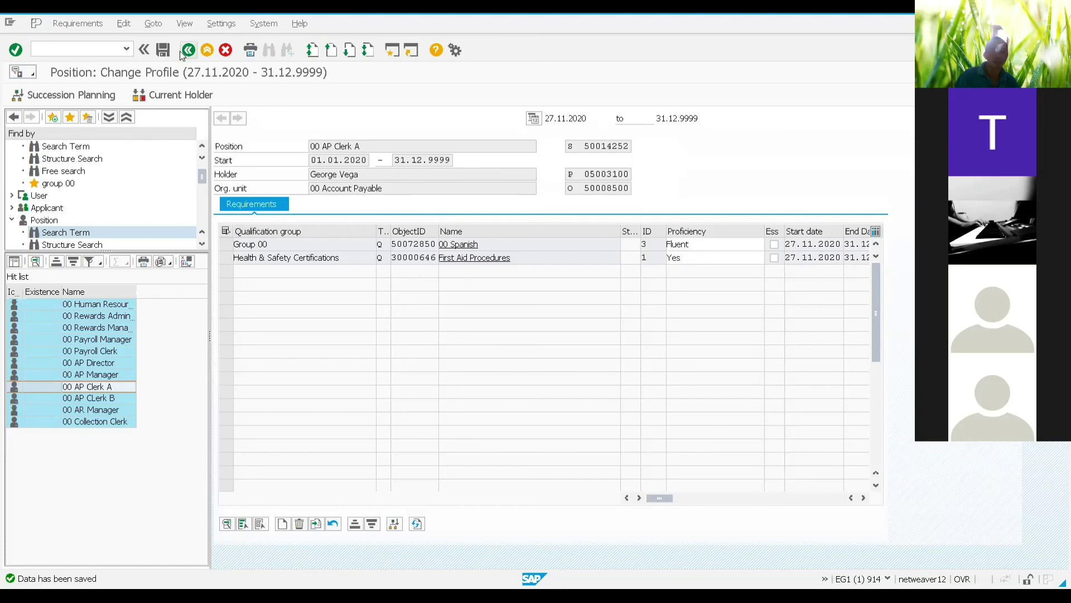
Step: Save again and open Goto > Profile Matchup > Current Holder for 00 AP Clerk A
click(163, 49)
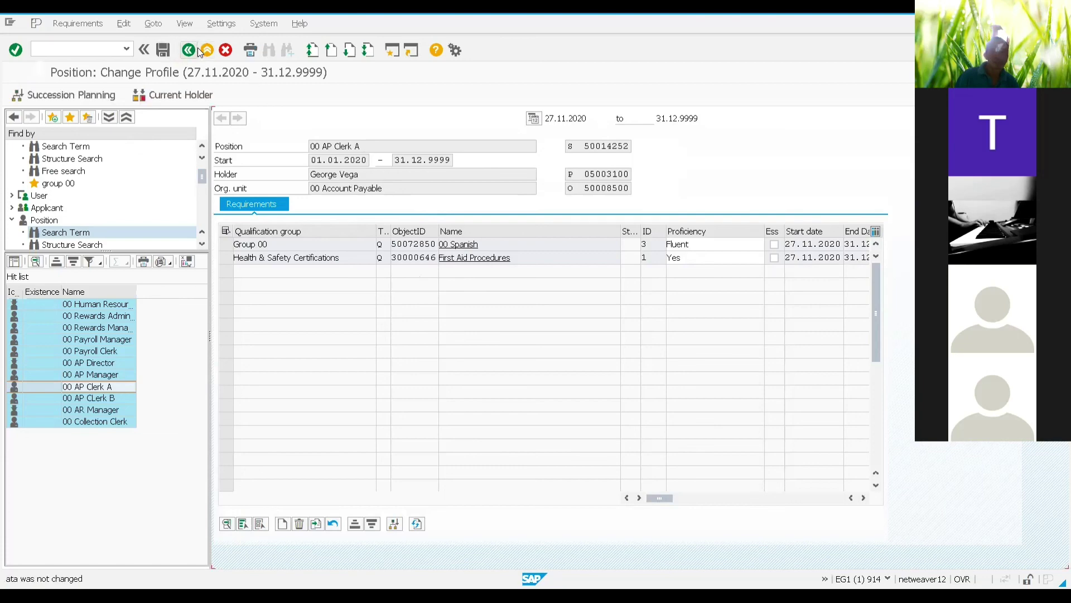
click(667, 258)
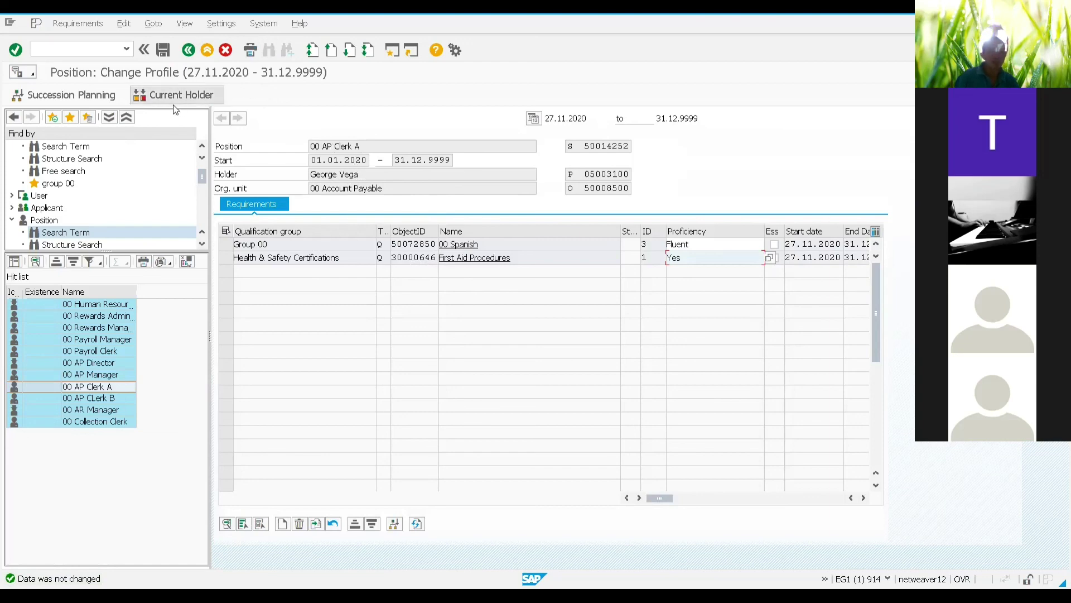
click(155, 25)
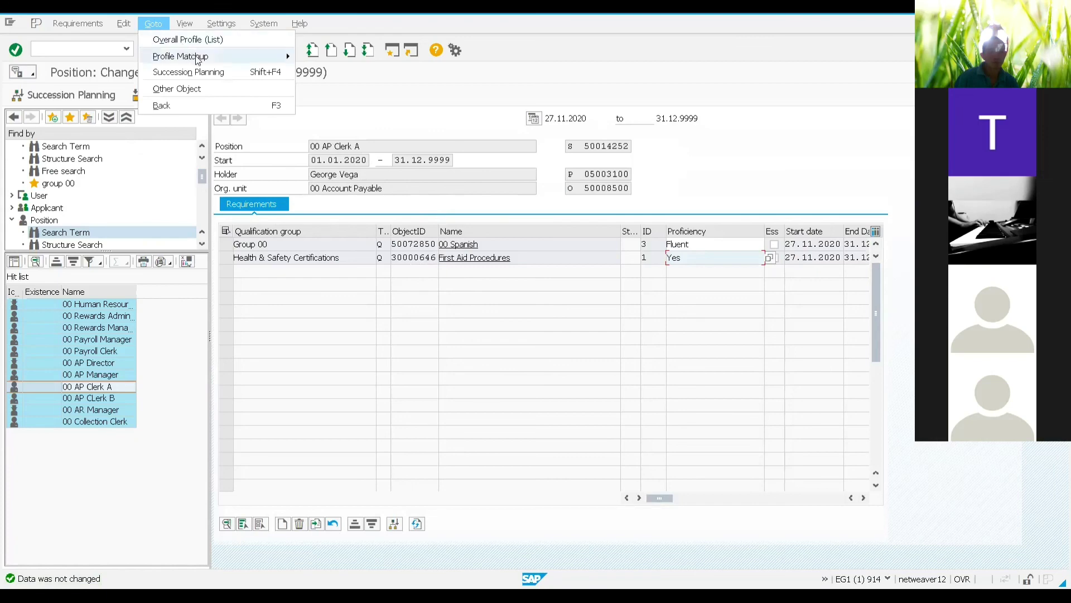
mouse_move(196, 60)
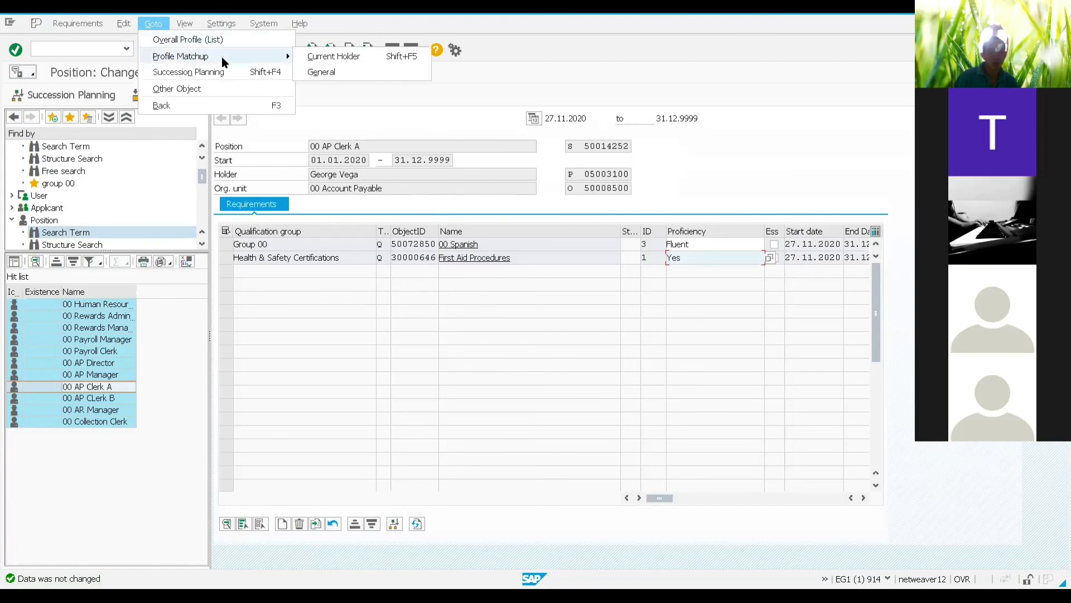
click(329, 58)
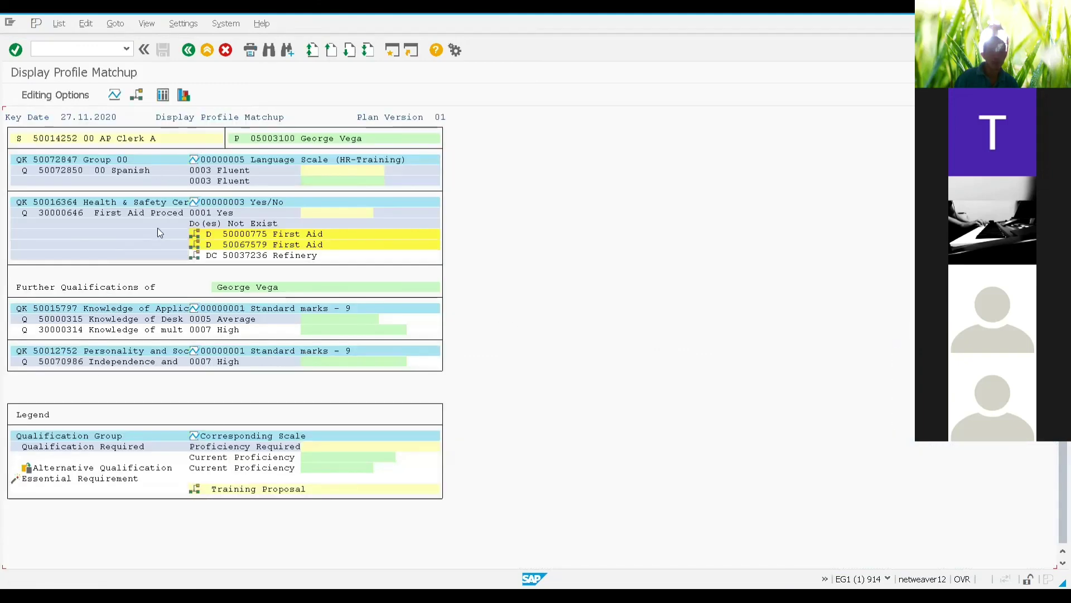
click(185, 96)
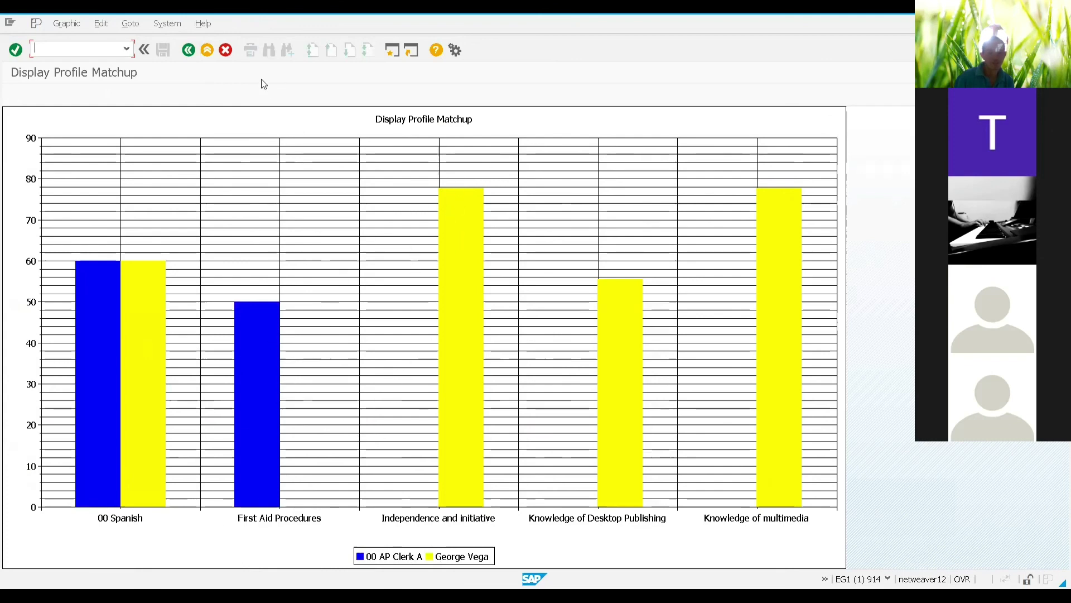
click(190, 50)
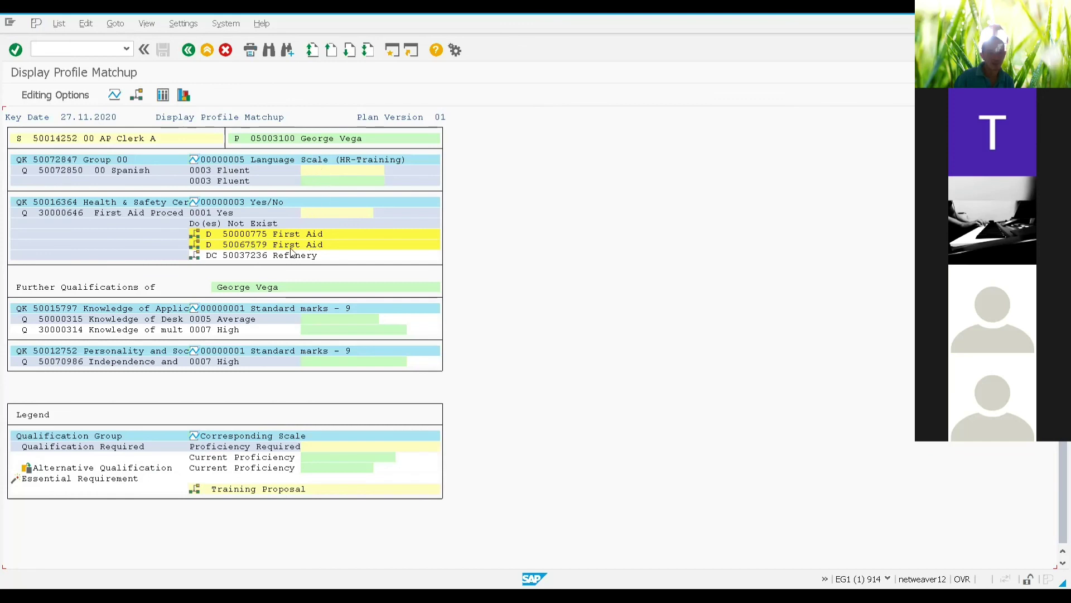
click(196, 246)
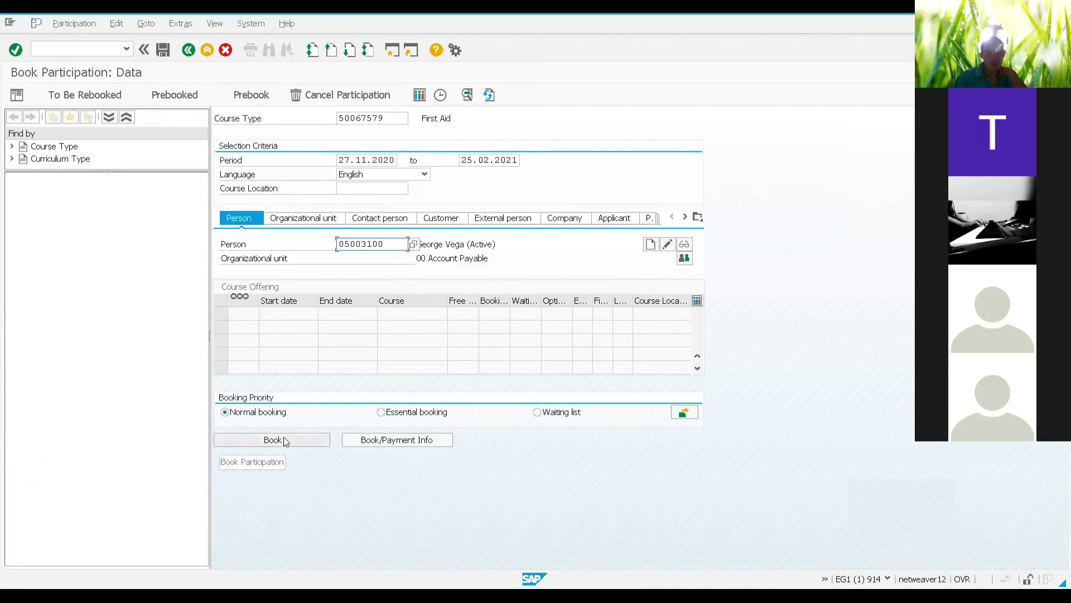
click(374, 95)
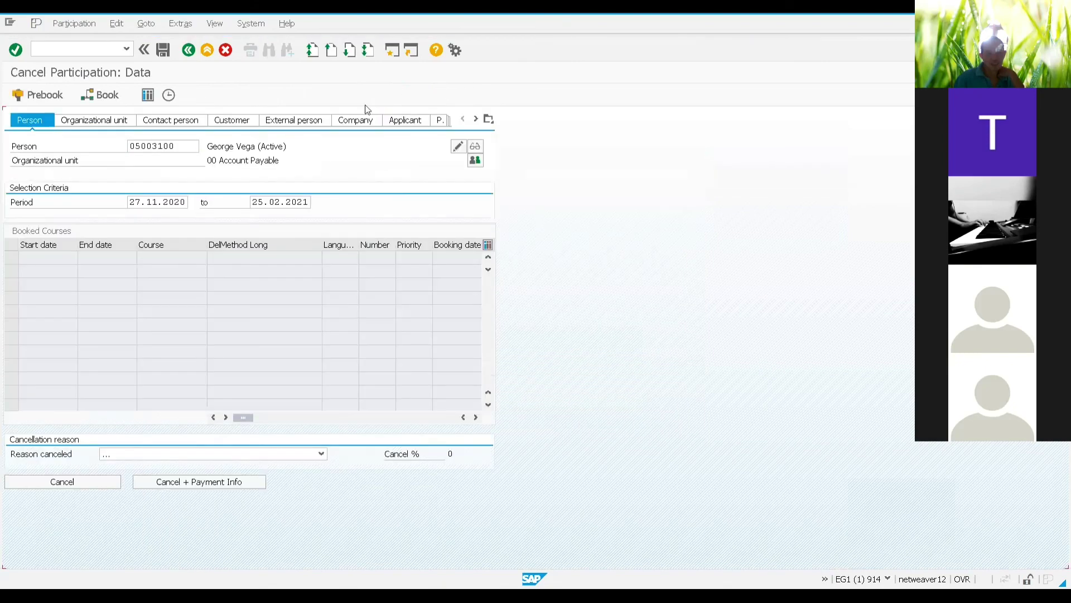
click(186, 56)
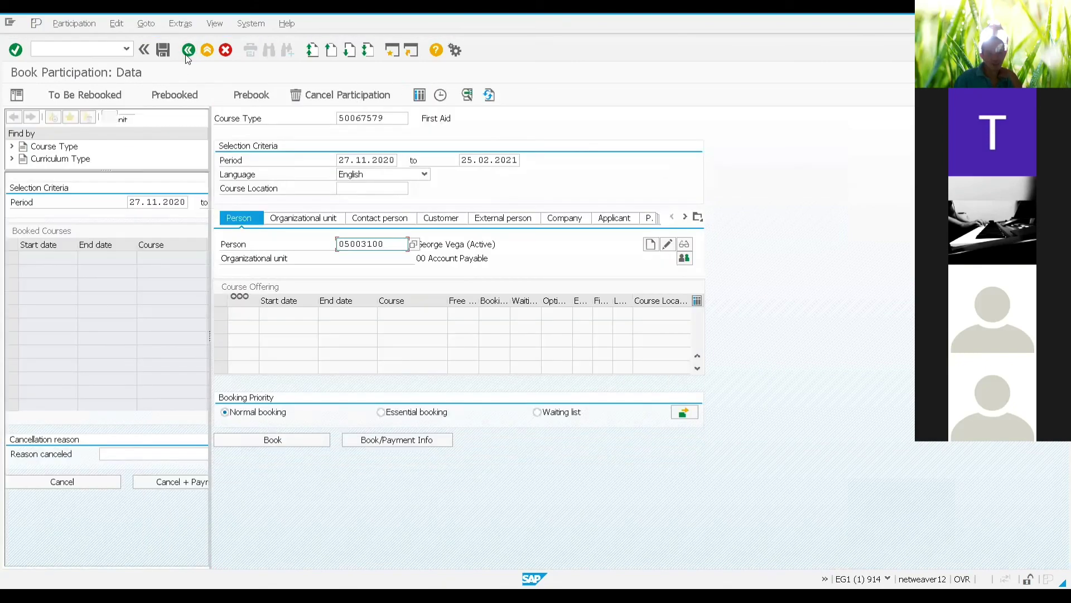
click(188, 56)
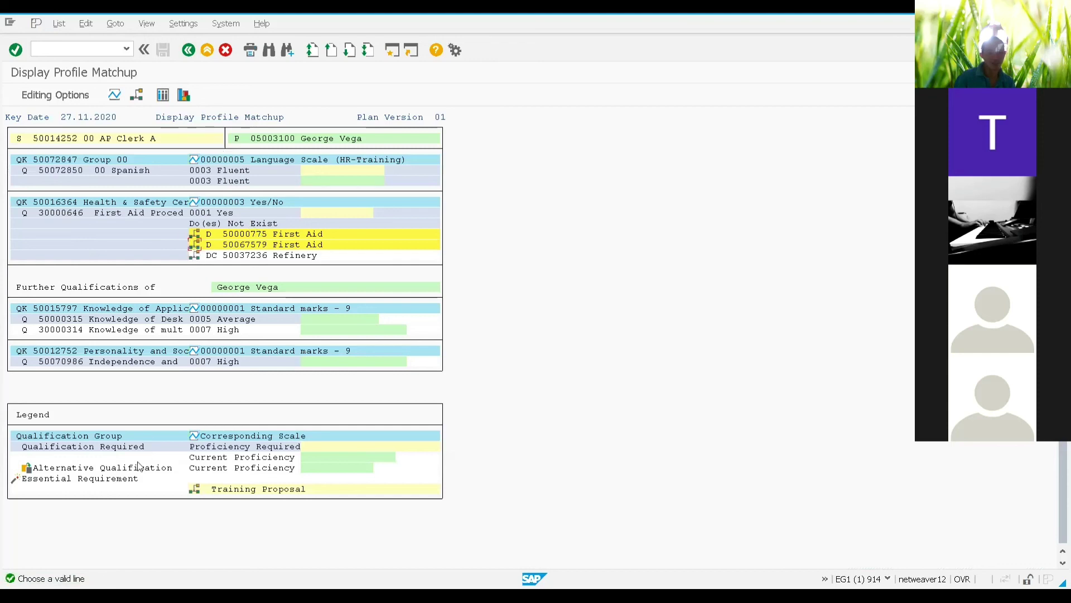
Step: Switch the matchup to list view and show training proposals for First Aid Procedures
click(166, 97)
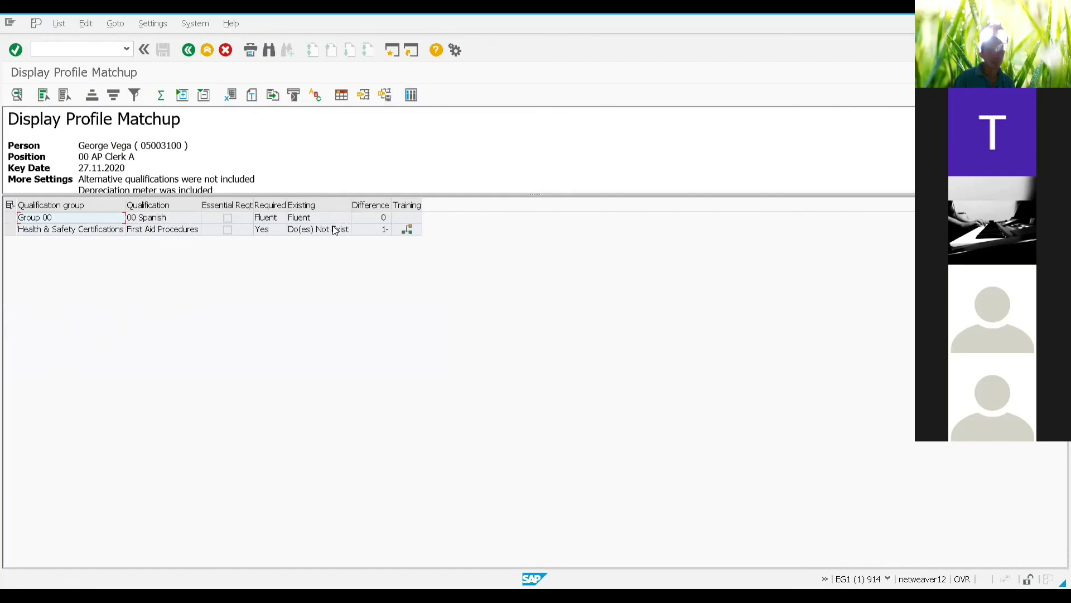
click(408, 232)
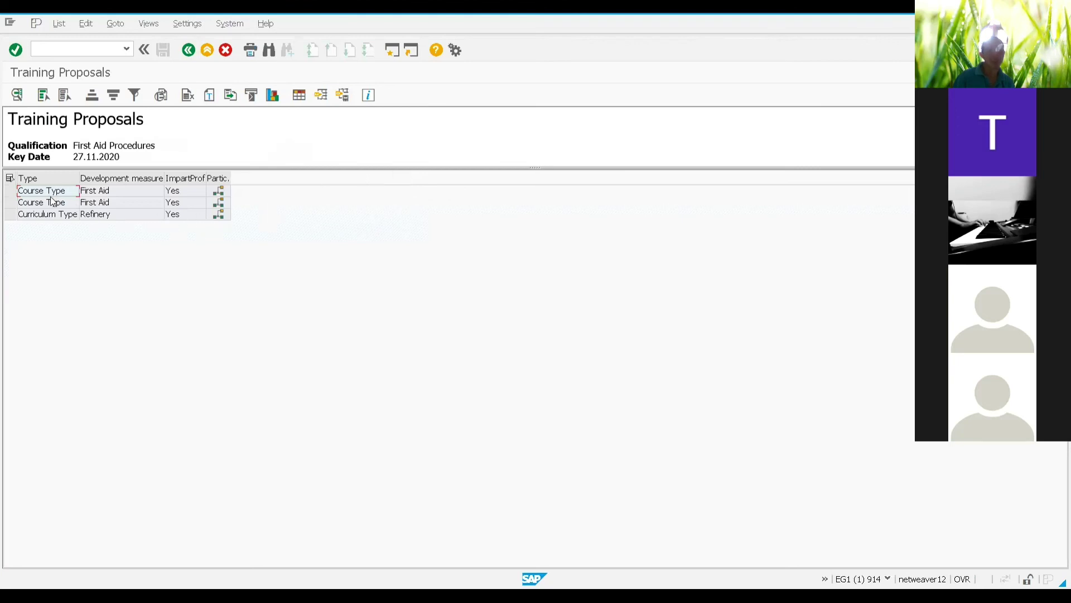
Step: Open participation booking for First Aid course type 50000775, find no offerings, then leave
click(220, 192)
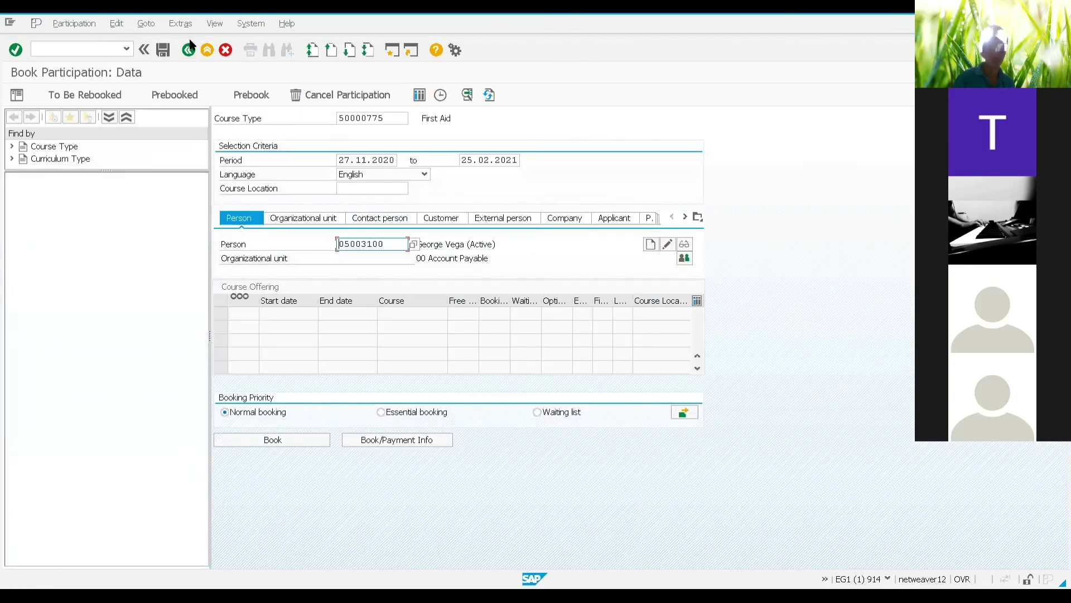
click(207, 51)
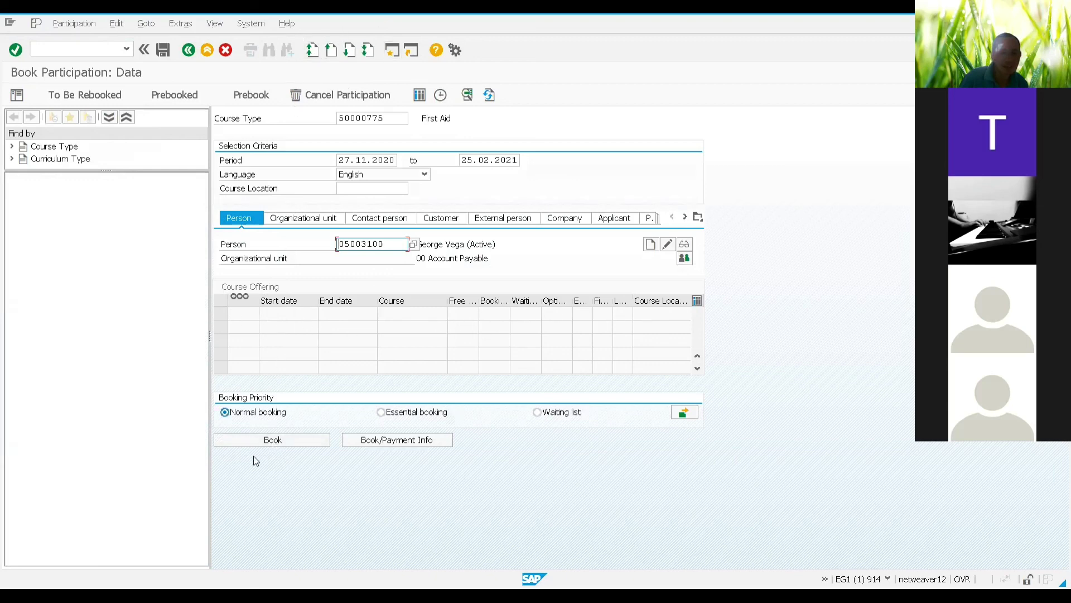
click(283, 438)
click(13, 148)
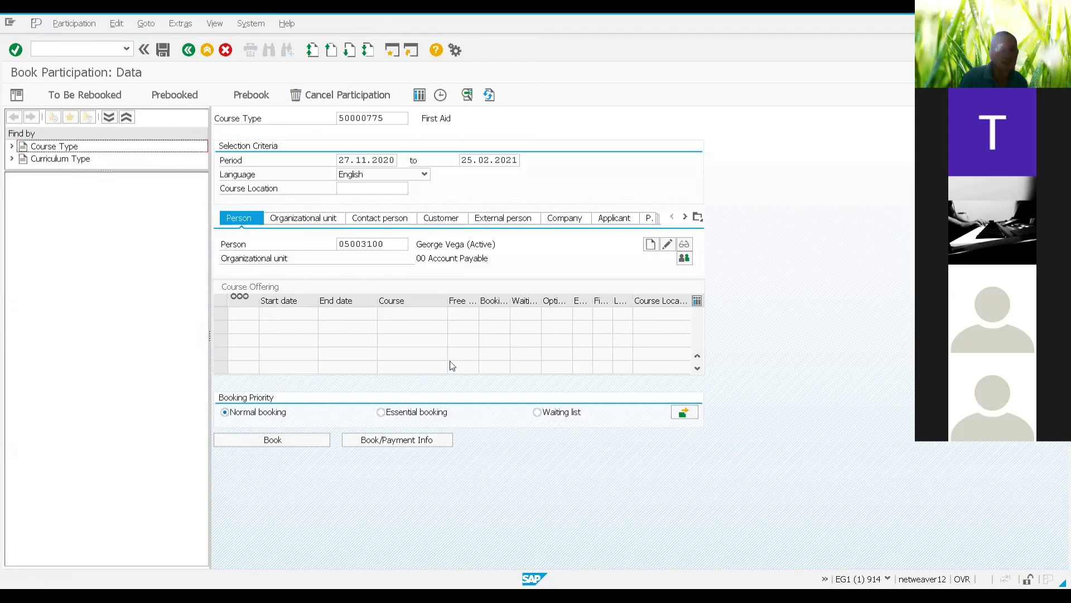
click(205, 53)
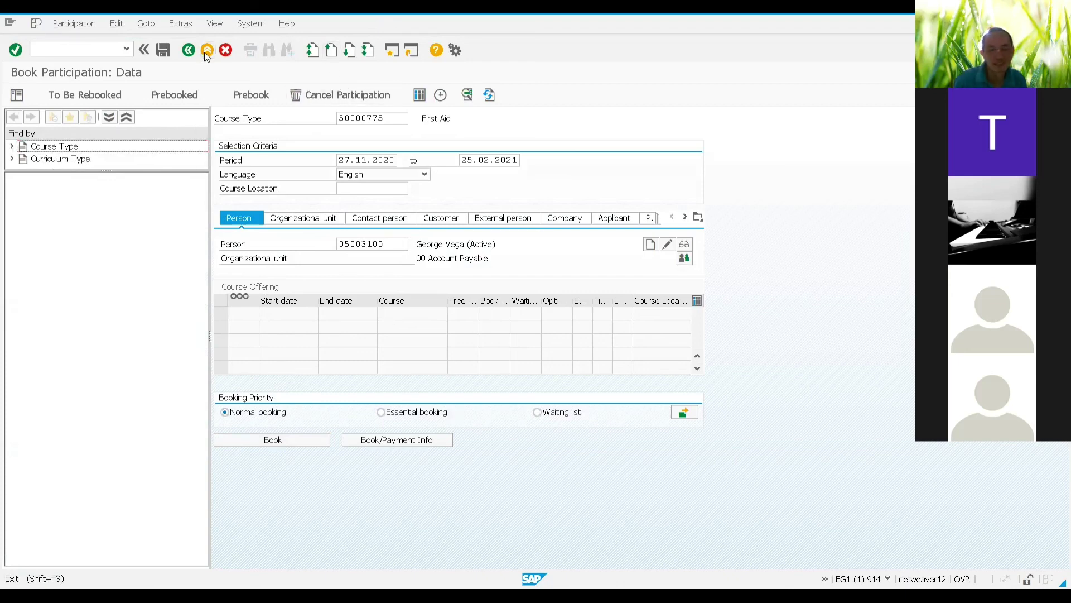